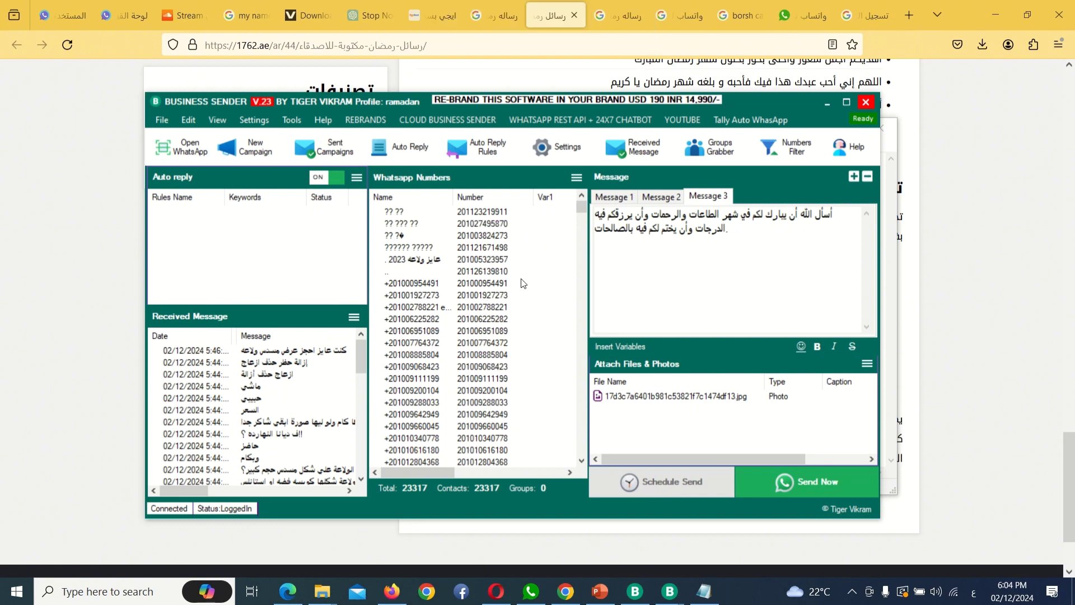
- Export the WhatsApp numbers list to the Downloads folder as a text file named "ارقام حملة رمضان كريم"
{"action": "left_click_drag", "start_coordinate": [581, 207], "coordinate": [598, 361]}
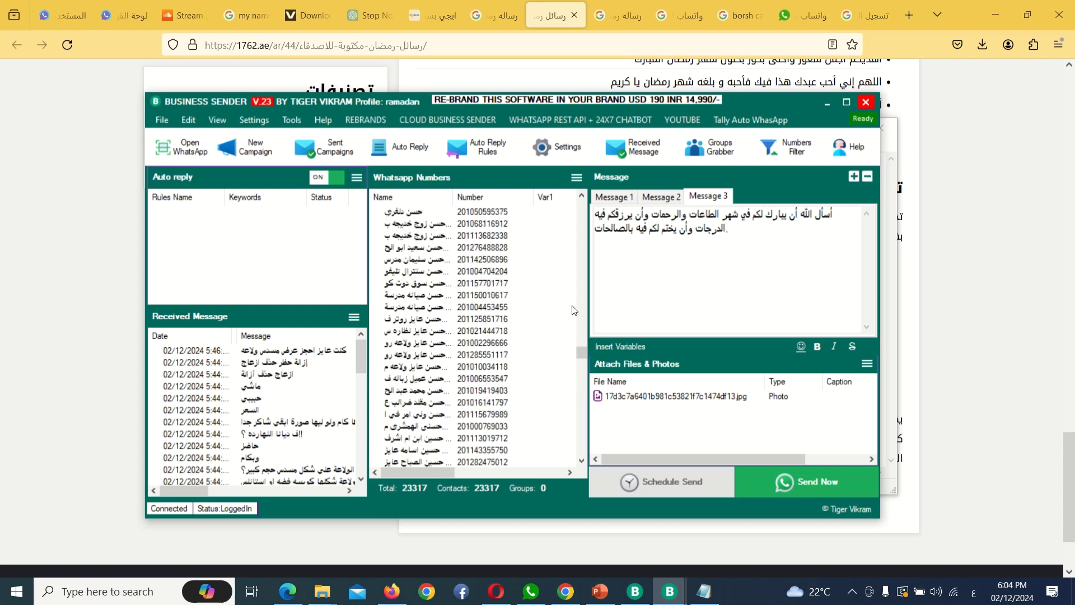
{"action": "left_click", "coordinate": [577, 179]}
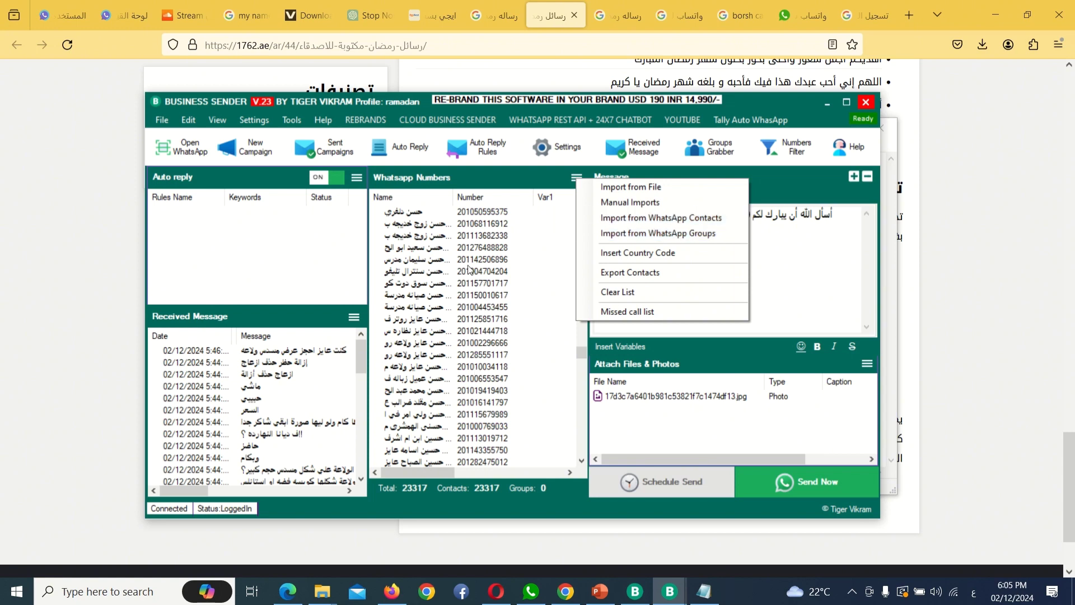
{"action": "left_click", "coordinate": [613, 274]}
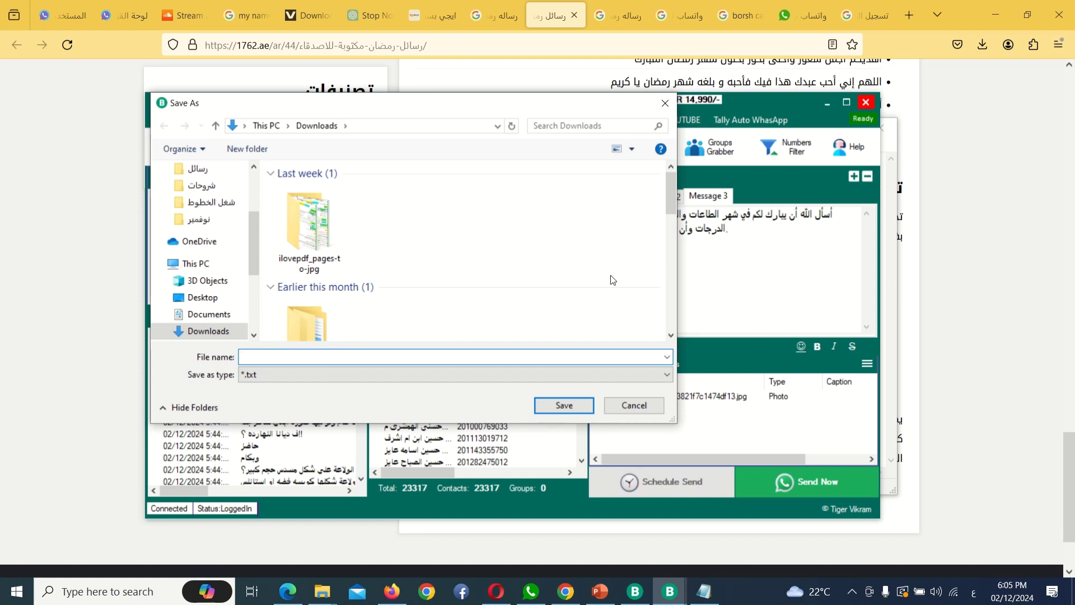
{"action": "type", "text": "ارقام"}
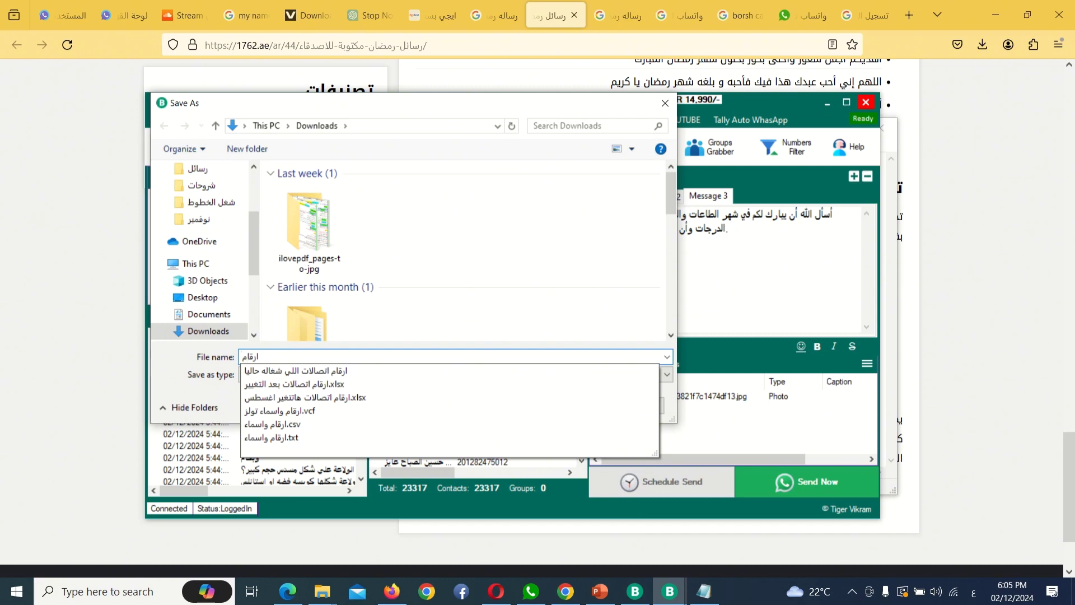
{"action": "type", "text": " حملة رمضان كرايم"}
{"action": "key", "text": "Return"}
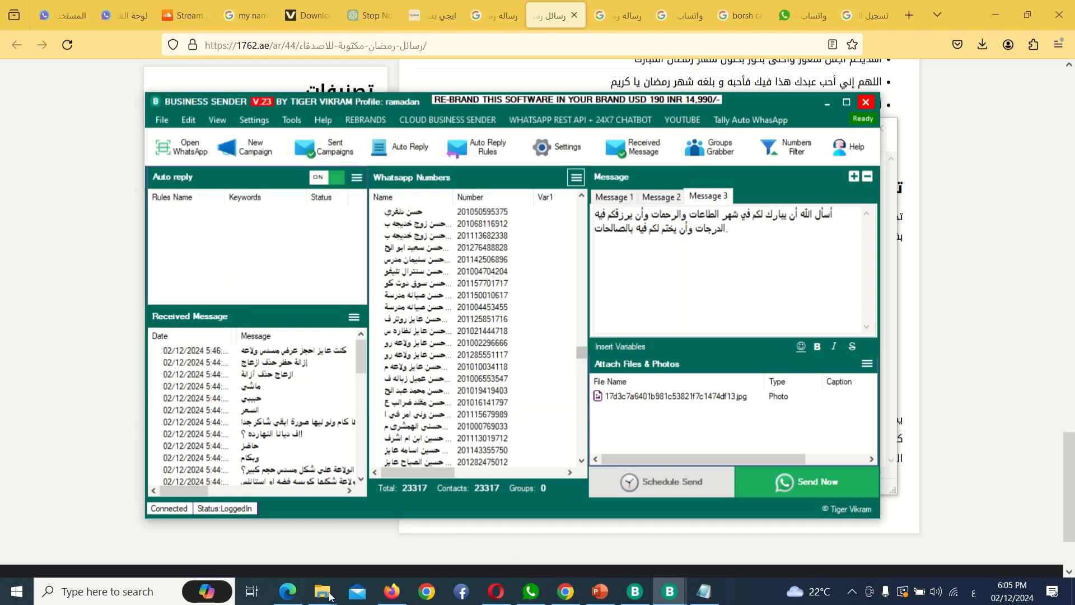
- Switch to the Downloads folder in File Explorer, open the exported "ارقام حملة رمضان كريم.txt" and select all its text
{"action": "mouse_move", "coordinate": [331, 597]}
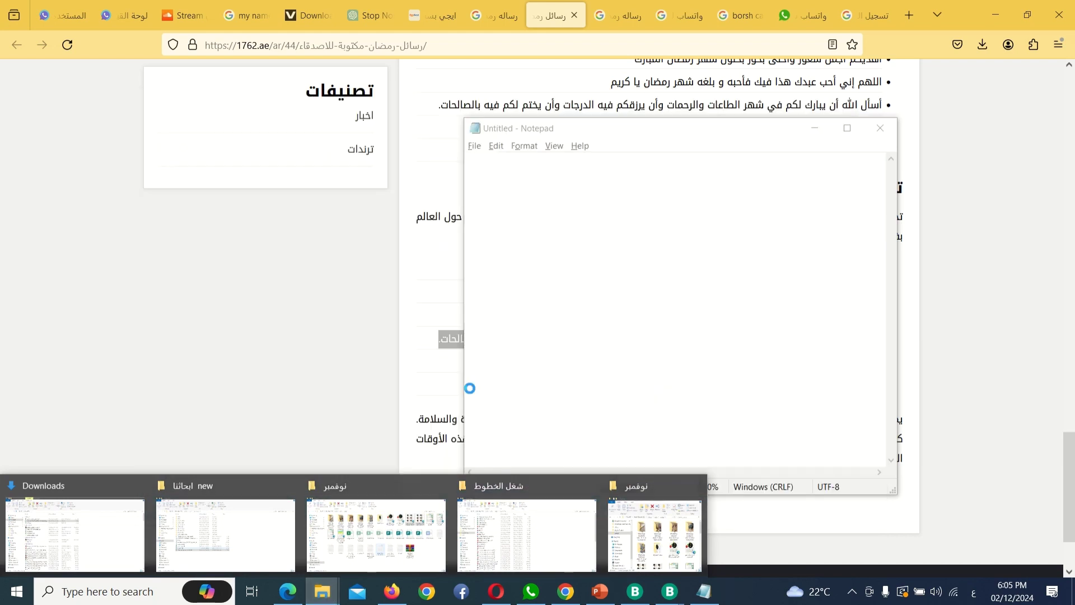
{"action": "left_click", "coordinate": [49, 533]}
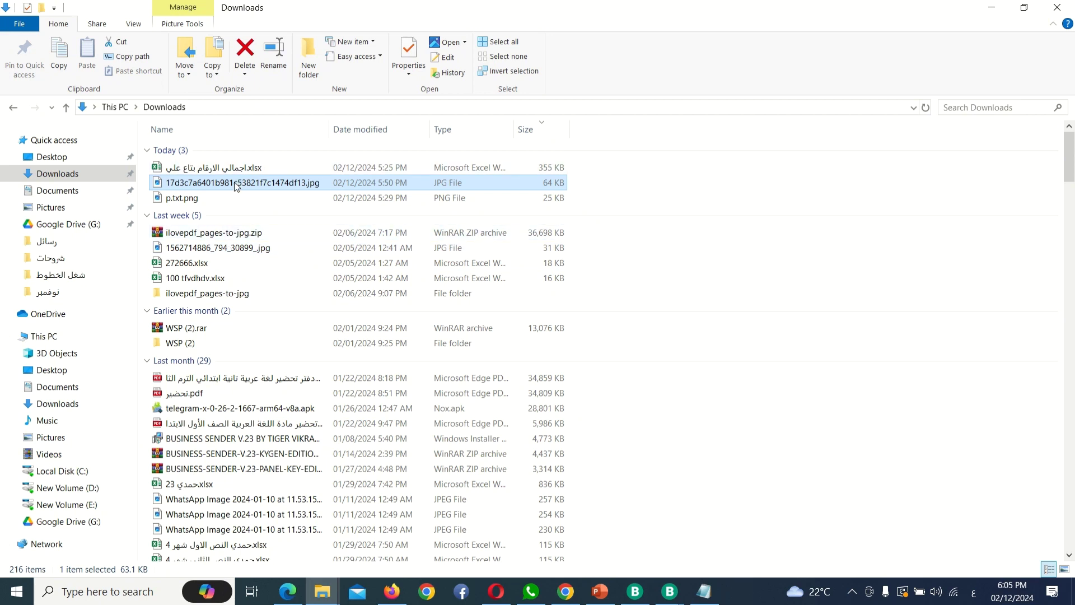
{"action": "scroll", "coordinate": [236, 186], "scroll_direction": "down", "scroll_amount": 1}
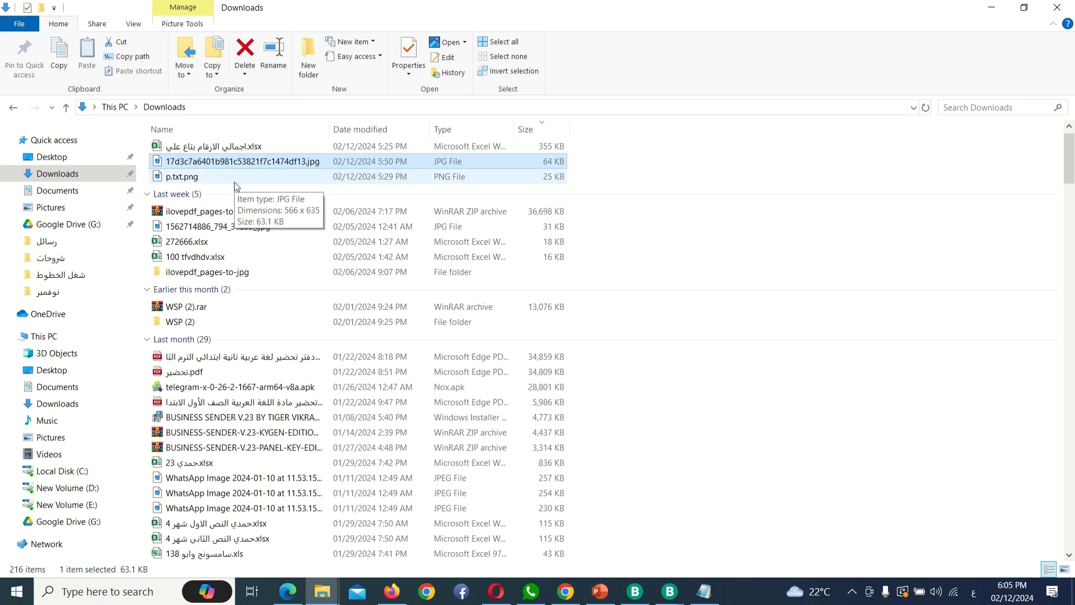
{"action": "scroll", "coordinate": [234, 183], "scroll_direction": "down", "scroll_amount": 1}
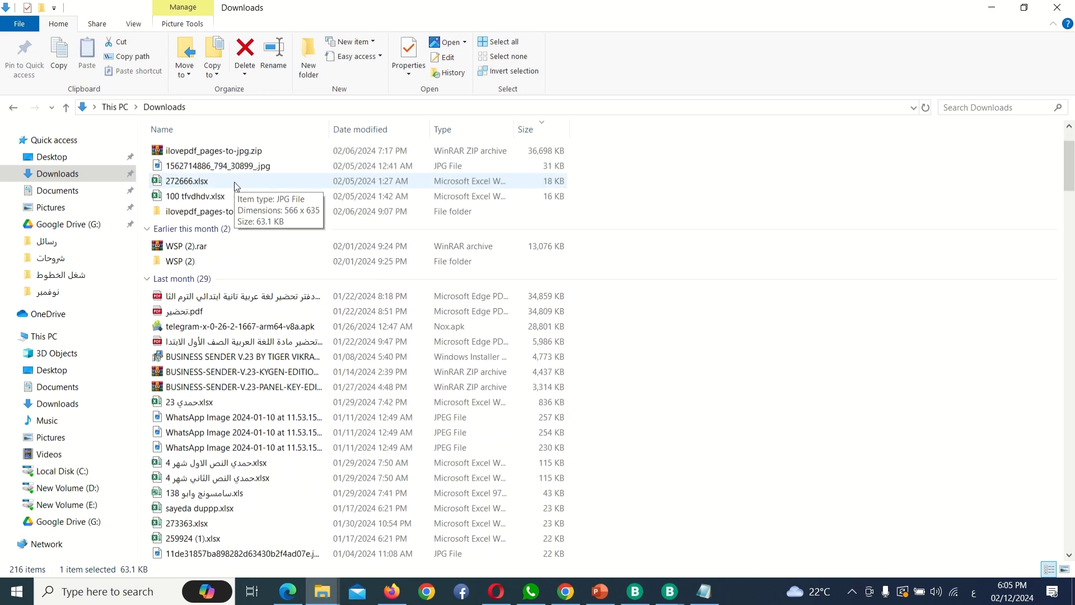
{"action": "scroll", "coordinate": [234, 182], "scroll_direction": "up", "scroll_amount": 2}
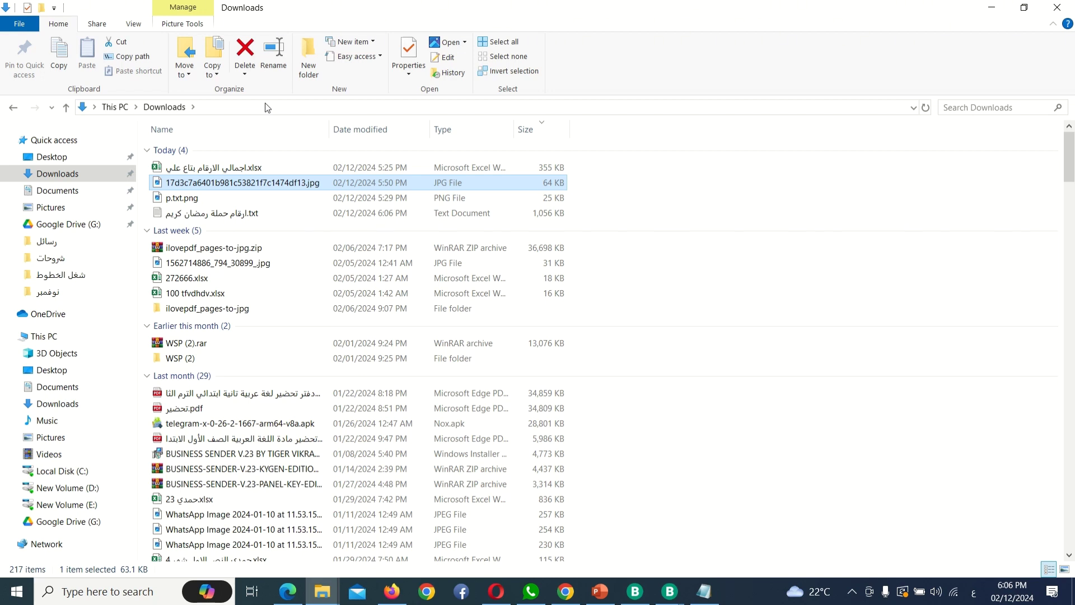
{"action": "left_click", "coordinate": [206, 216]}
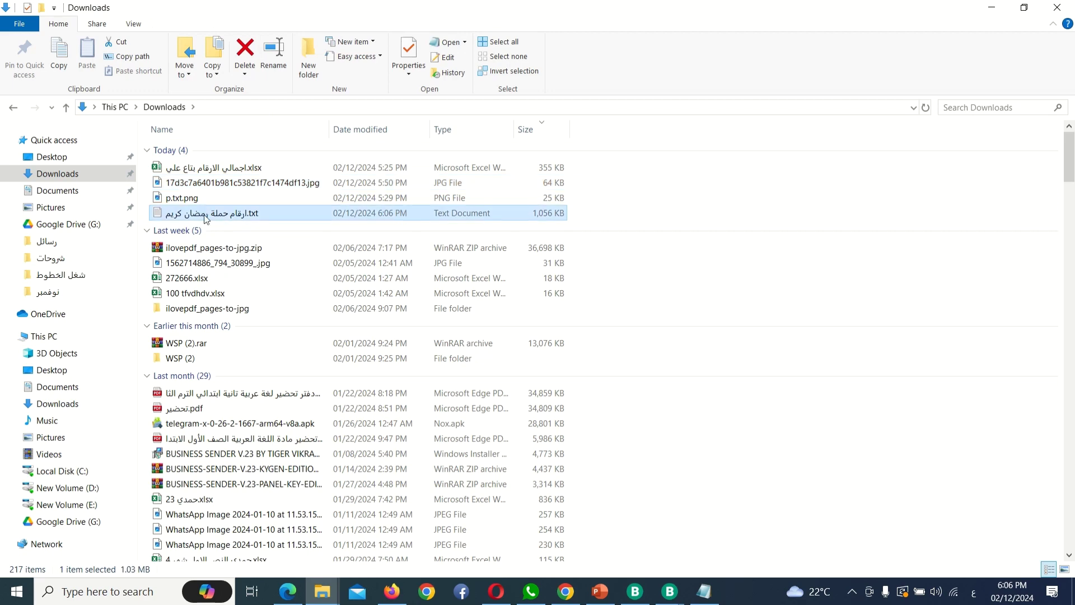
{"action": "double_click", "coordinate": [206, 215]}
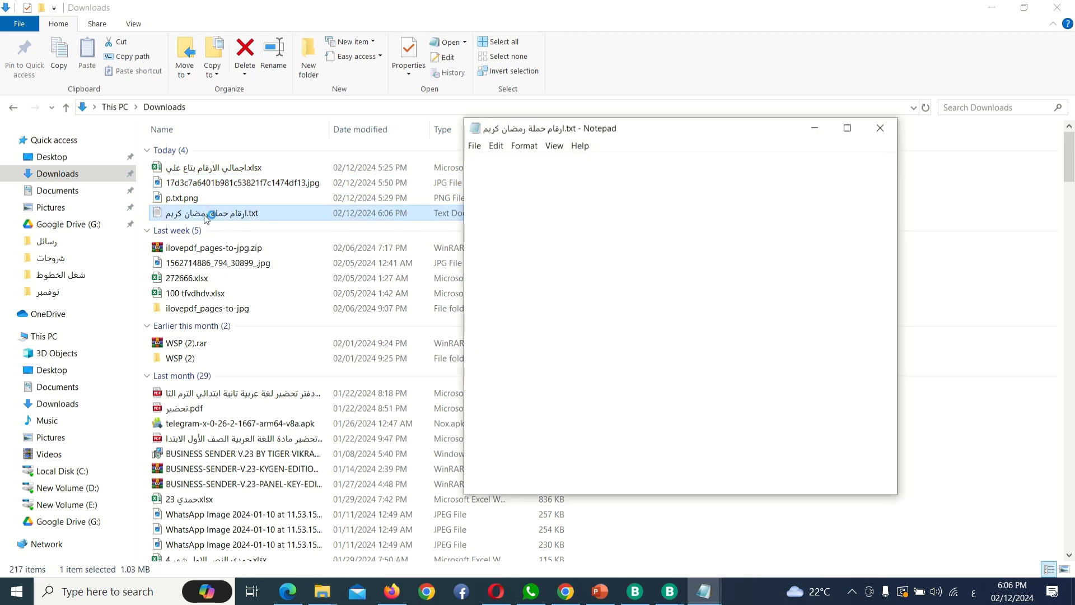
{"action": "key", "text": "ctrl+a"}
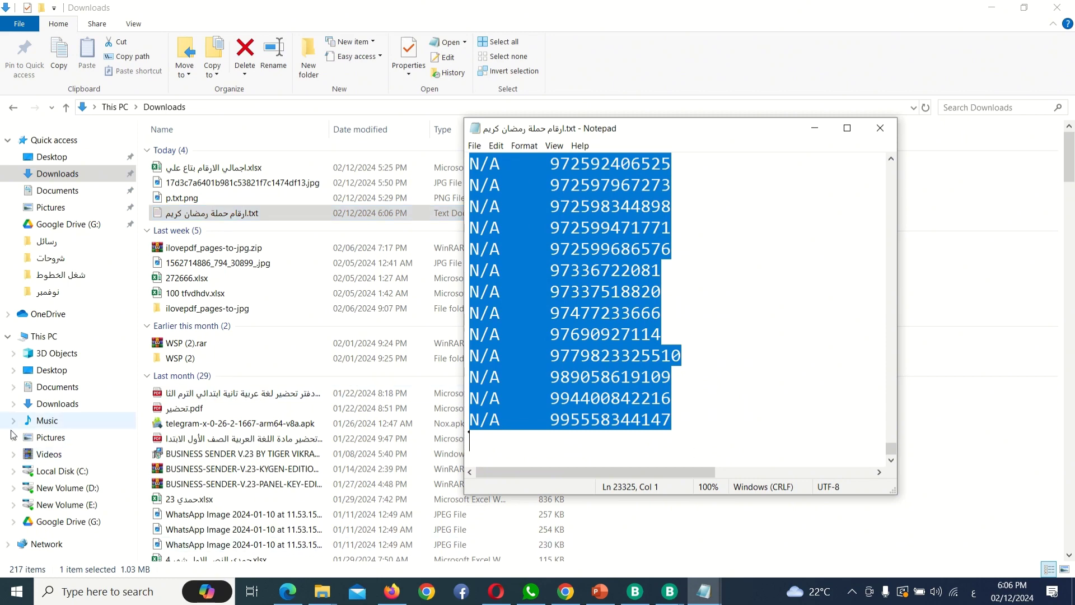
- Create a new Microsoft Excel worksheet in the Downloads folder and name it "ارقام ملة رمضان كريم"
{"action": "left_click", "coordinate": [80, 584]}
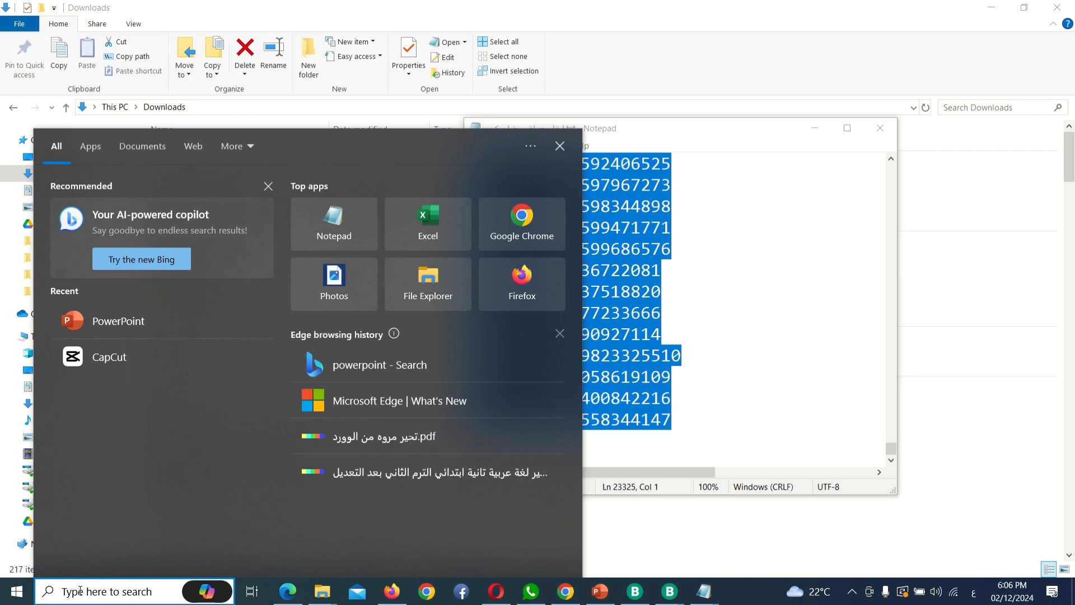
{"action": "left_click", "coordinate": [973, 201]}
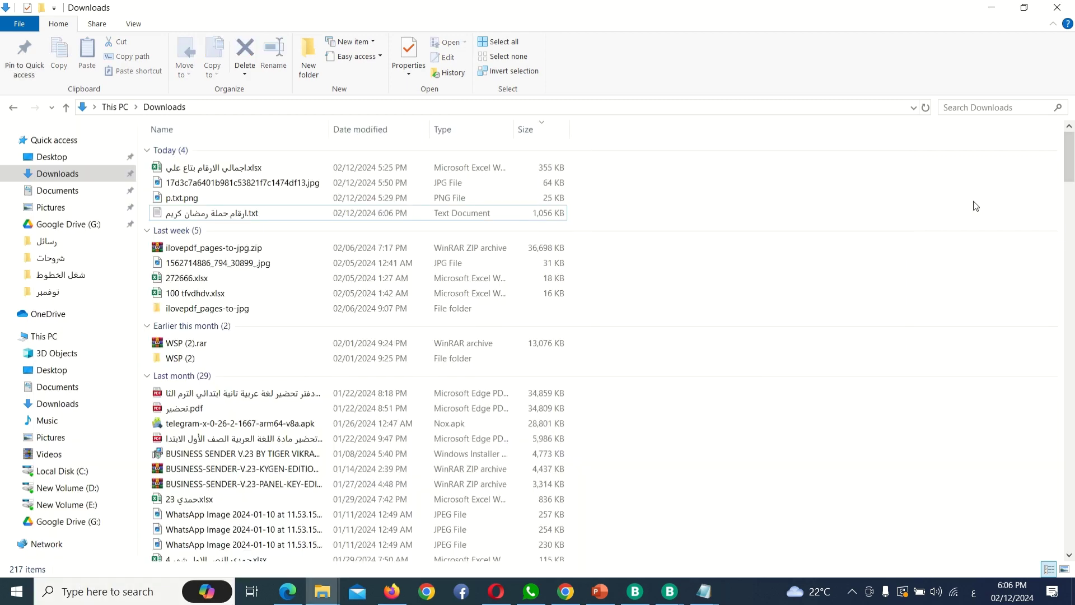
{"action": "right_click", "coordinate": [655, 184]}
{"action": "mouse_move", "coordinate": [799, 356]}
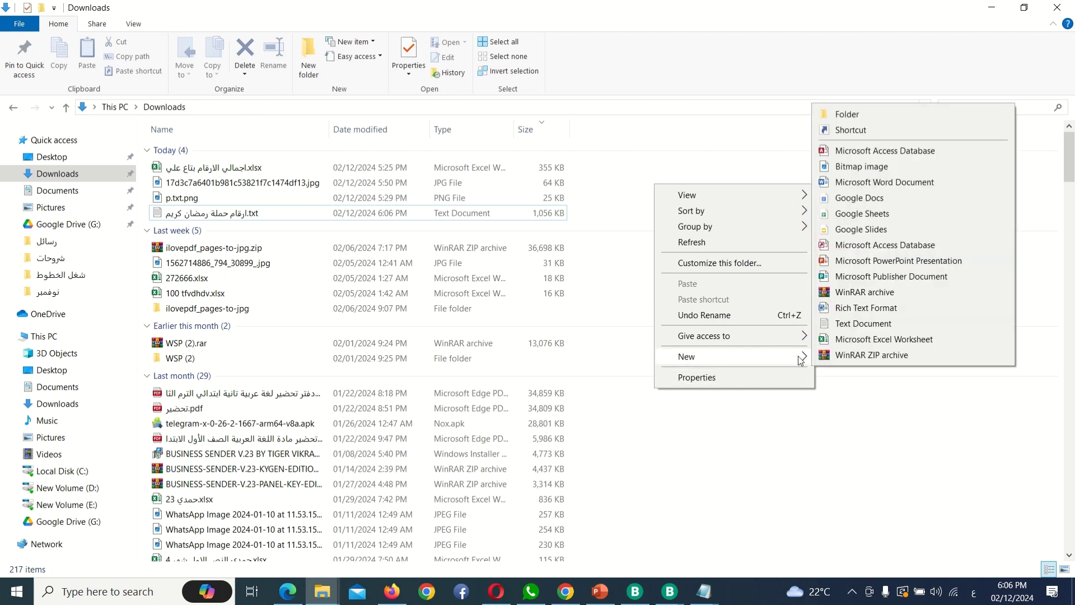
{"action": "left_click", "coordinate": [872, 339]}
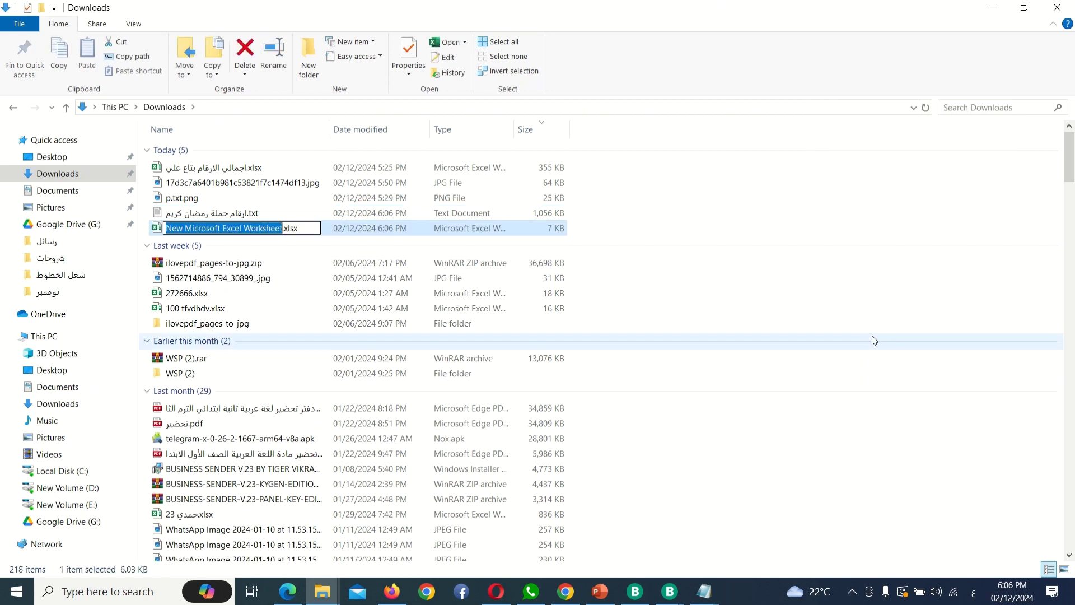
{"action": "type", "text": "ارقام ملة رمضان كريم"}
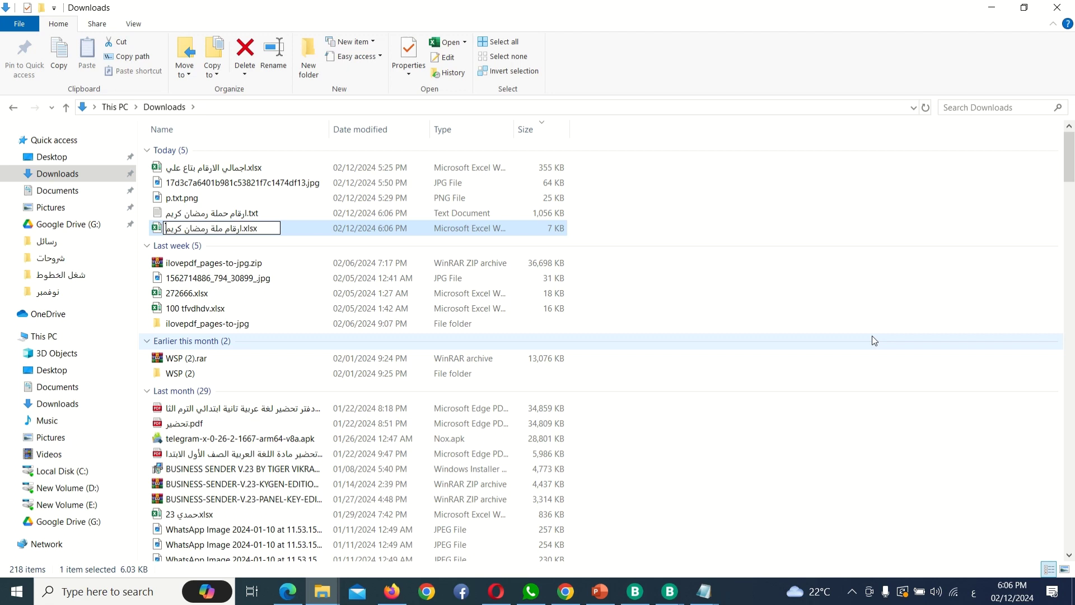
{"action": "key", "text": "Return"}
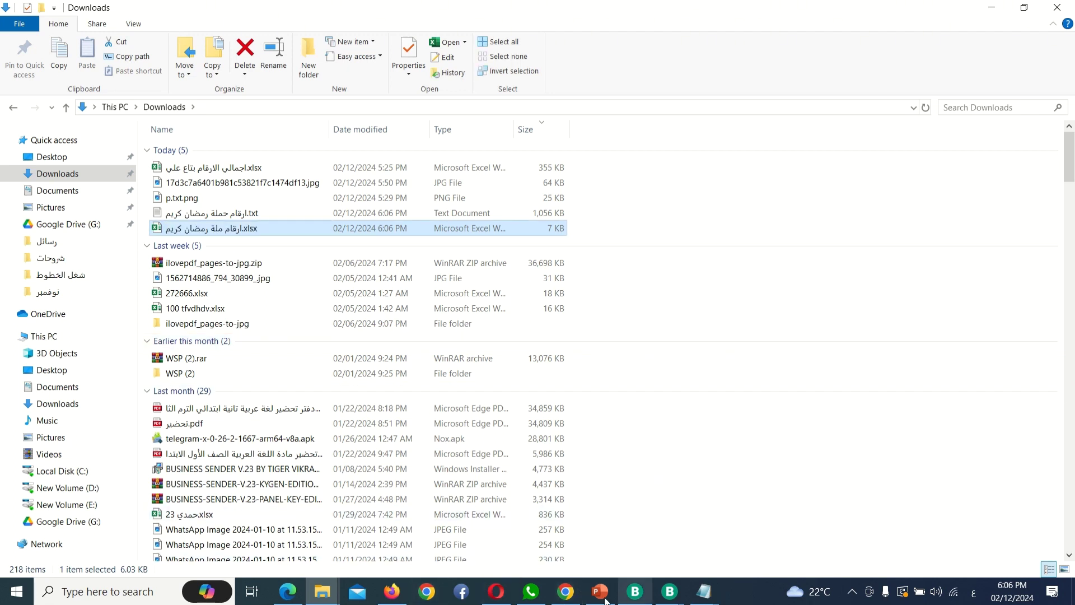
- Switch to Firefox, open Google Sheets from the Google apps list and create a blank spreadsheet
{"action": "mouse_move", "coordinate": [576, 598]}
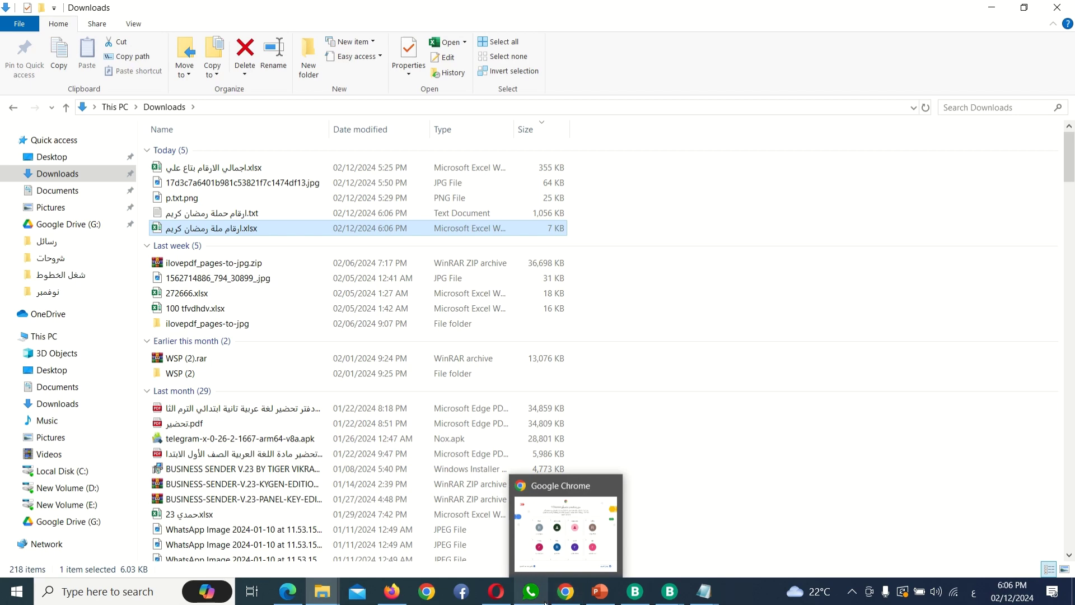
{"action": "left_click", "coordinate": [510, 592]}
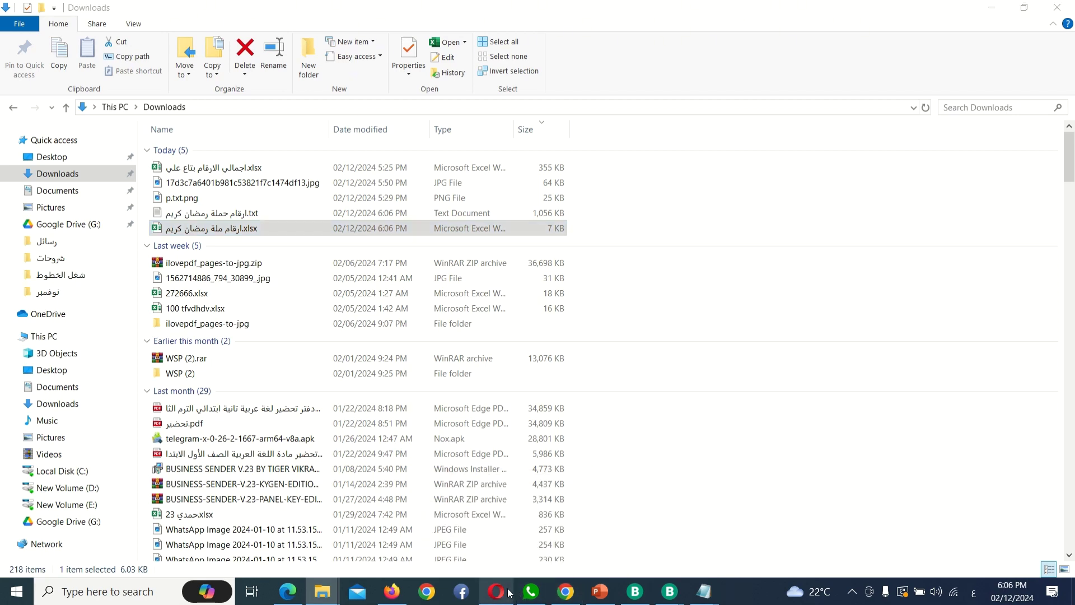
{"action": "left_click", "coordinate": [399, 602]}
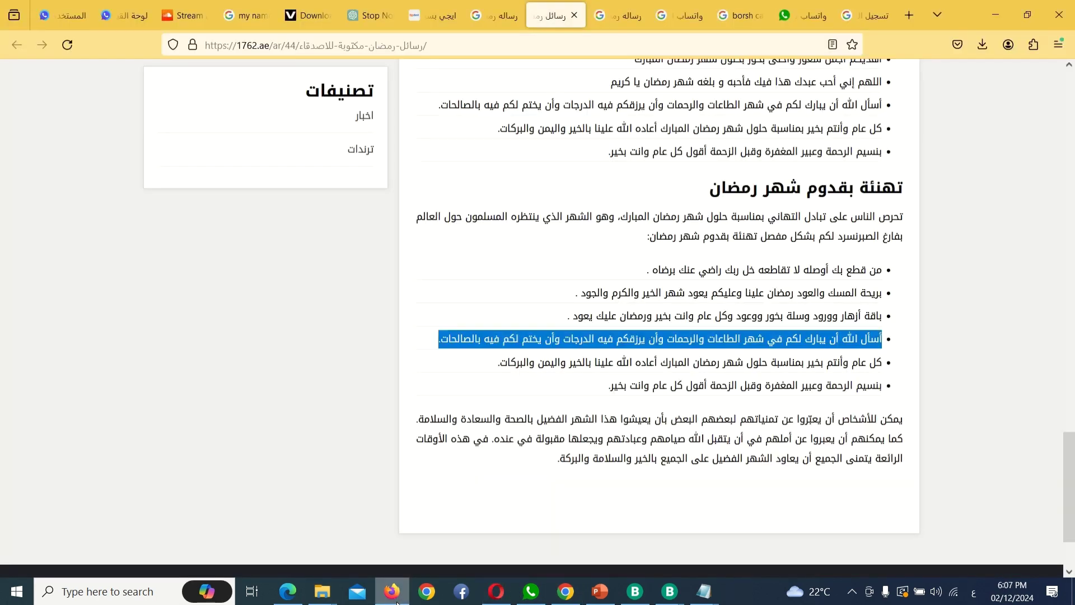
{"action": "left_click", "coordinate": [629, 14]}
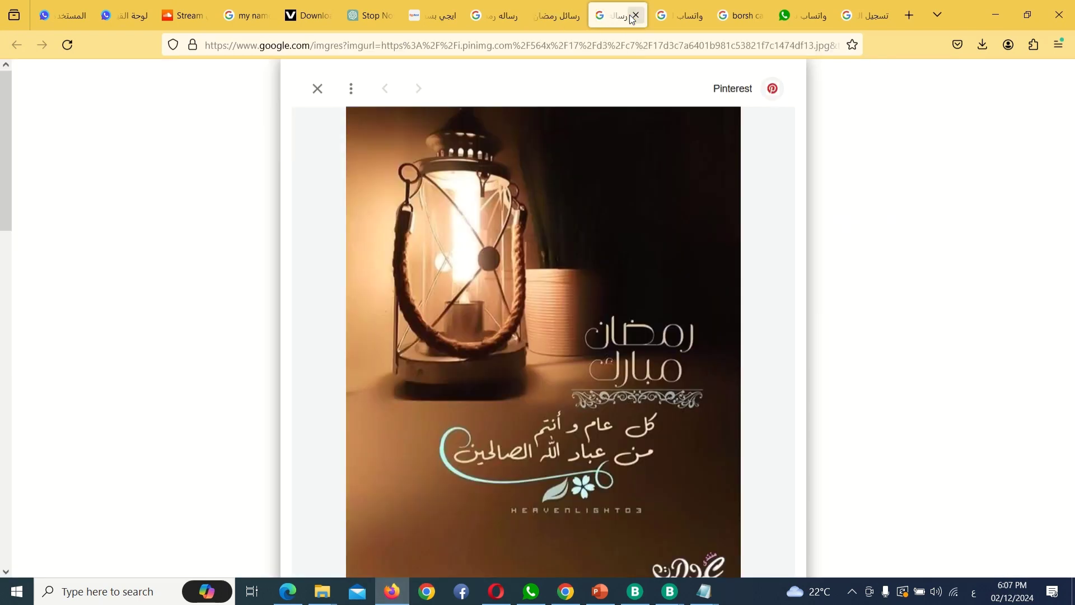
{"action": "left_click", "coordinate": [317, 89]}
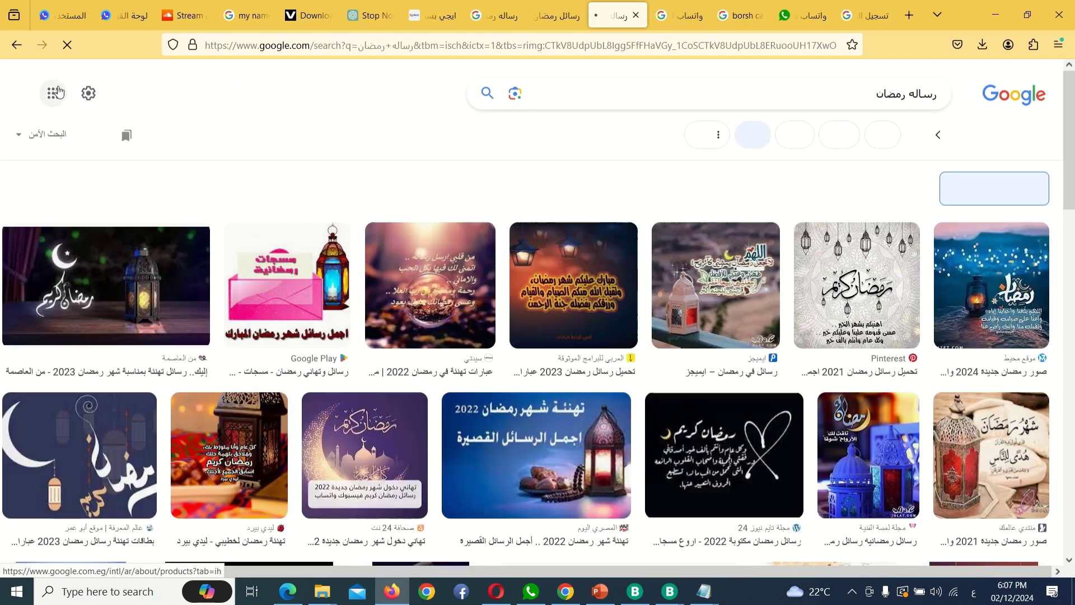
{"action": "left_click", "coordinate": [54, 94]}
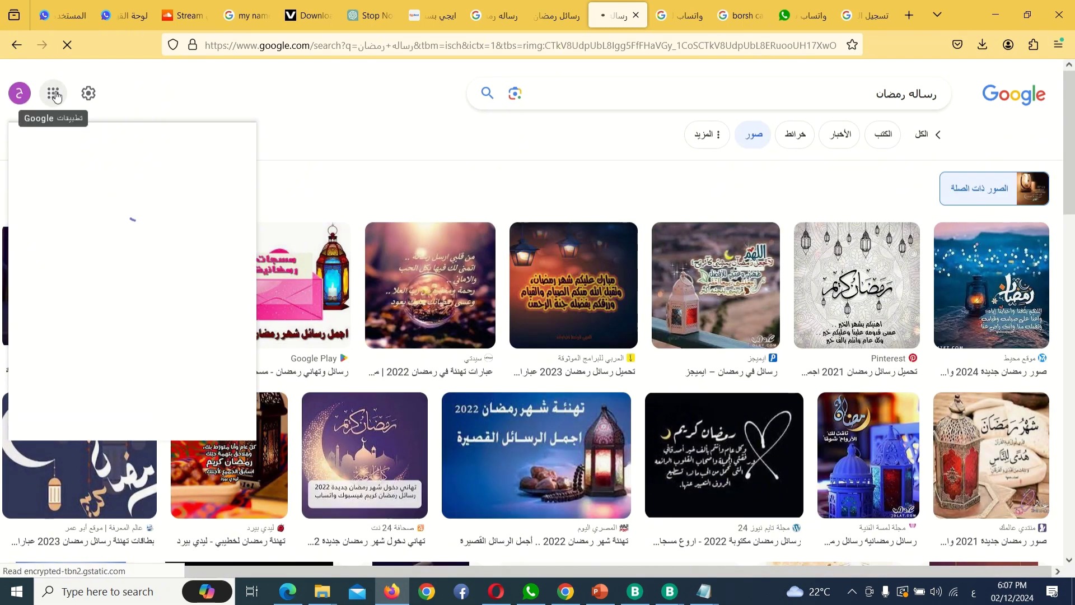
{"action": "scroll", "coordinate": [120, 314], "scroll_direction": "down", "scroll_amount": 6}
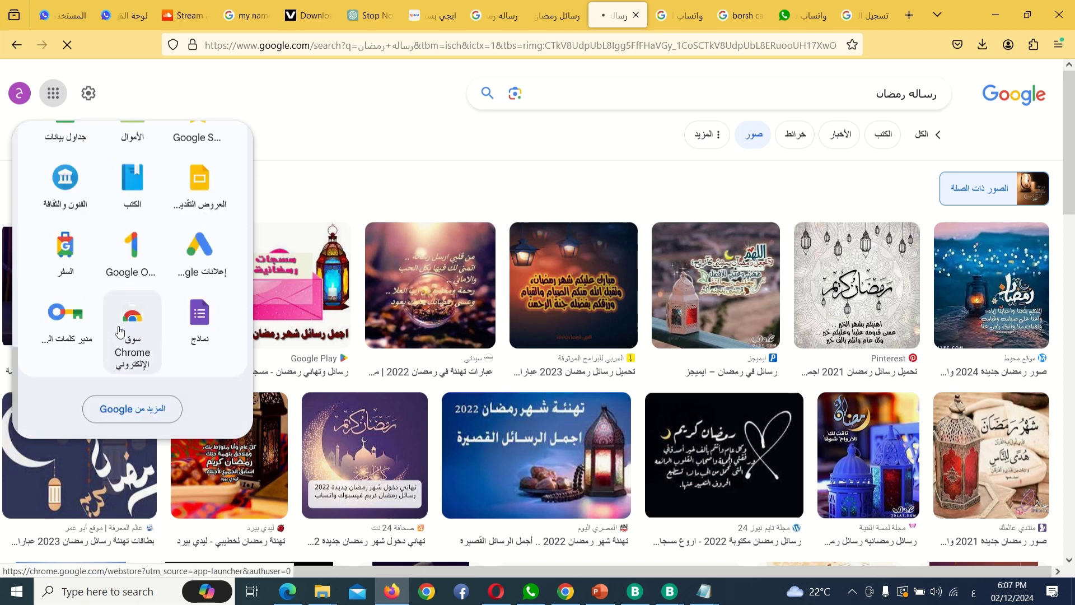
{"action": "scroll", "coordinate": [65, 244], "scroll_direction": "up", "scroll_amount": 5}
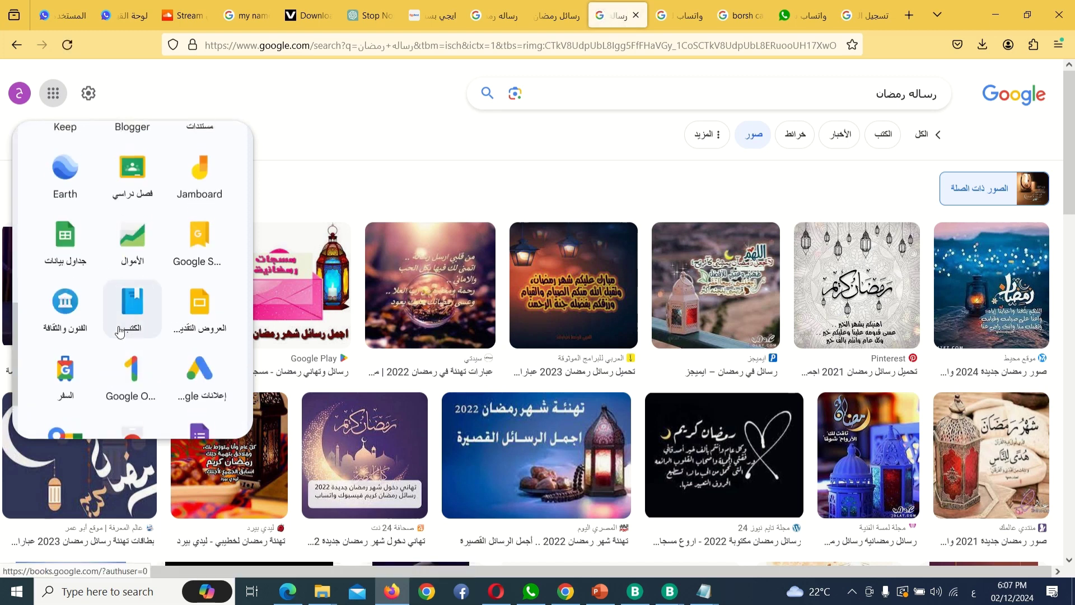
{"action": "left_click", "coordinate": [66, 245]}
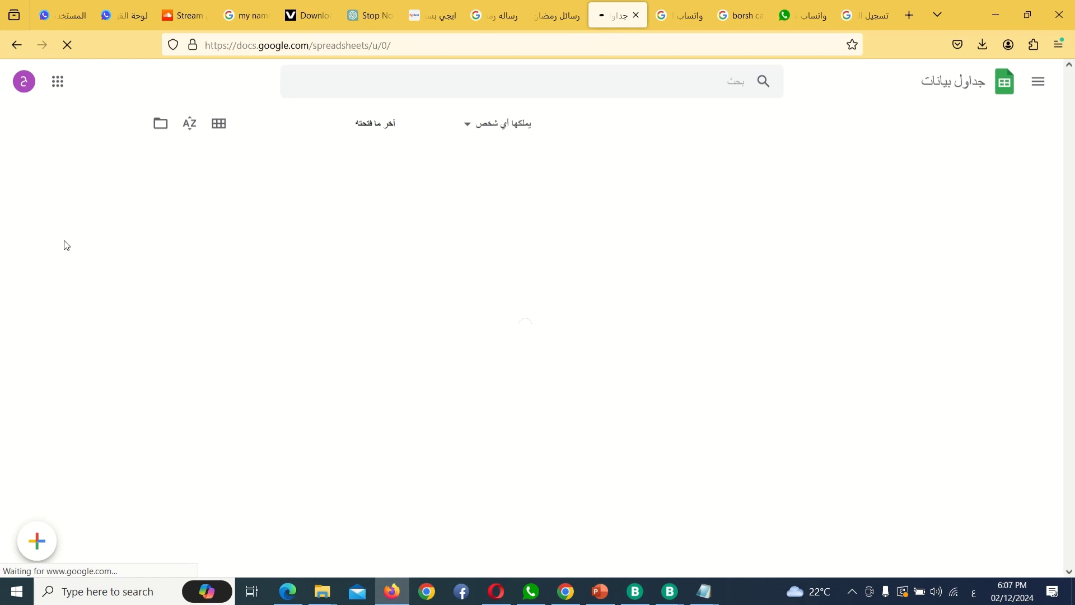
{"action": "left_click", "coordinate": [36, 548]}
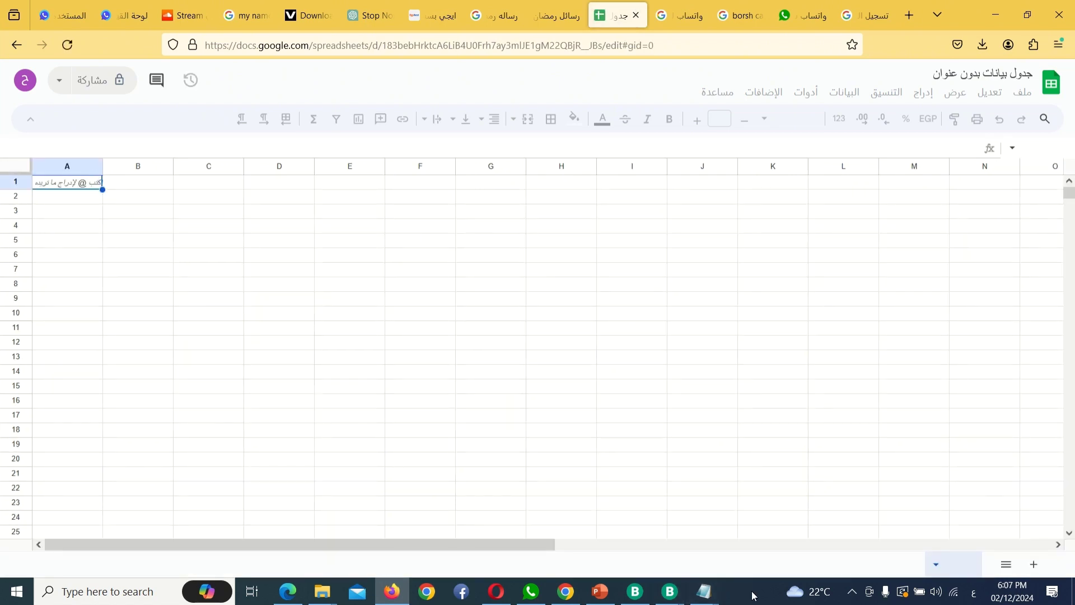
- Copy the selected contact list from the Notepad file and paste it into the blank spreadsheet starting at cell A1
{"action": "mouse_move", "coordinate": [704, 591]}
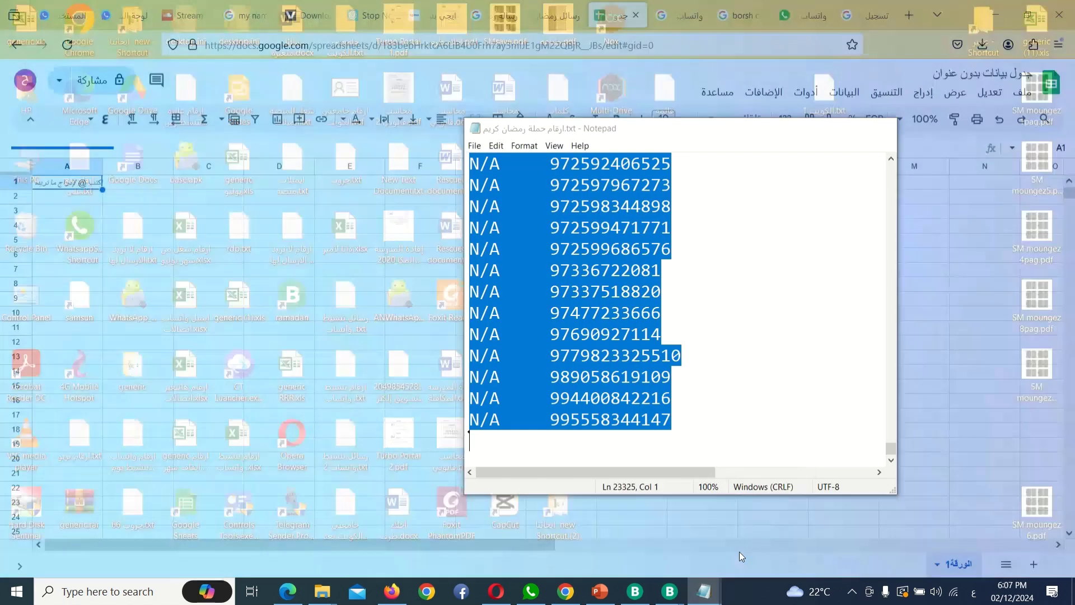
{"action": "left_click", "coordinate": [739, 552]}
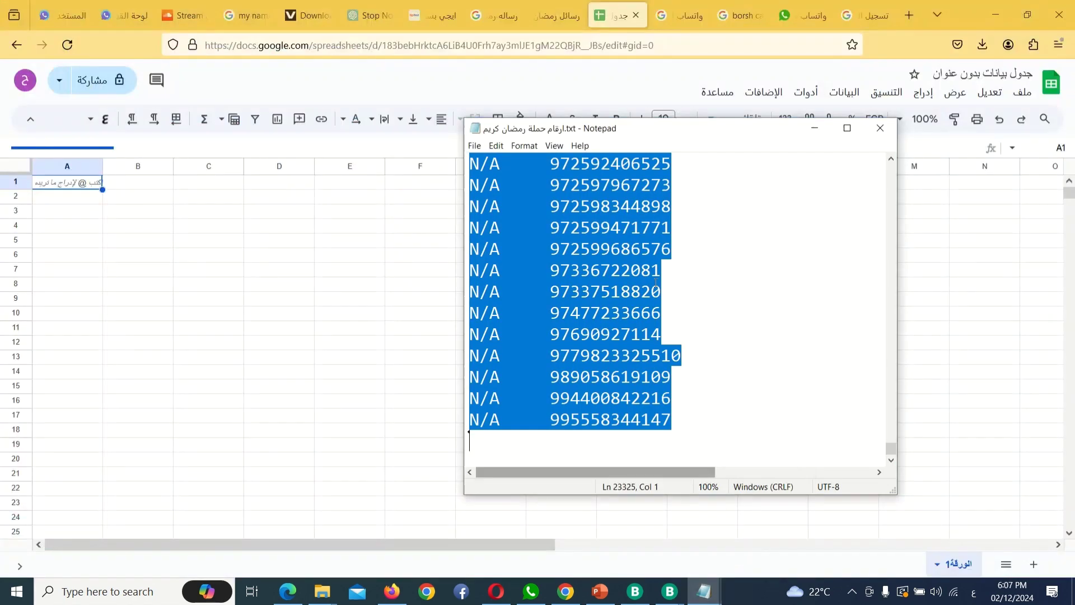
{"action": "right_click", "coordinate": [623, 271]}
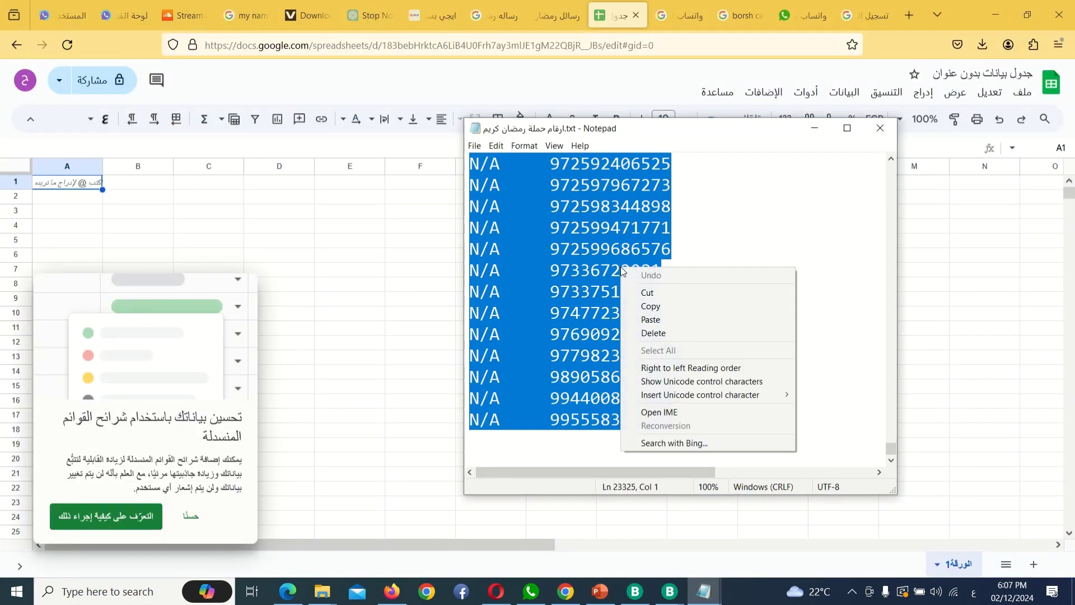
{"action": "left_click", "coordinate": [649, 305]}
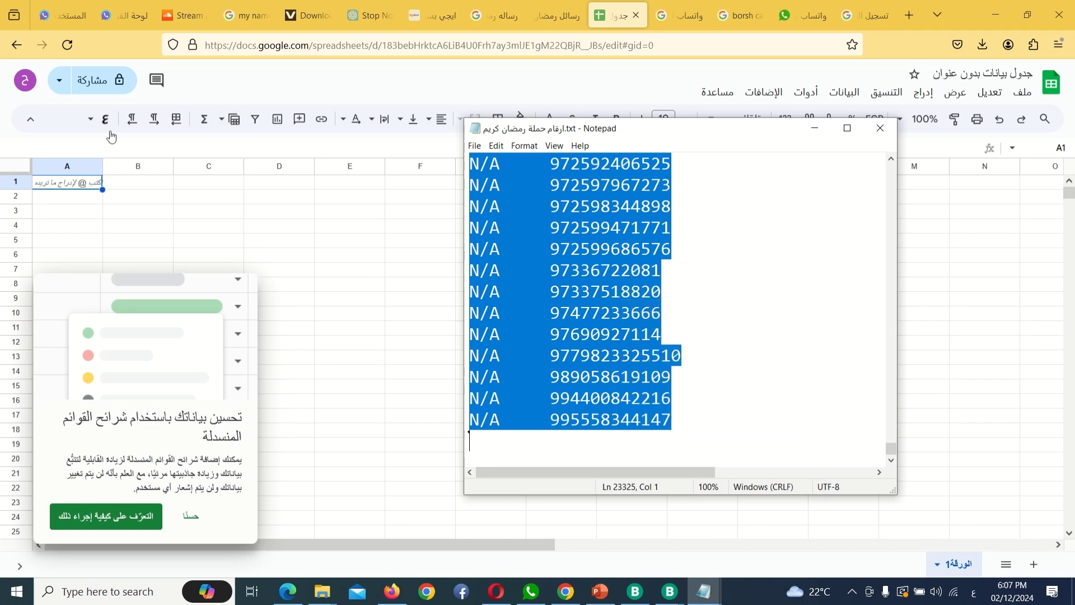
{"action": "left_click", "coordinate": [87, 189]}
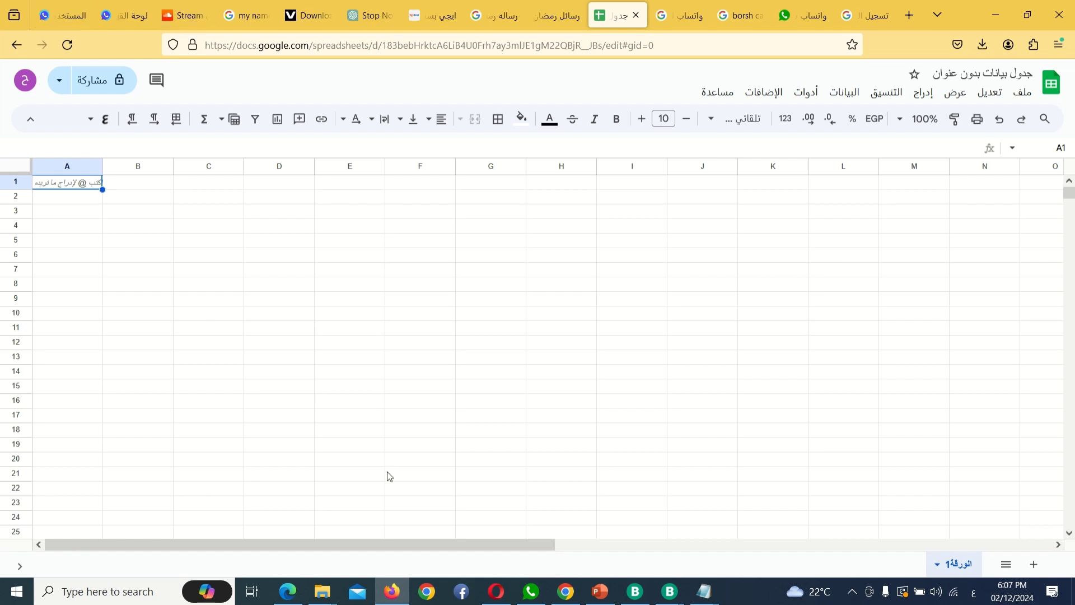
{"action": "key", "text": "ctrl+v"}
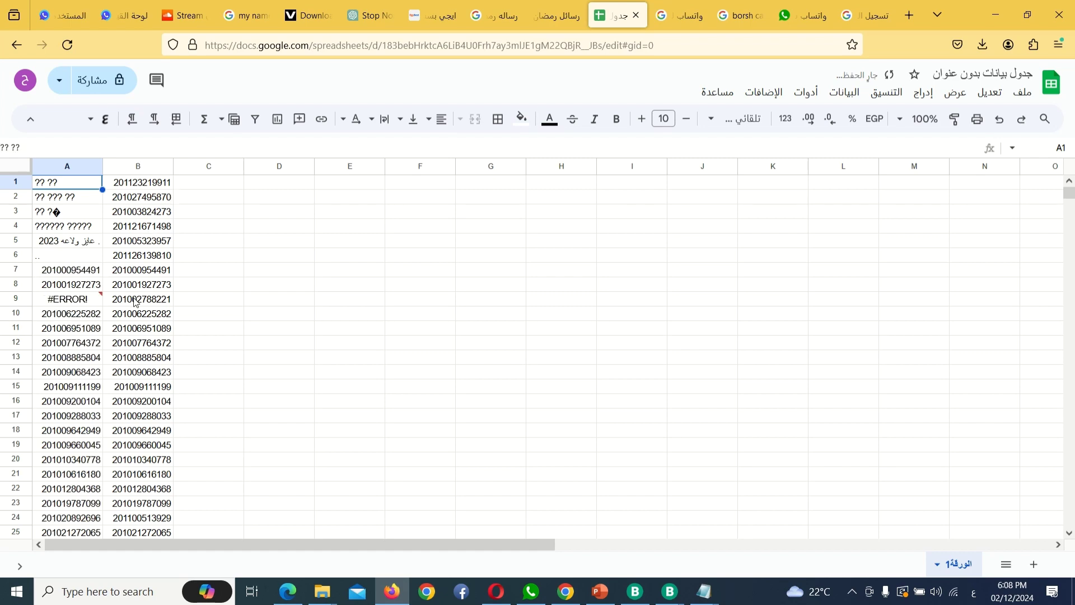
- Switch to the Downloads folder in File Explorer and open the "ارقام ملة رمضان كريم.xlsx" workbook in Excel
{"action": "scroll", "coordinate": [135, 302], "scroll_direction": "down", "scroll_amount": 20}
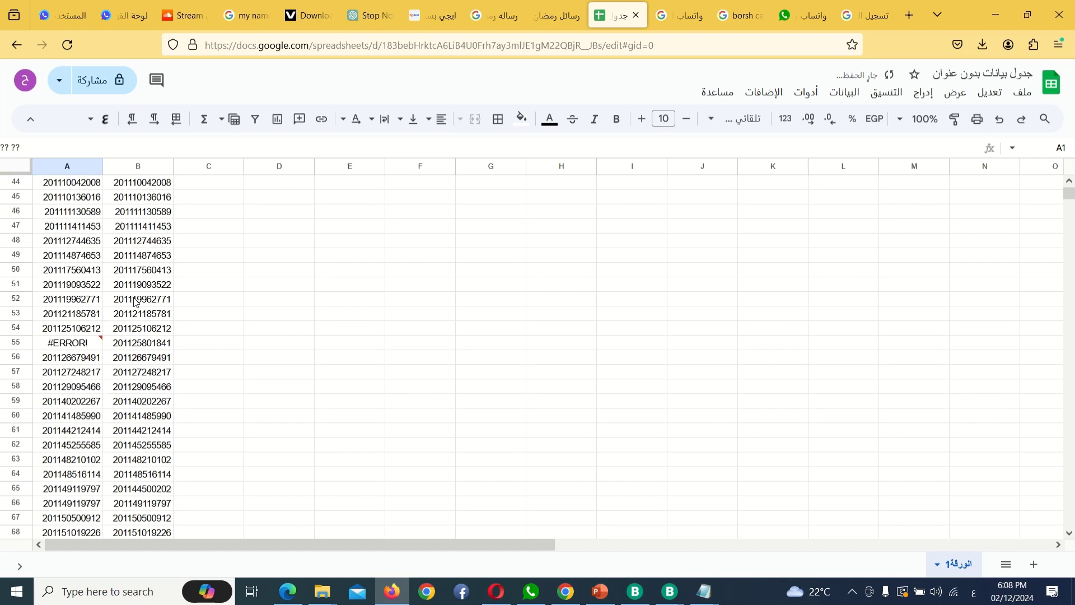
{"action": "scroll", "coordinate": [135, 303], "scroll_direction": "down", "scroll_amount": 6}
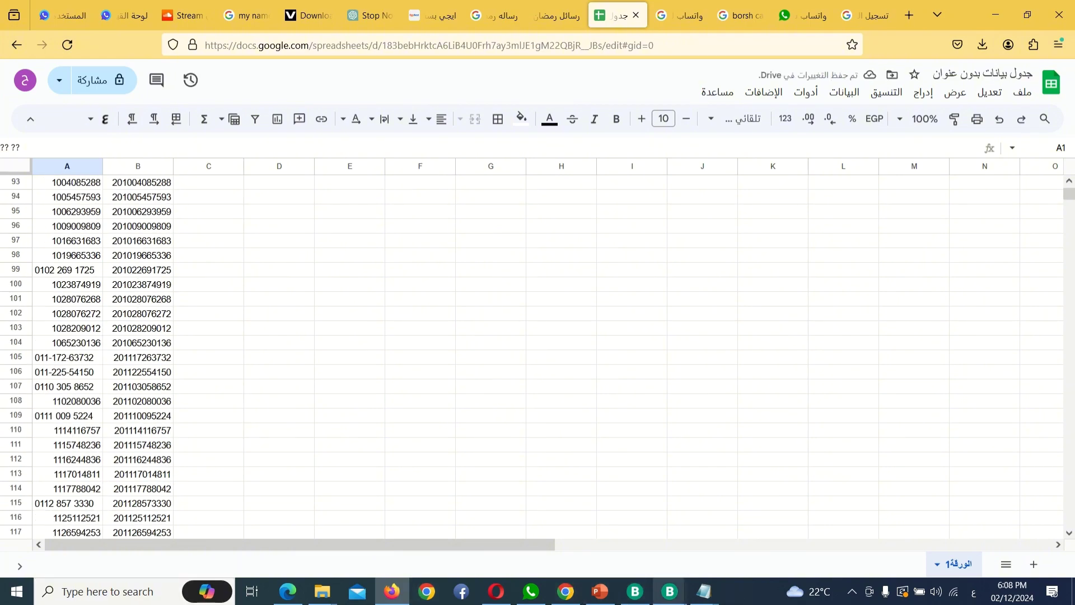
{"action": "mouse_move", "coordinate": [669, 591]}
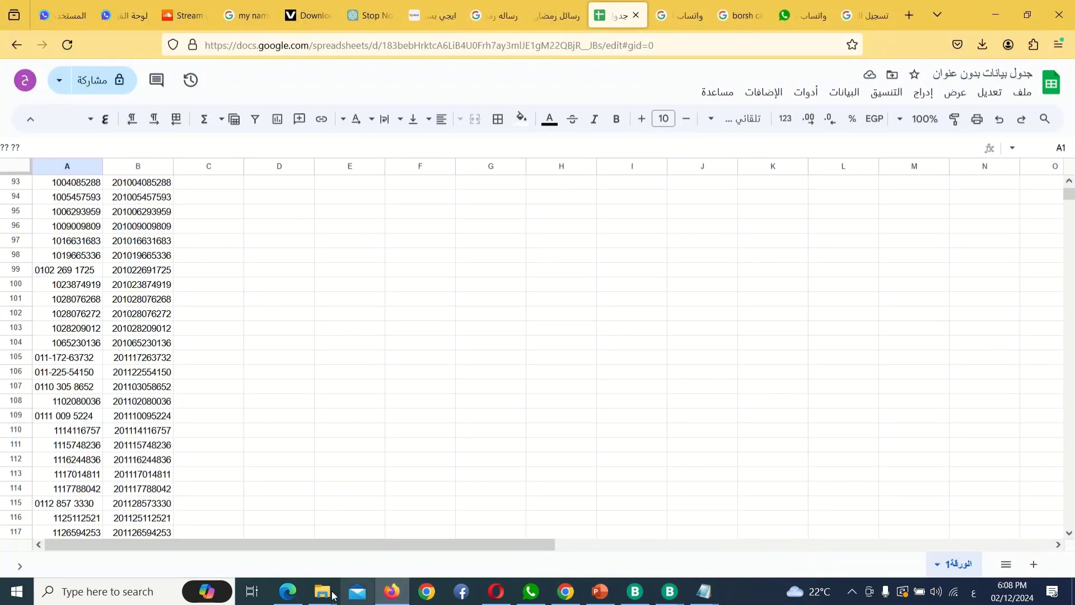
{"action": "mouse_move", "coordinate": [325, 597]}
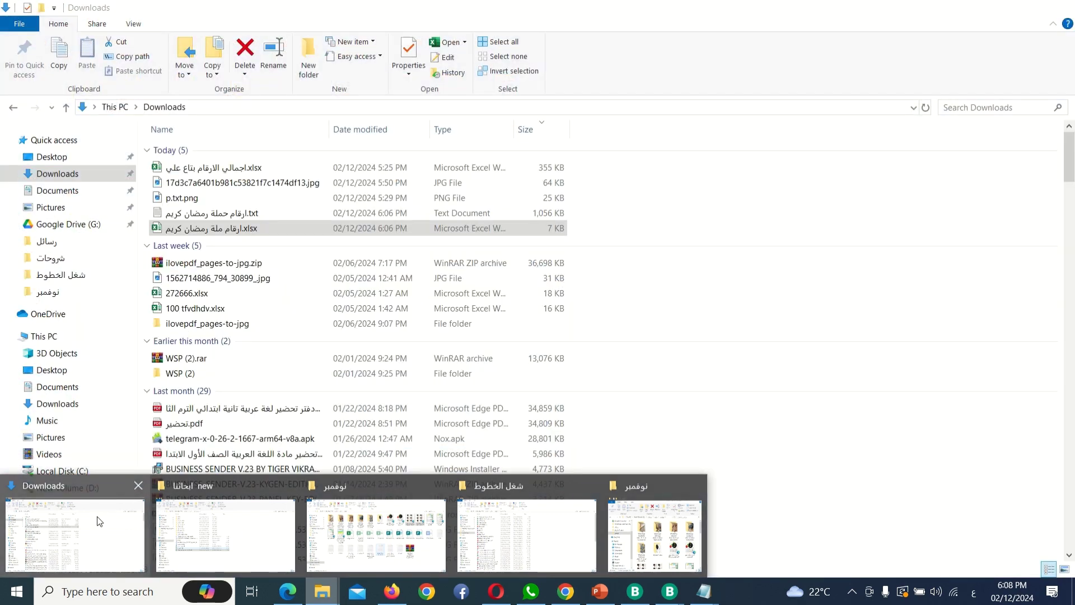
{"action": "left_click", "coordinate": [96, 517]}
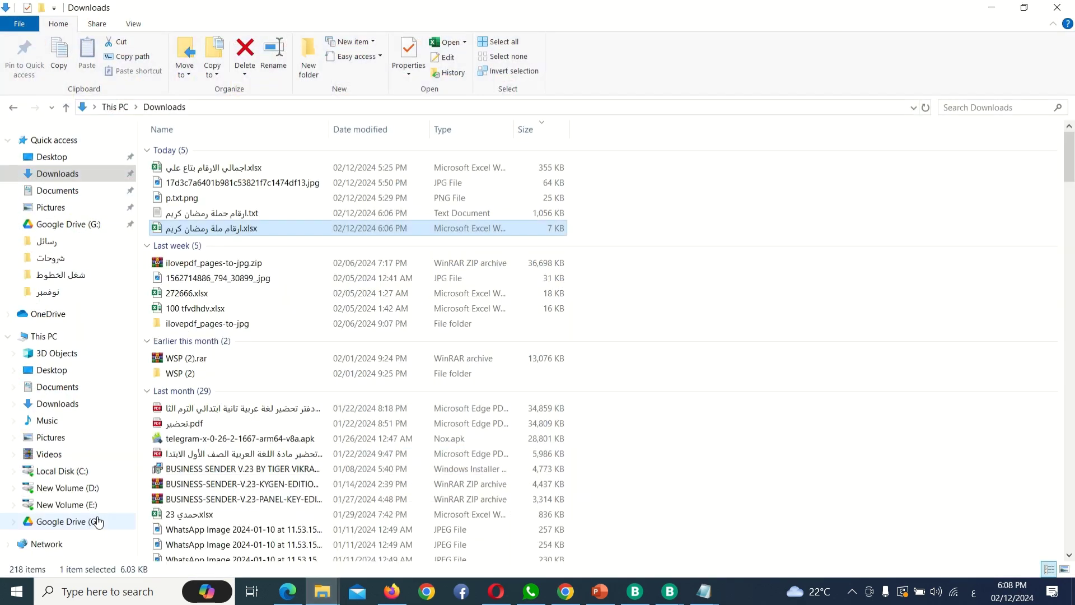
{"action": "double_click", "coordinate": [221, 229]}
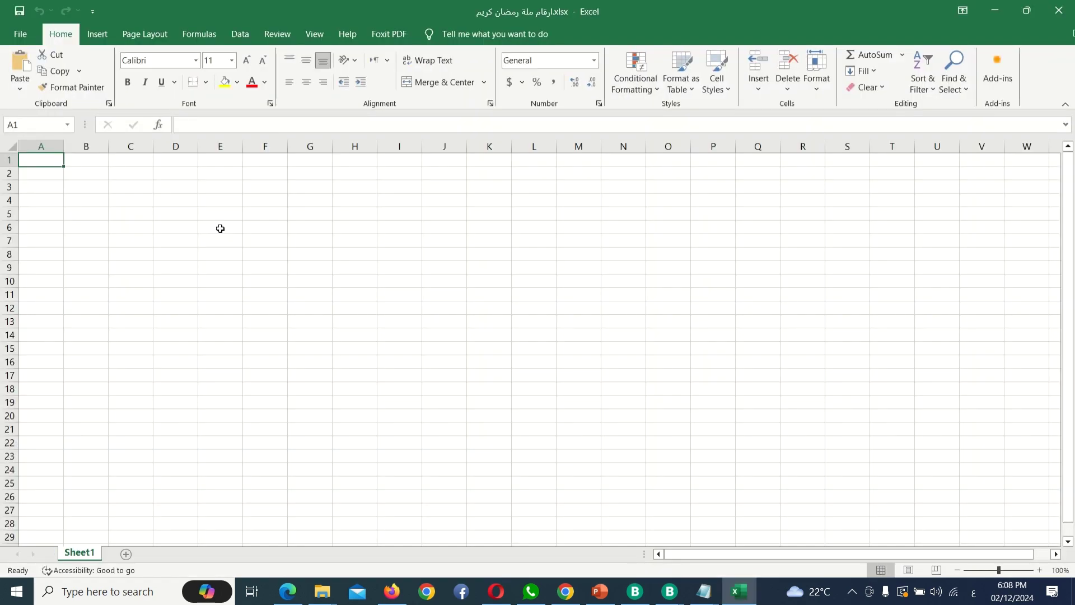
- Paste the copied contact list starting at cell A1 and autofit the widths of columns A and B
{"action": "key", "text": "ctrl+v"}
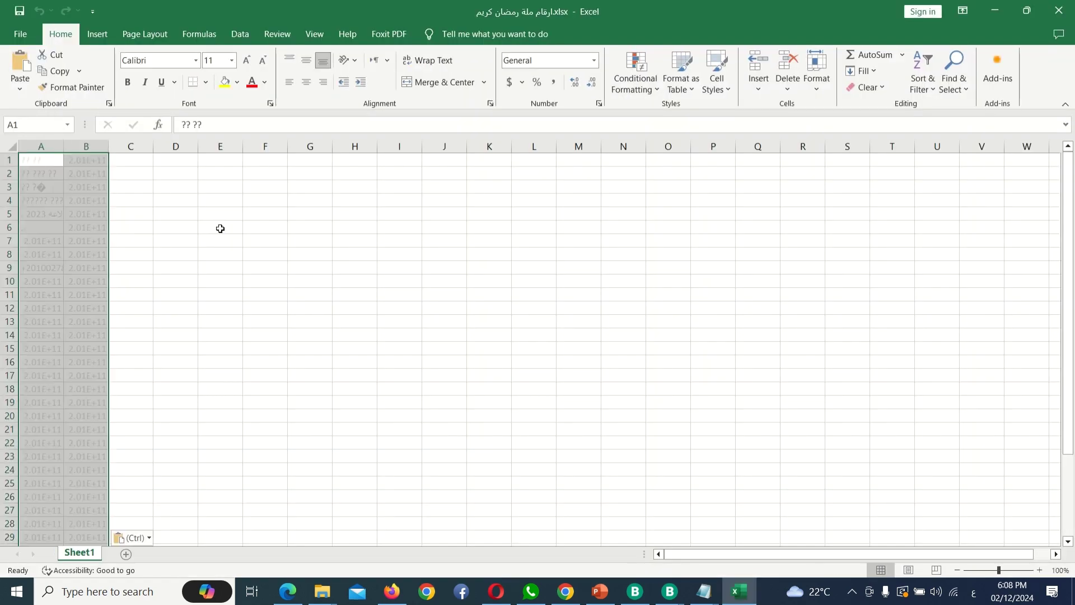
{"action": "double_click", "coordinate": [111, 146]}
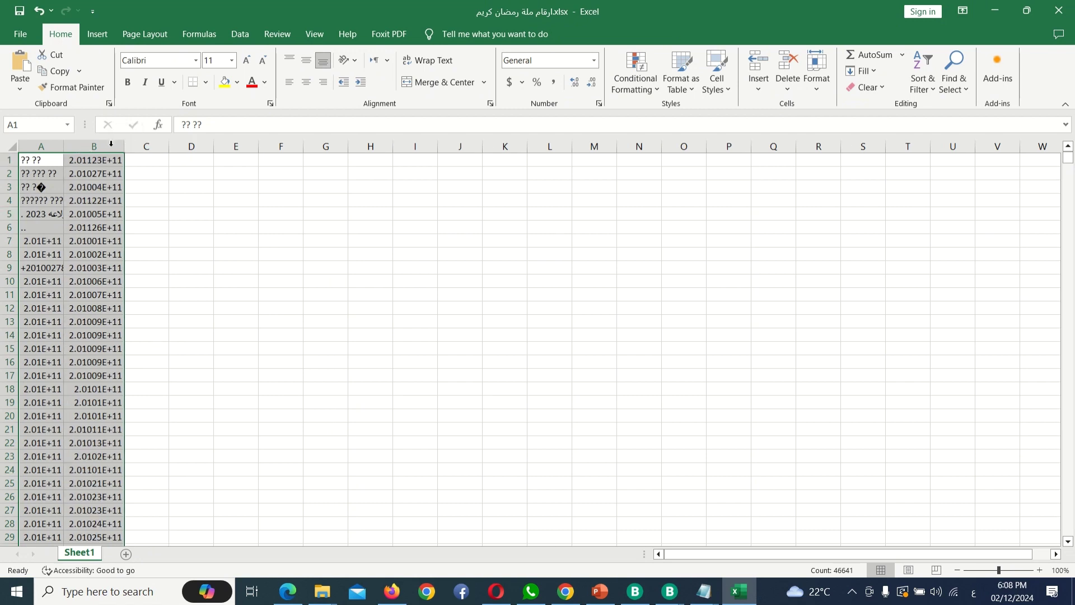
{"action": "double_click", "coordinate": [64, 146]}
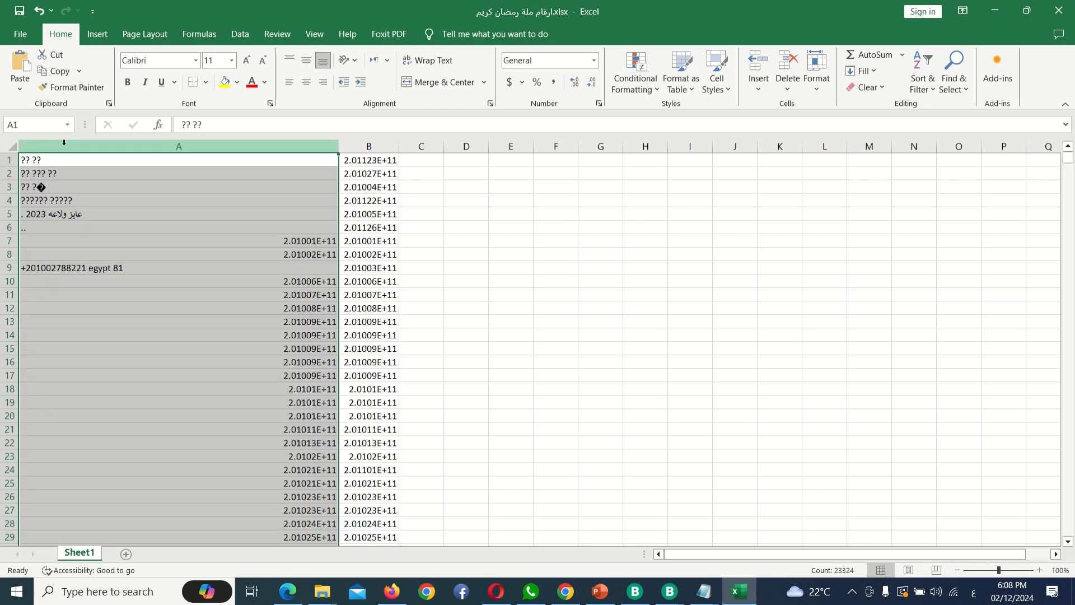
- Insert a blank row above the contact list and enter the headers "name" in A1 and "number" in B1
{"action": "left_click", "coordinate": [11, 163]}
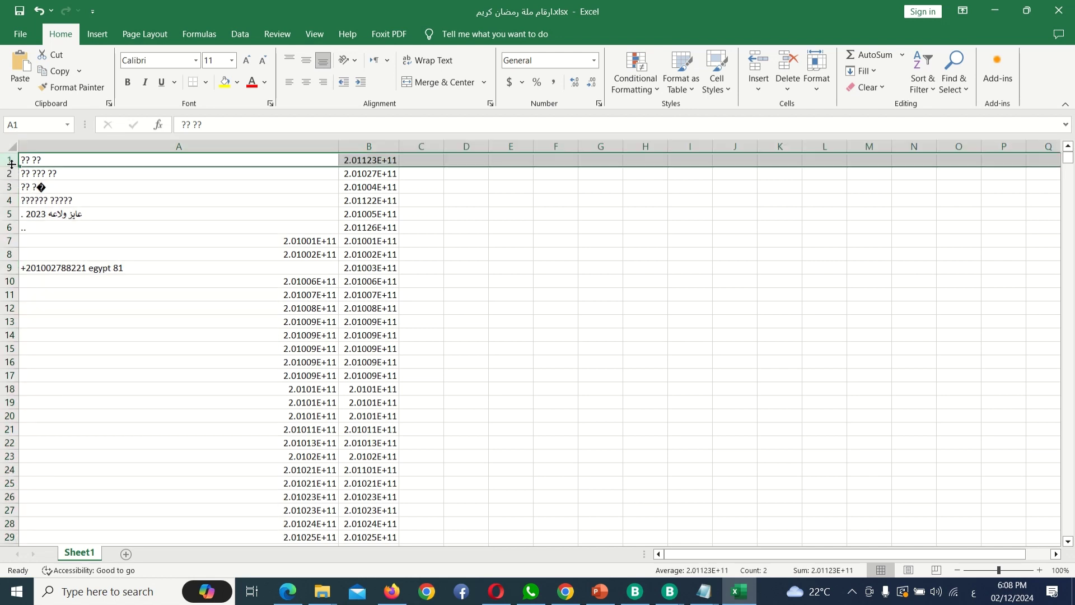
{"action": "right_click", "coordinate": [11, 163]}
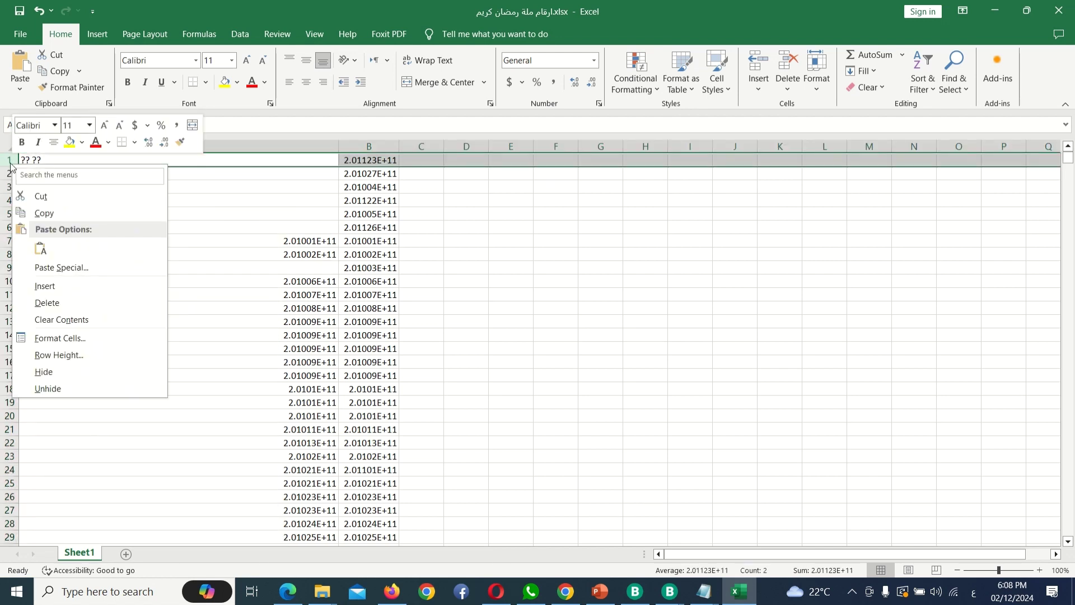
{"action": "left_click", "coordinate": [46, 285]}
{"action": "left_click", "coordinate": [180, 163]}
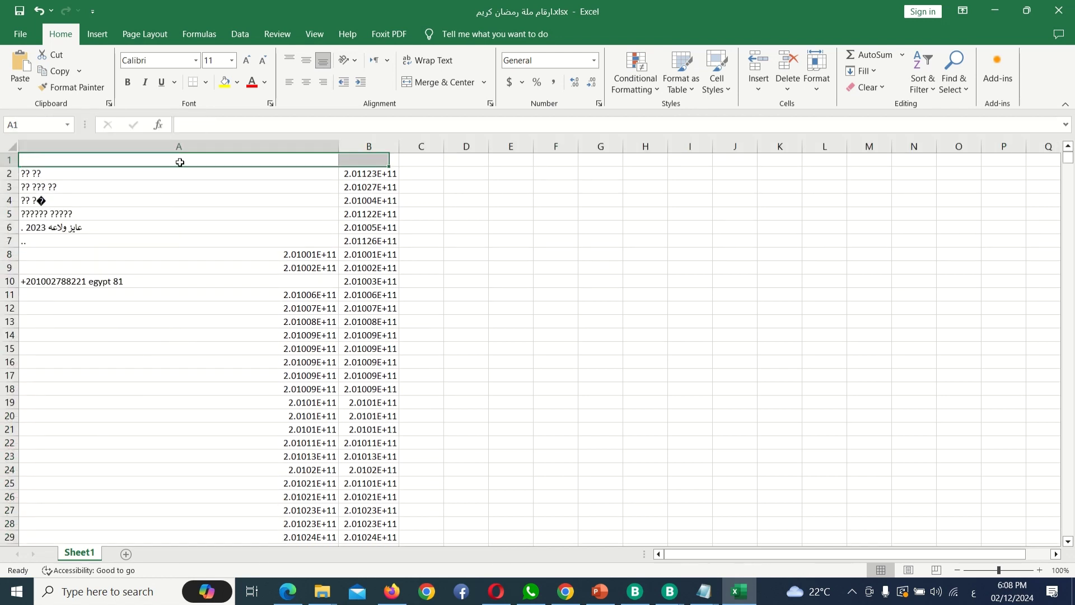
{"action": "type", "text": "ىن"}
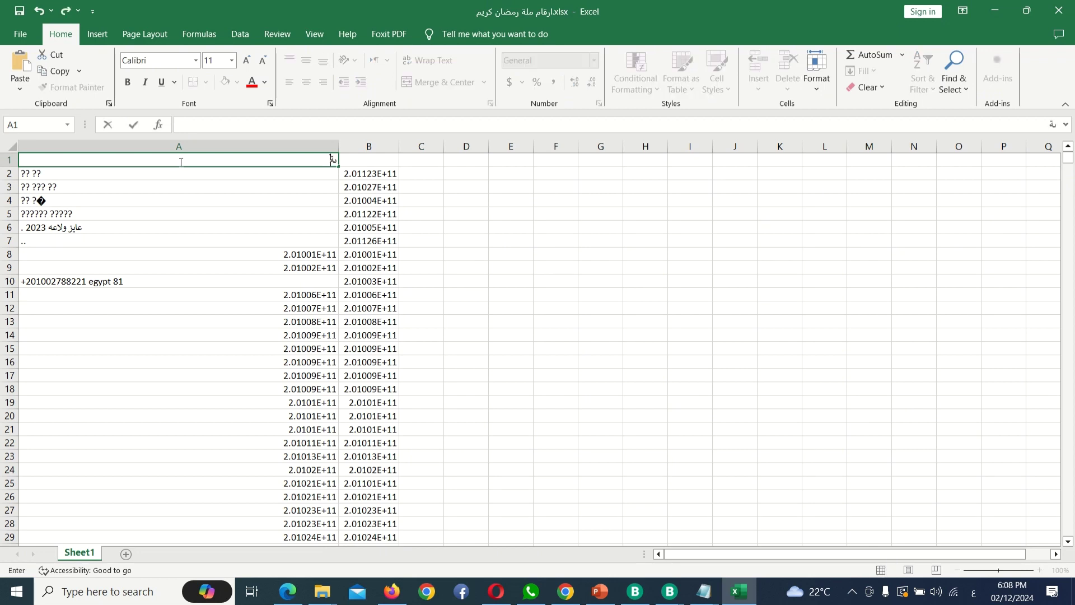
{"action": "key", "text": "BackSpace"}
{"action": "key", "text": "BackSpace"}
{"action": "type", "text": "name"}
{"action": "key", "text": "Tab"}
{"action": "type", "text": "num"}
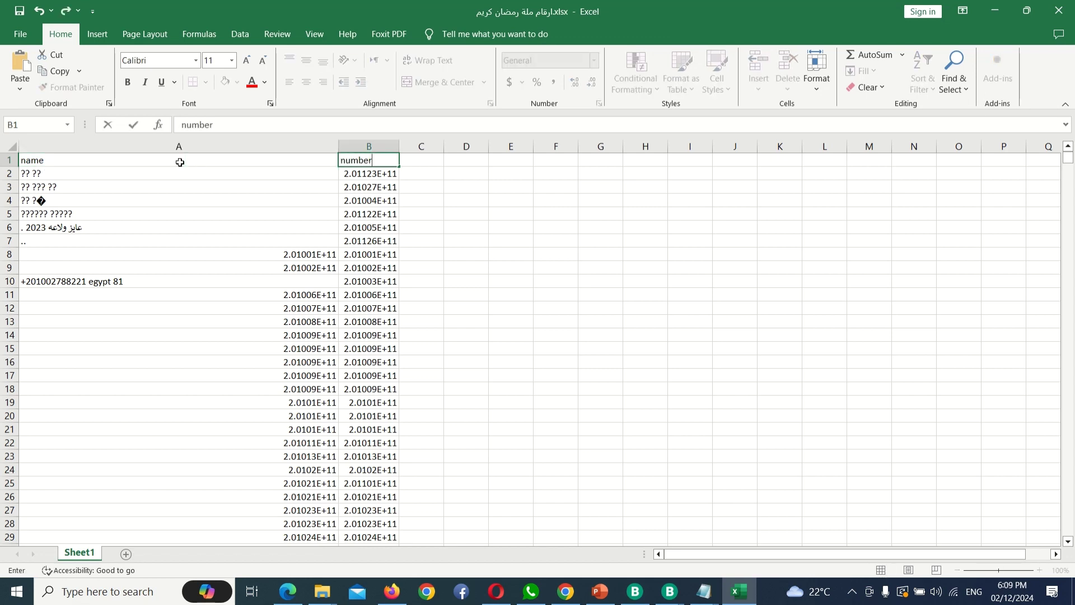
{"action": "type", "text": "ber"}
- Add filters to the header row of the contact list
{"action": "left_click", "coordinate": [11, 161]}
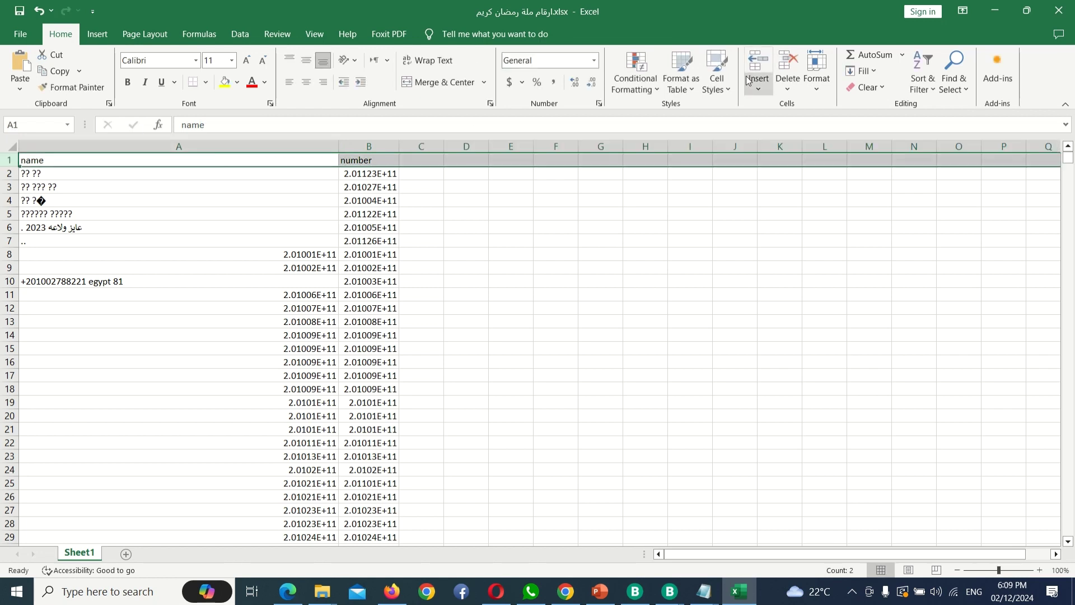
{"action": "left_click", "coordinate": [924, 76]}
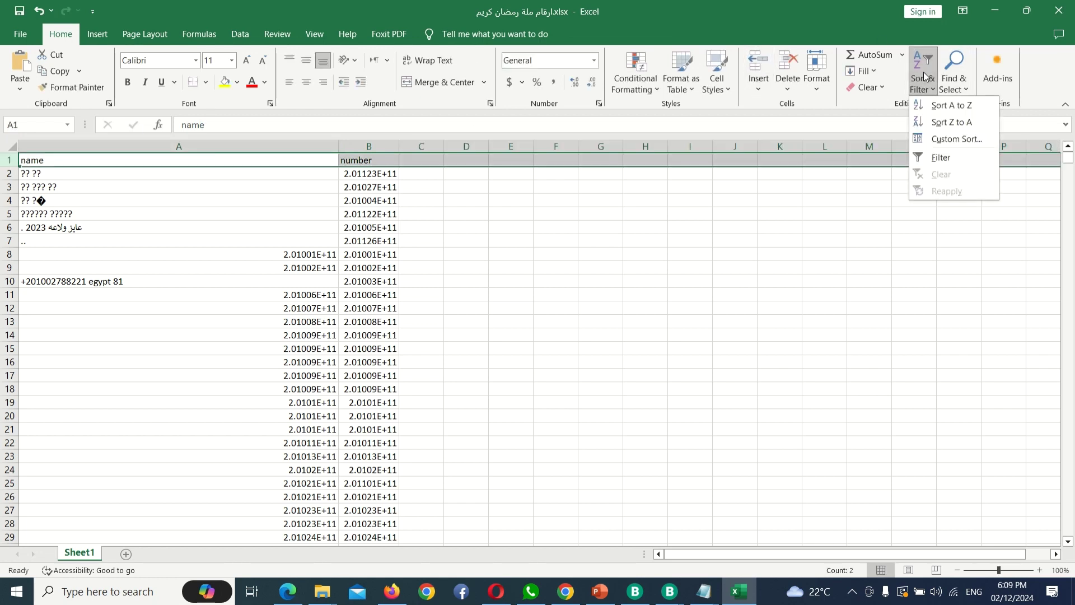
{"action": "left_click", "coordinate": [927, 155]}
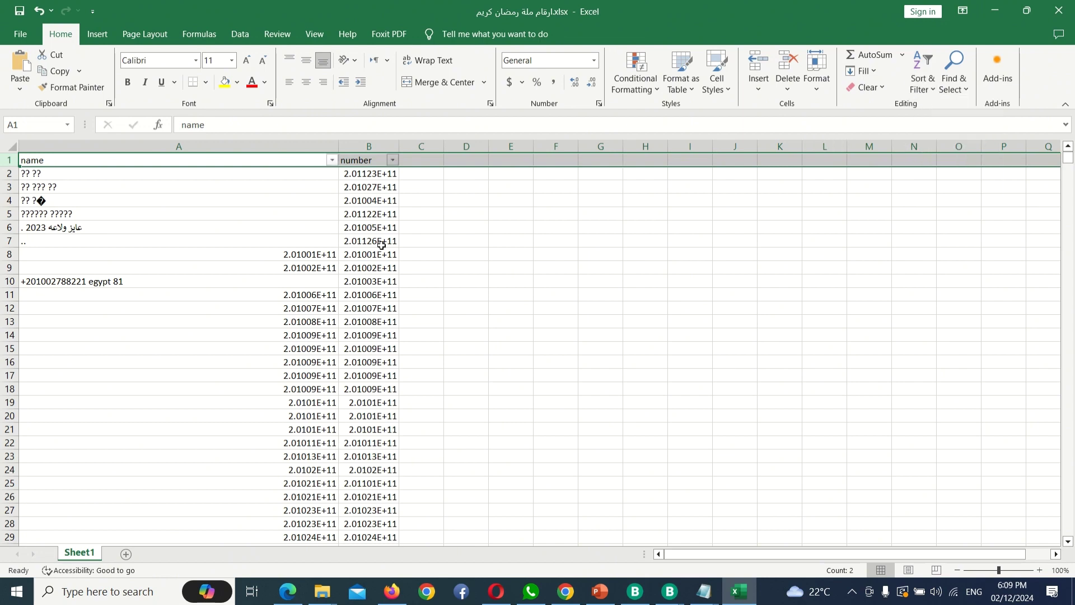
- Filter the name column to the contacts whose names contain "شاش"
{"action": "left_click", "coordinate": [332, 162]}
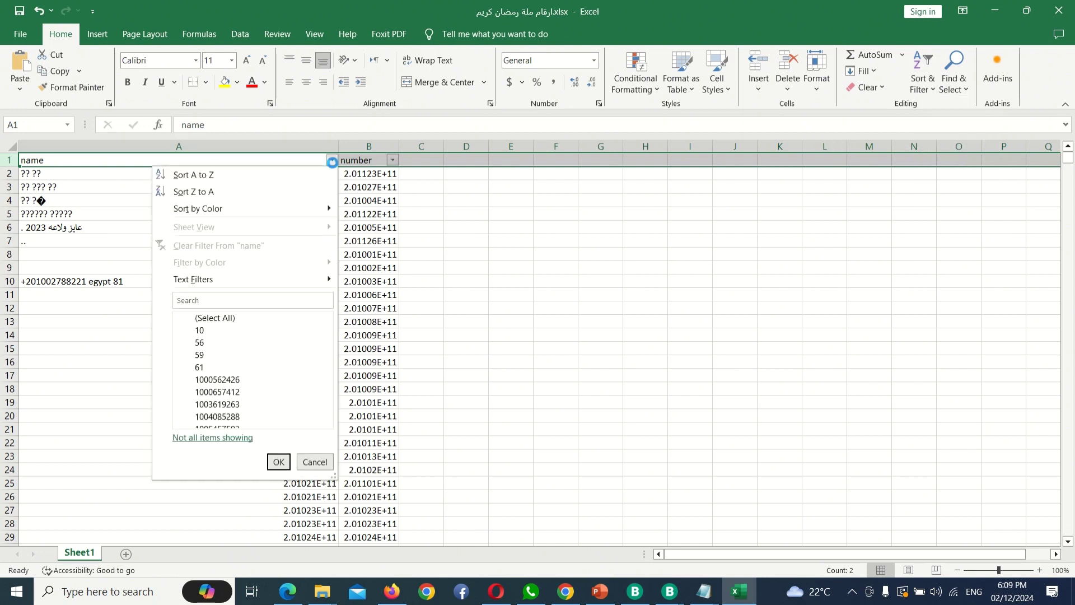
{"action": "left_click", "coordinate": [254, 304]}
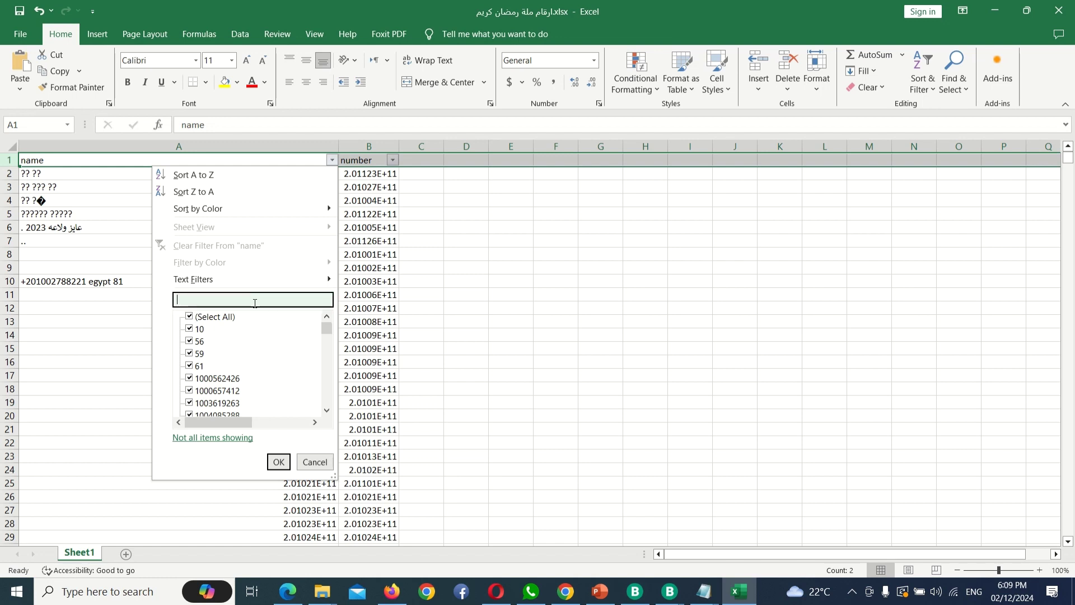
{"action": "left_click", "coordinate": [194, 317]}
{"action": "left_click", "coordinate": [190, 317]}
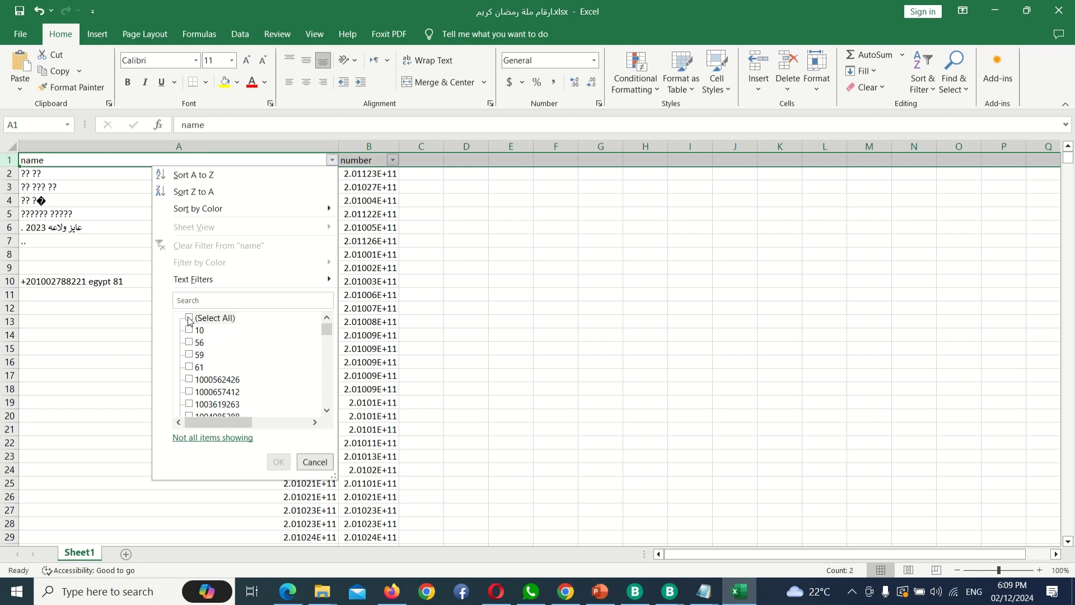
{"action": "left_click", "coordinate": [196, 317]}
{"action": "left_click", "coordinate": [200, 300]}
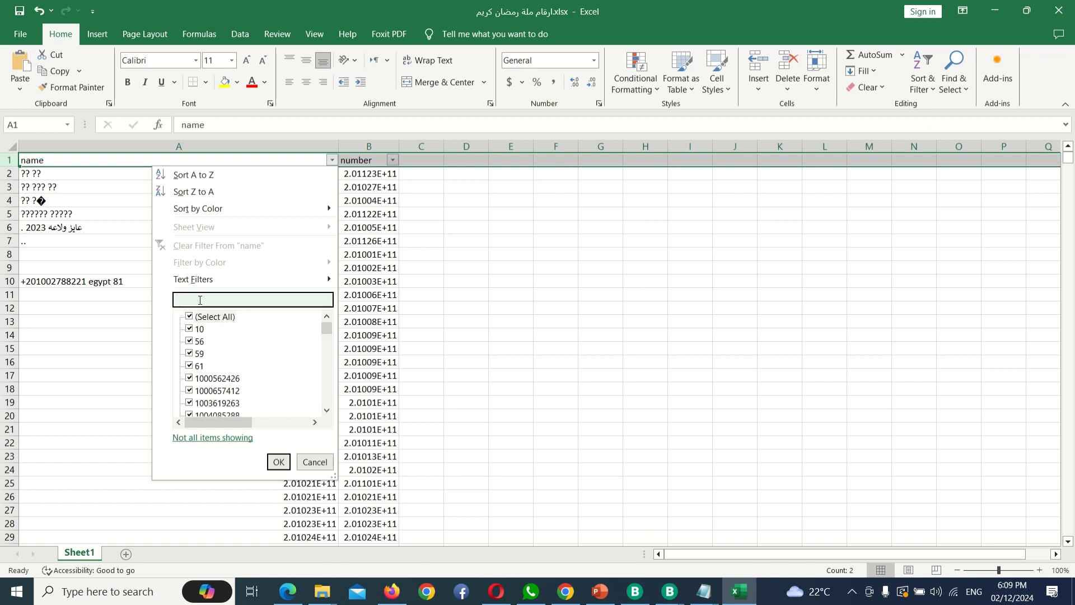
{"action": "type", "text": "ad"}
{"action": "key", "text": "BackSpace"}
{"action": "key", "text": "BackSpace"}
{"action": "key", "text": "BackSpace"}
{"action": "key", "text": "BackSpace"}
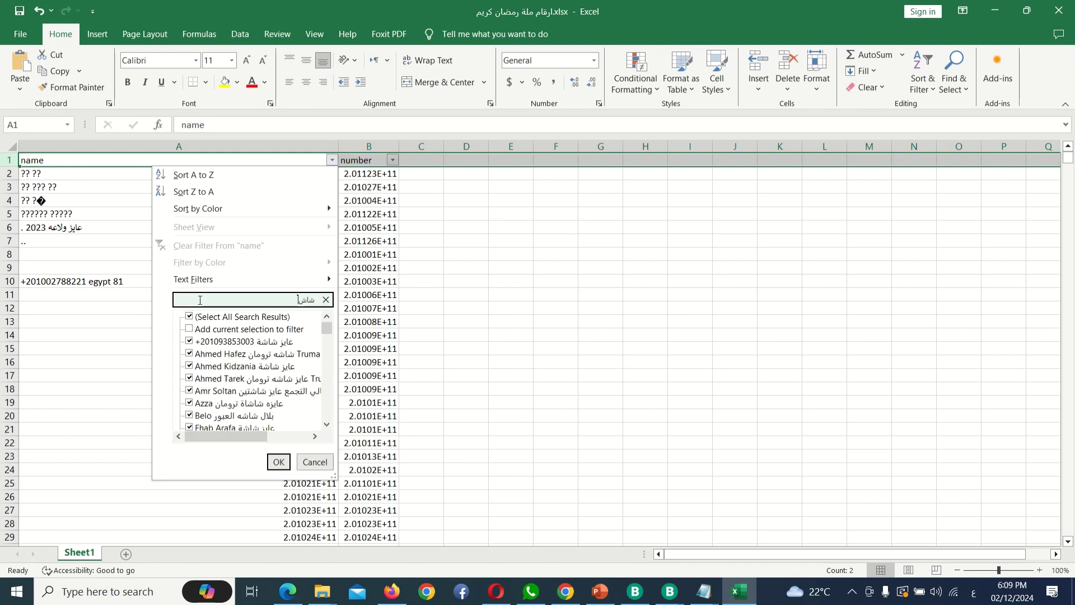
{"action": "left_click", "coordinate": [279, 462]}
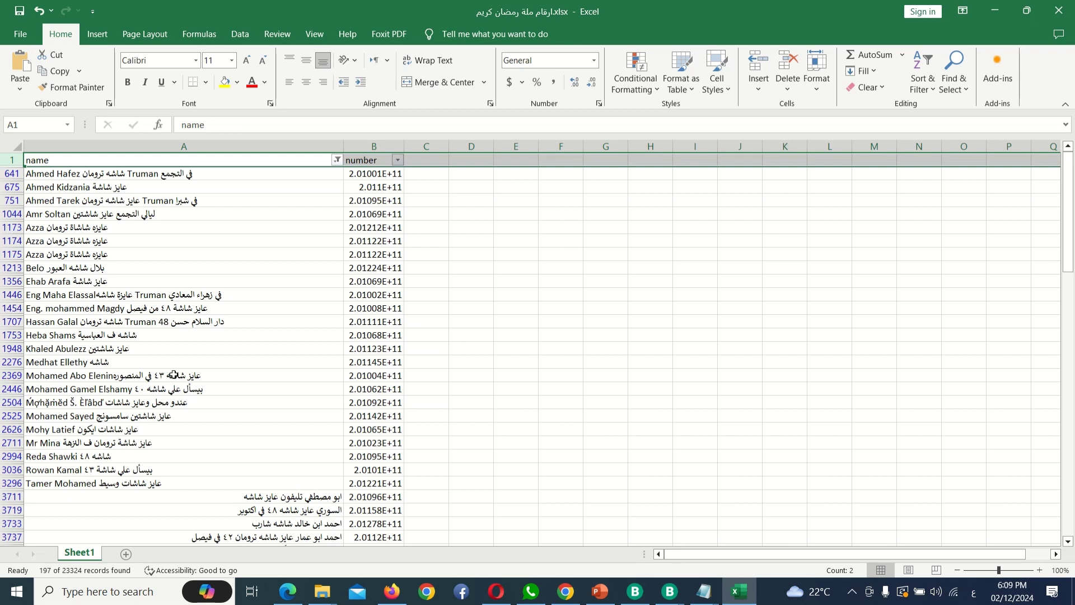
- Look through the filtered contacts down to the last entry and return to the start of the list
{"action": "scroll", "coordinate": [174, 375], "scroll_direction": "down", "scroll_amount": 1}
{"action": "scroll", "coordinate": [174, 375], "scroll_direction": "down", "scroll_amount": 11}
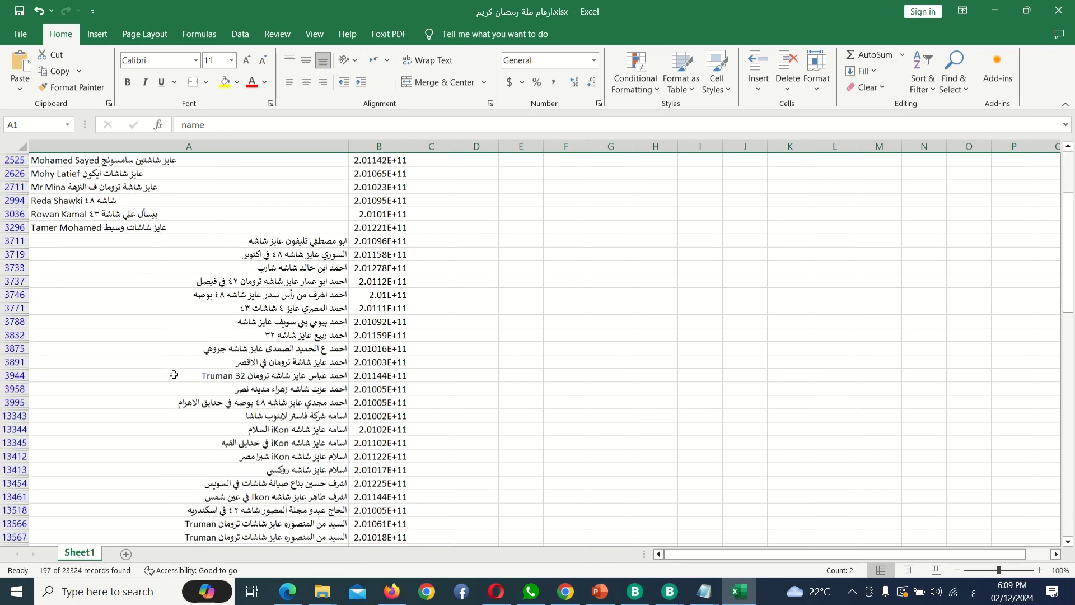
{"action": "scroll", "coordinate": [174, 374], "scroll_direction": "down", "scroll_amount": 20}
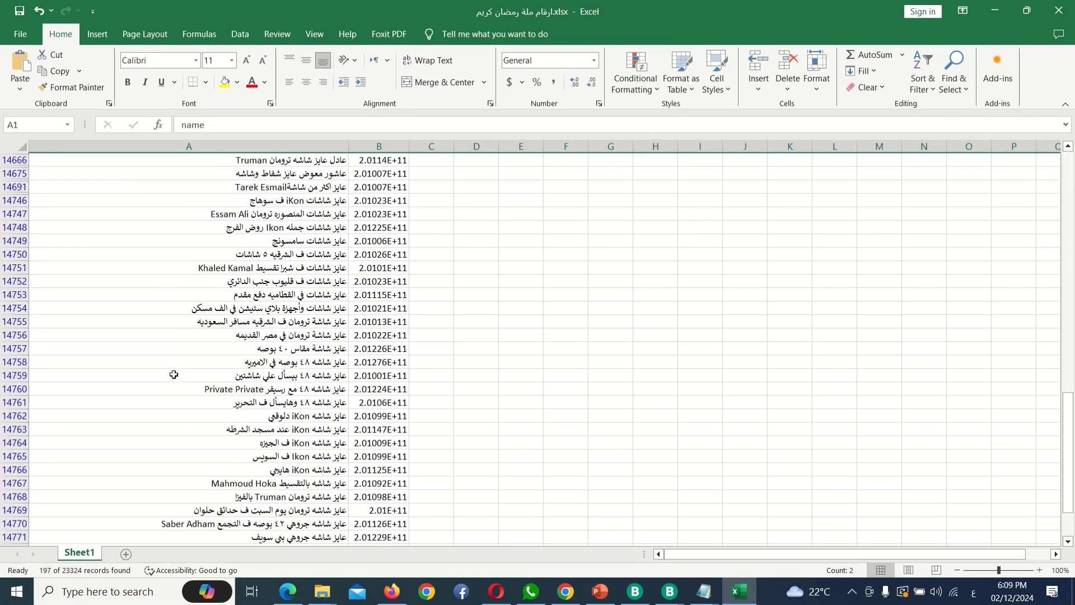
{"action": "scroll", "coordinate": [174, 374], "scroll_direction": "down", "scroll_amount": 20}
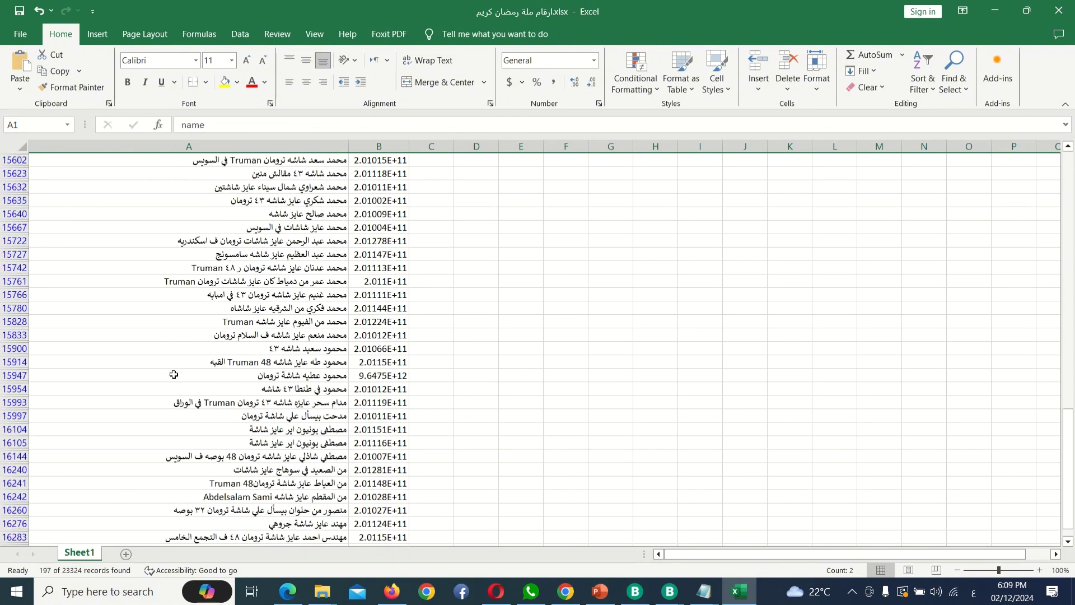
{"action": "scroll", "coordinate": [173, 374], "scroll_direction": "down", "scroll_amount": 7}
{"action": "scroll", "coordinate": [174, 374], "scroll_direction": "up", "scroll_amount": 8}
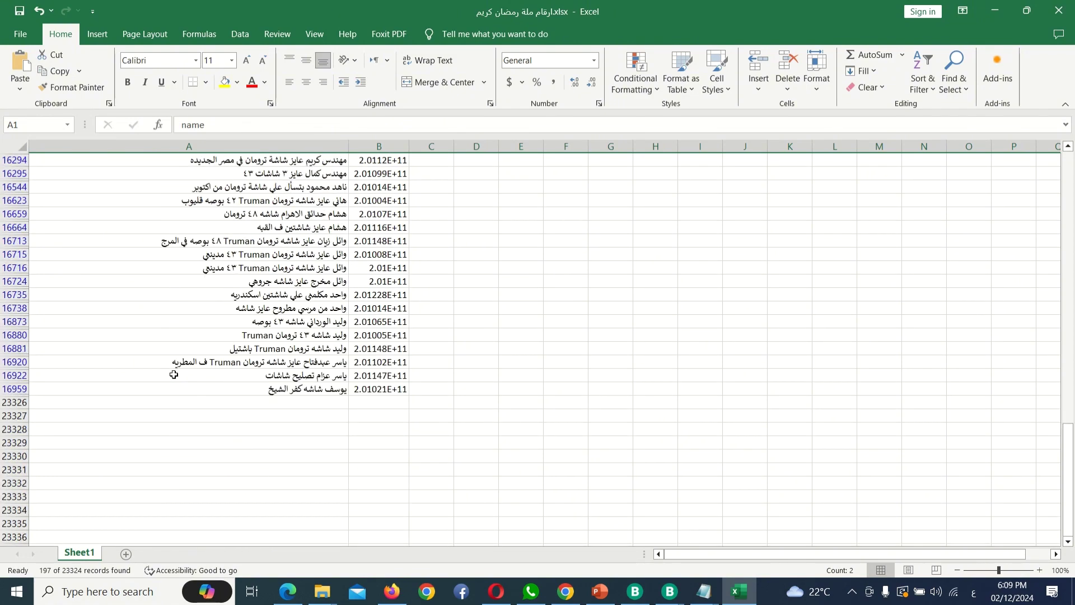
{"action": "scroll", "coordinate": [174, 374], "scroll_direction": "up", "scroll_amount": 20}
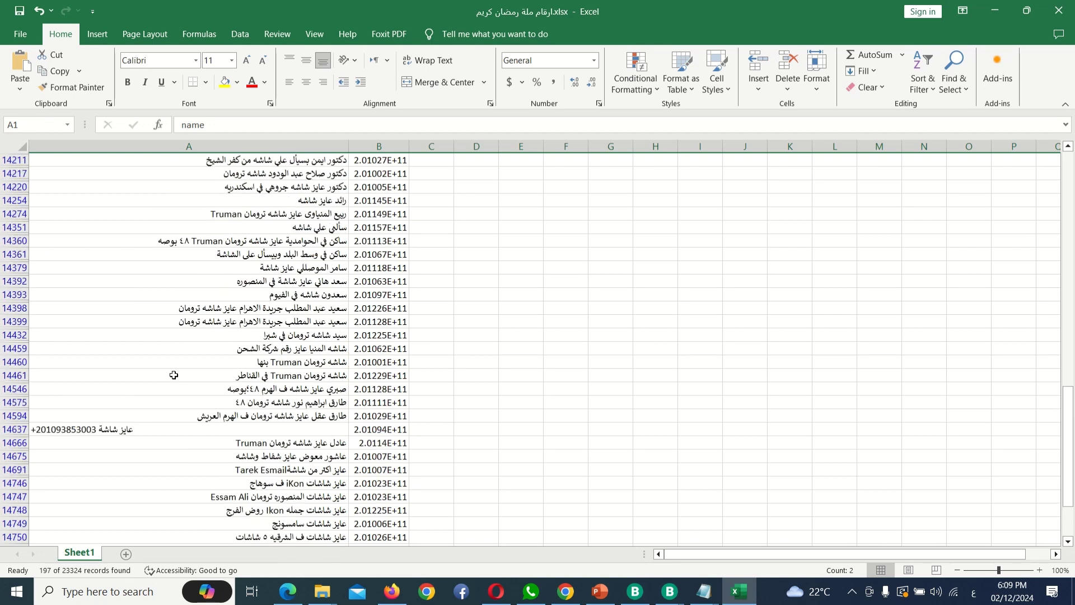
{"action": "scroll", "coordinate": [173, 375], "scroll_direction": "up", "scroll_amount": 20}
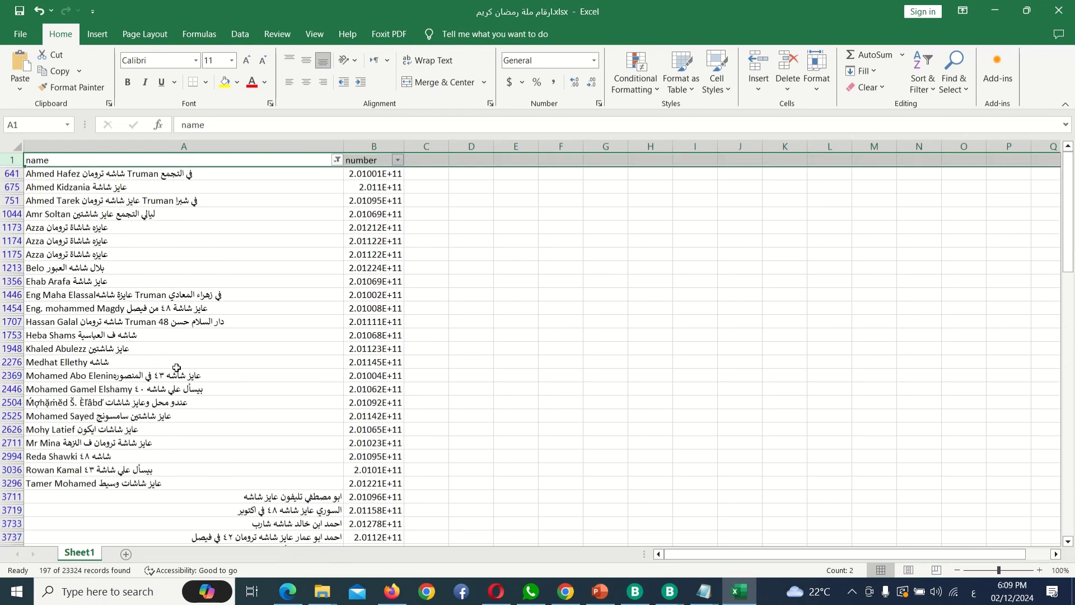
- Copy the filtered names and numbers without the header row into a new sheet at A1, and autofit its column A
{"action": "left_click_drag", "start_coordinate": [388, 173], "coordinate": [107, 520]}
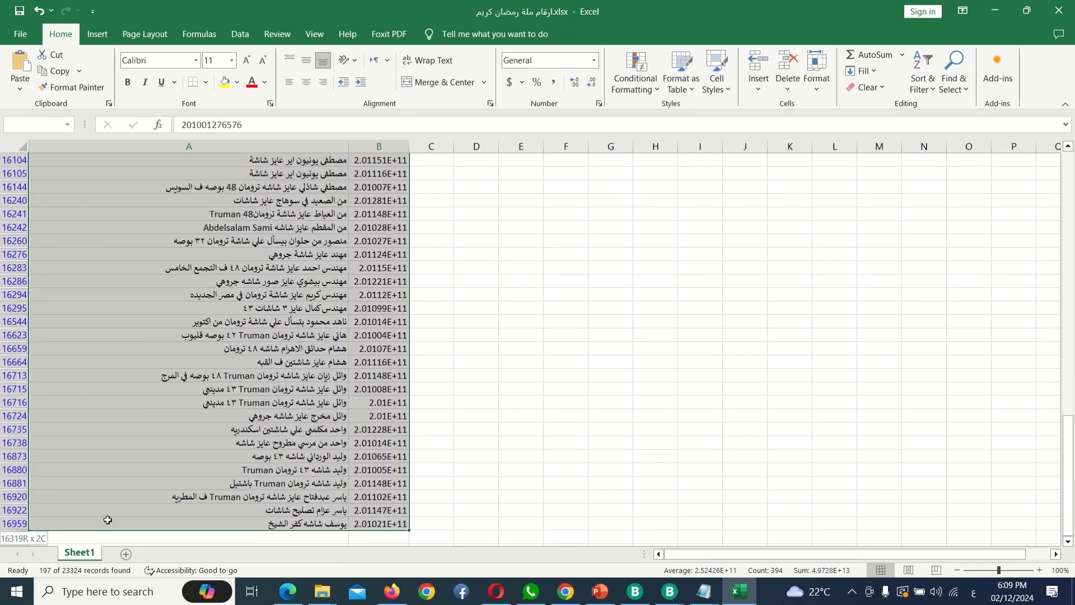
{"action": "key", "text": "ctrl+c"}
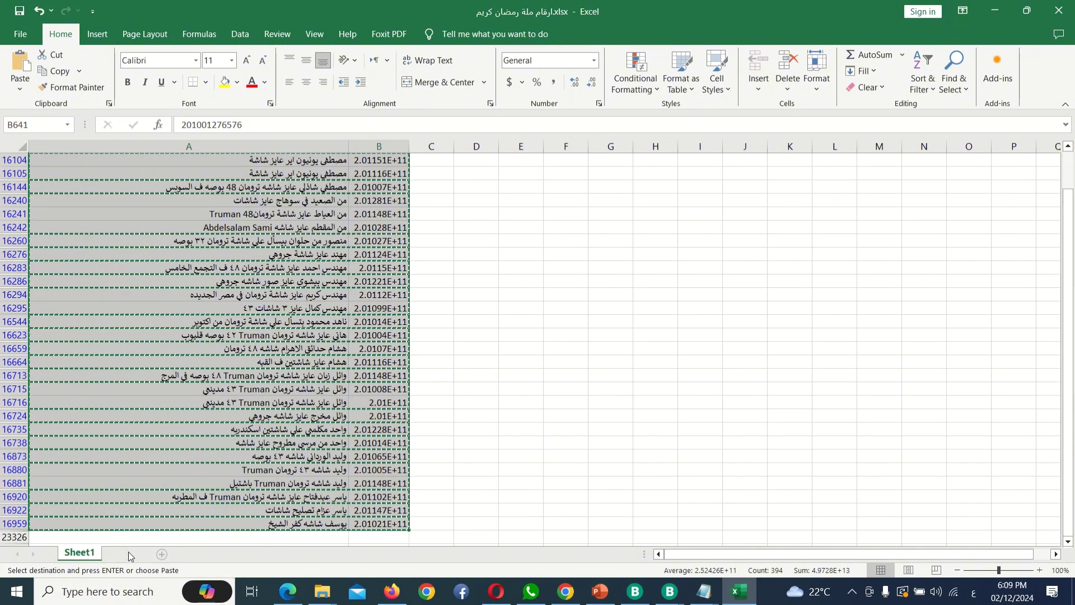
{"action": "left_click", "coordinate": [126, 554]}
{"action": "key", "text": "ctrl+v"}
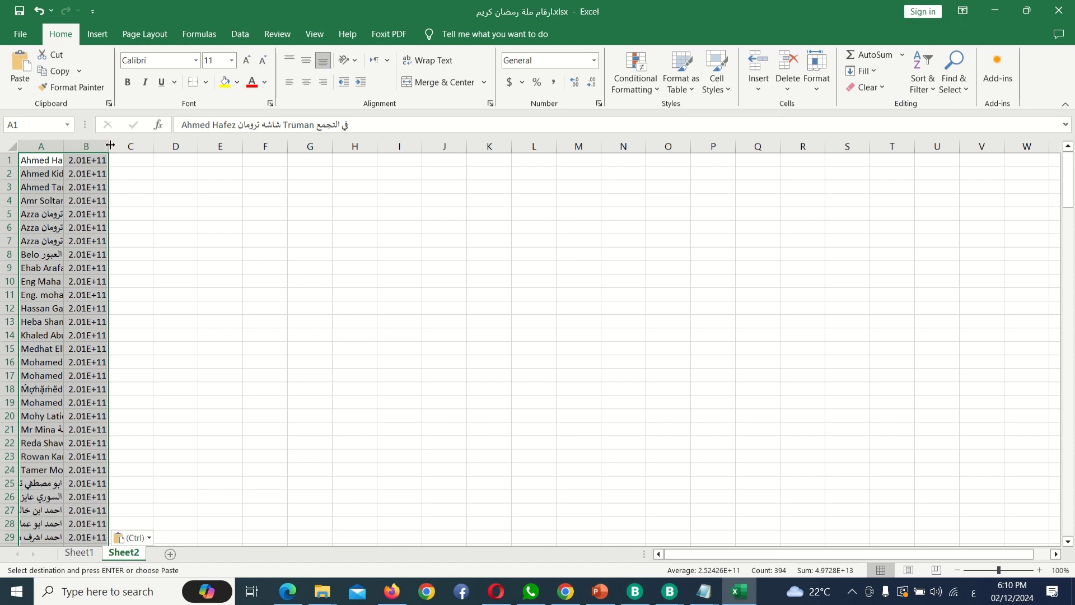
{"action": "double_click", "coordinate": [64, 142]}
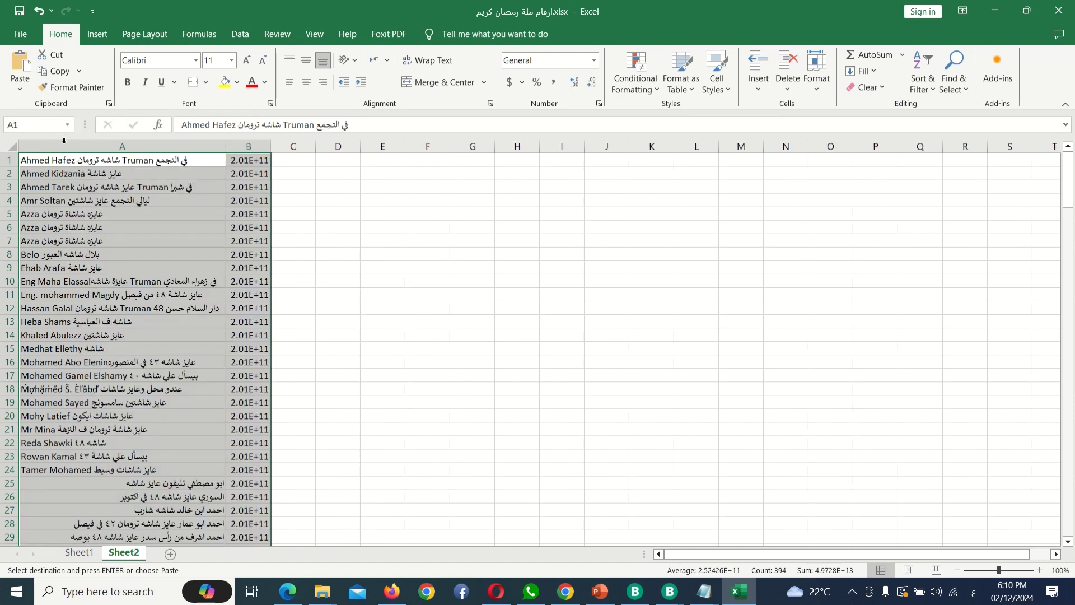
- Compare the filtered list in Sheet1 with the copied contacts in Sheet2
{"action": "left_click", "coordinate": [84, 553]}
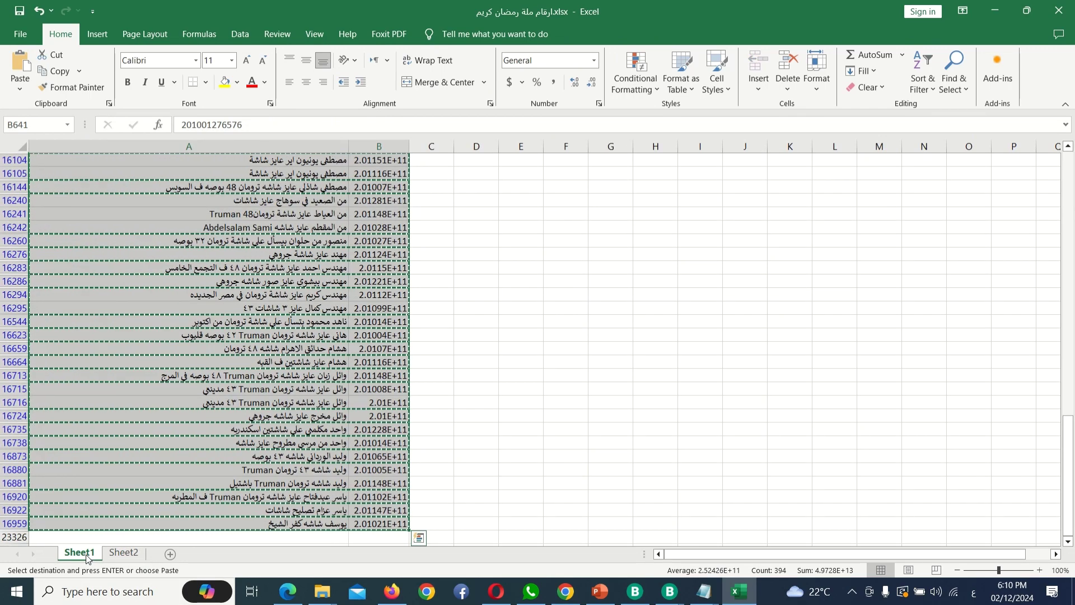
{"action": "left_click", "coordinate": [128, 553]}
{"action": "scroll", "coordinate": [84, 446], "scroll_direction": "down", "scroll_amount": 20}
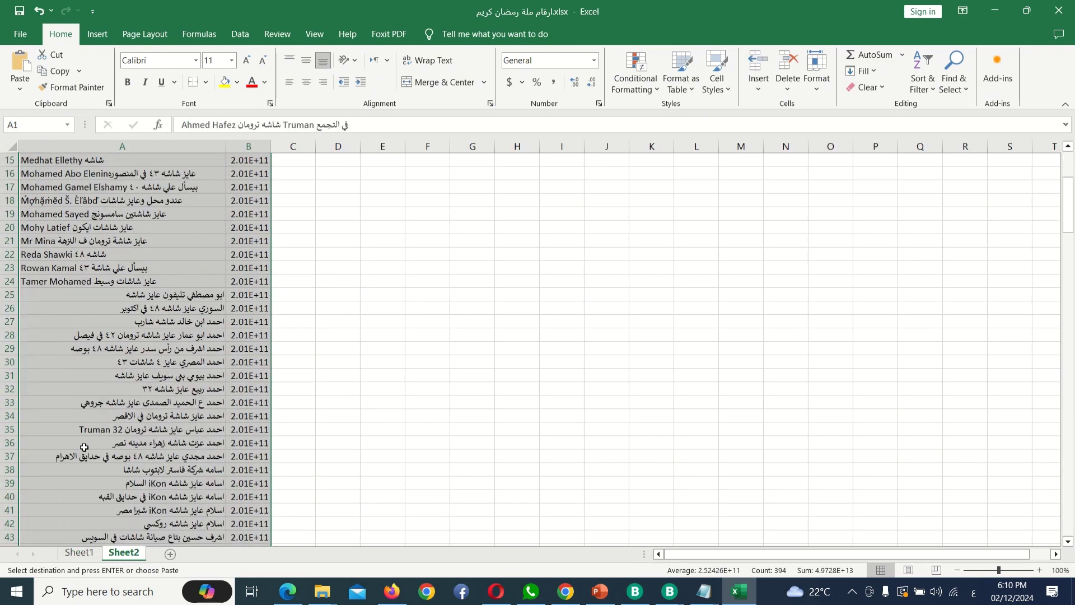
- Look through the copied contacts in Sheet2 down to the last filled row
{"action": "scroll", "coordinate": [104, 364], "scroll_direction": "down", "scroll_amount": 20}
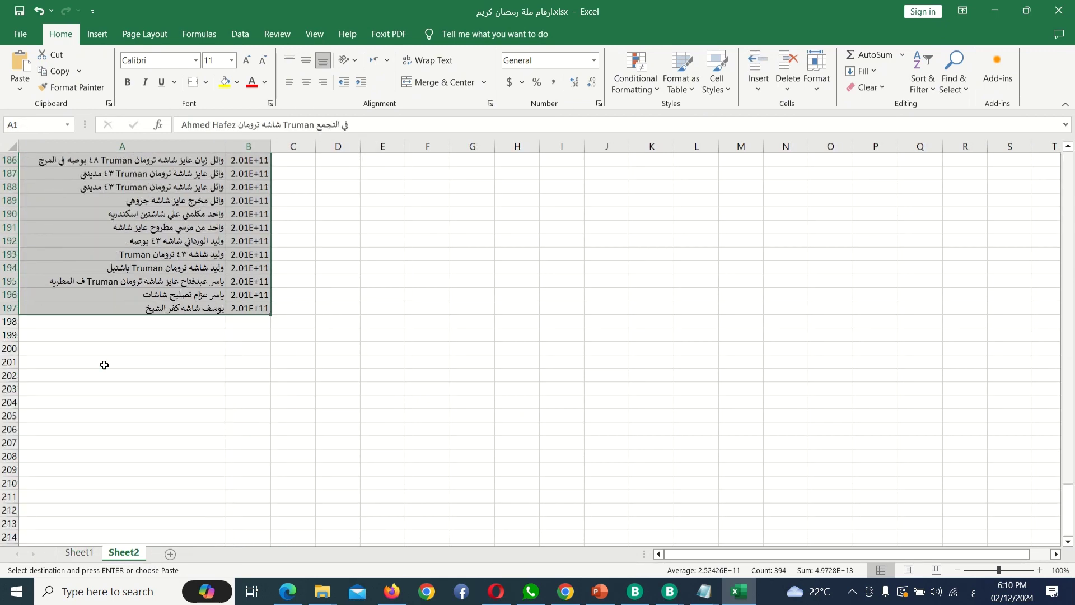
{"action": "scroll", "coordinate": [105, 364], "scroll_direction": "up", "scroll_amount": 5}
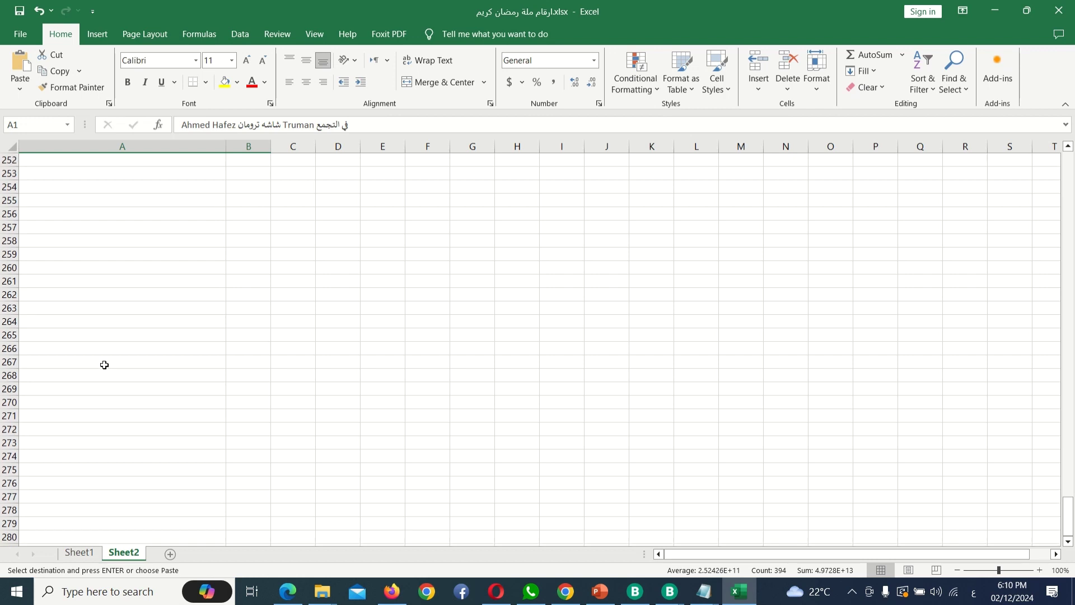
{"action": "scroll", "coordinate": [104, 364], "scroll_direction": "up", "scroll_amount": 20}
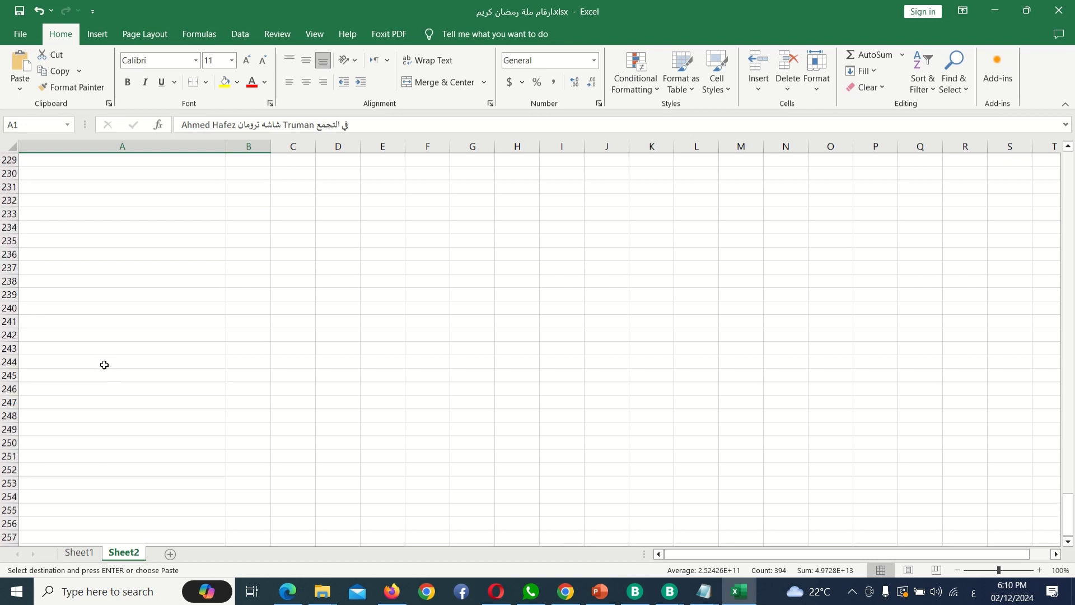
{"action": "key", "text": "ctrl+v"}
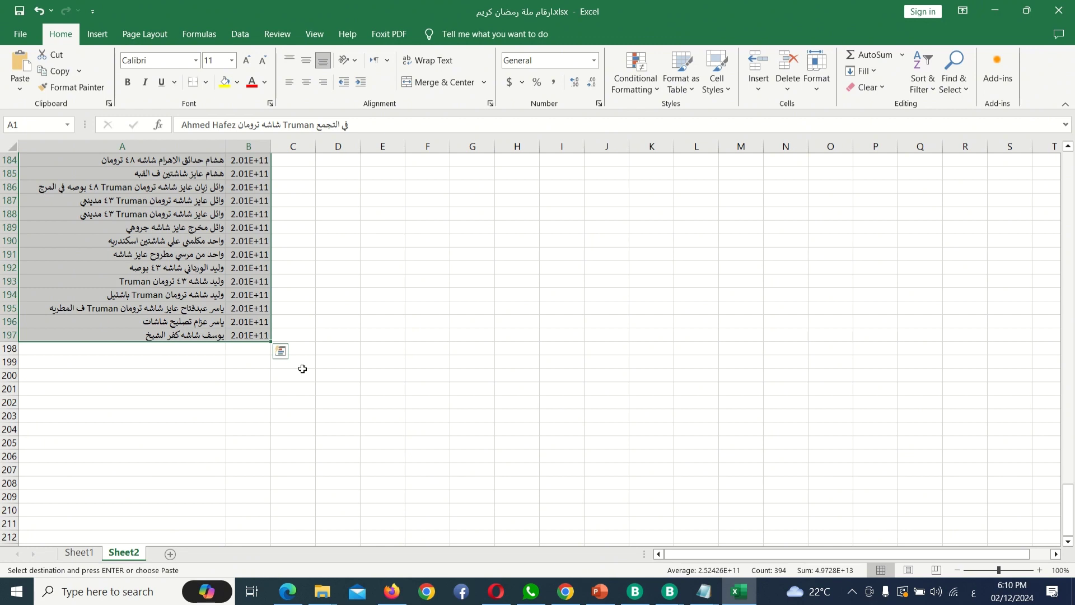
- Show all contacts in Sheet1 again by selecting every value in the name column's filter
{"action": "left_click", "coordinate": [76, 554]}
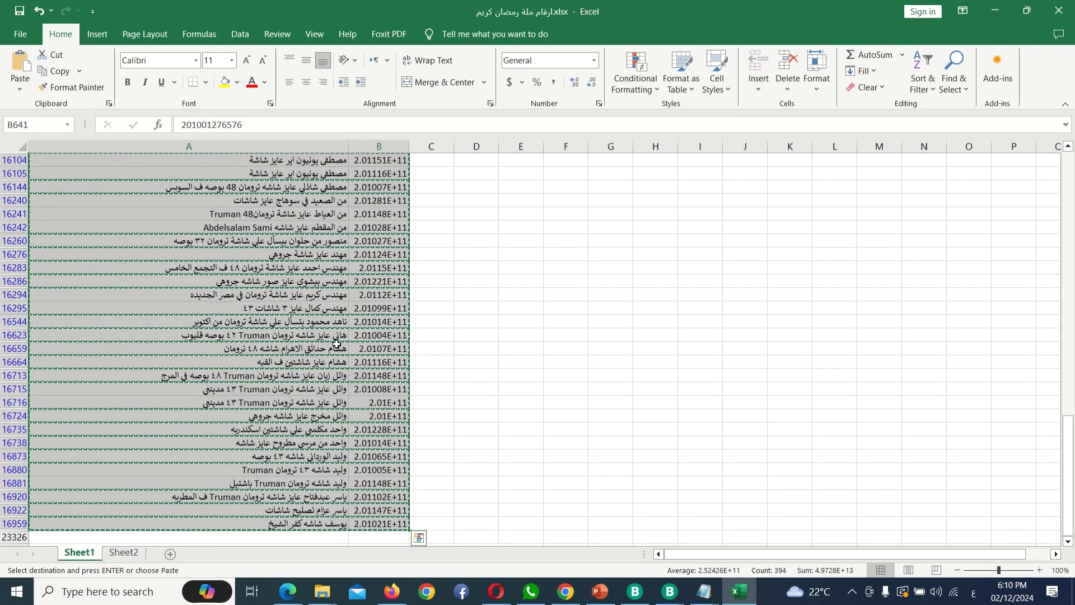
{"action": "scroll", "coordinate": [337, 343], "scroll_direction": "up", "scroll_amount": 20}
{"action": "scroll", "coordinate": [336, 343], "scroll_direction": "up", "scroll_amount": 20}
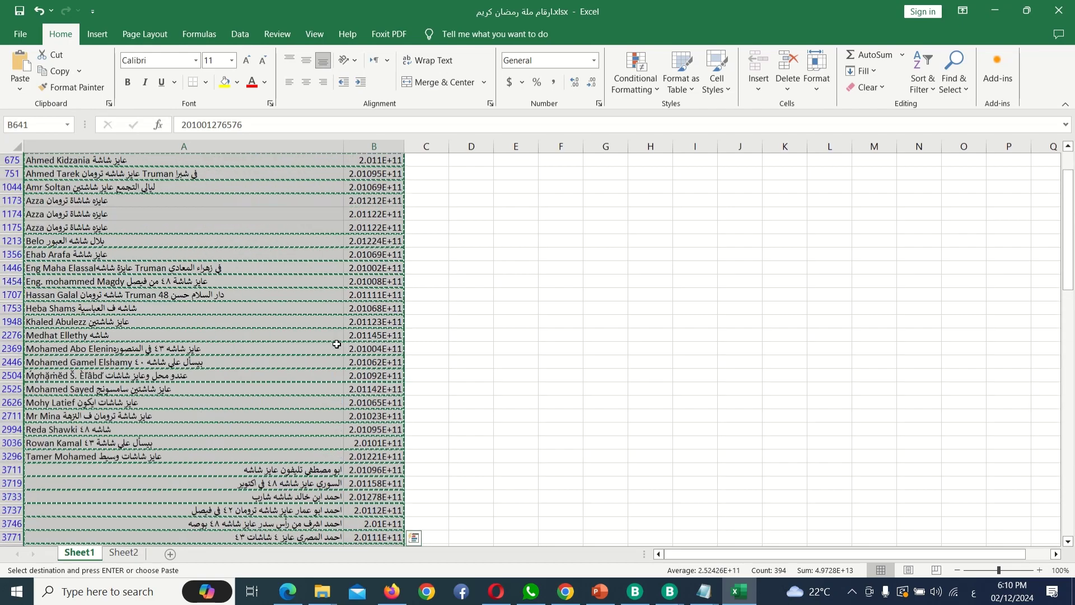
{"action": "scroll", "coordinate": [336, 344], "scroll_direction": "up", "scroll_amount": 3}
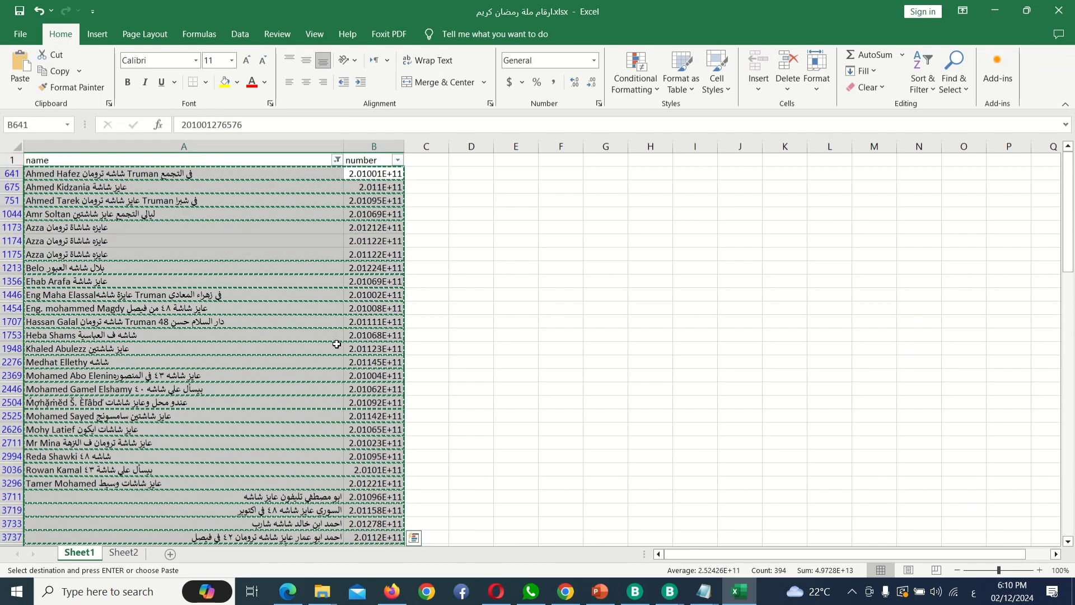
{"action": "left_click", "coordinate": [338, 161]}
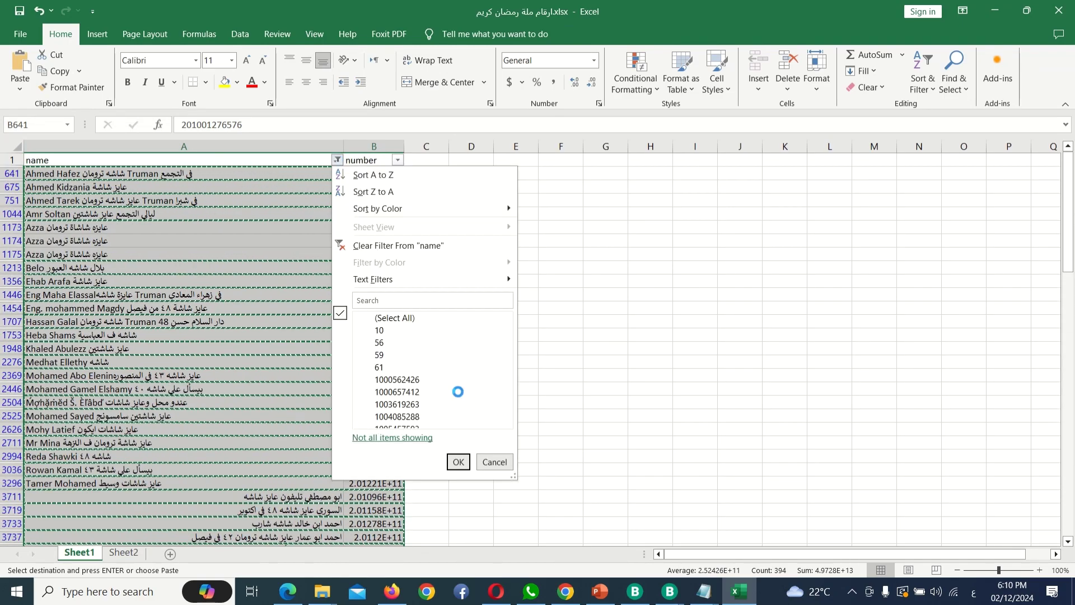
{"action": "left_click", "coordinate": [369, 318]}
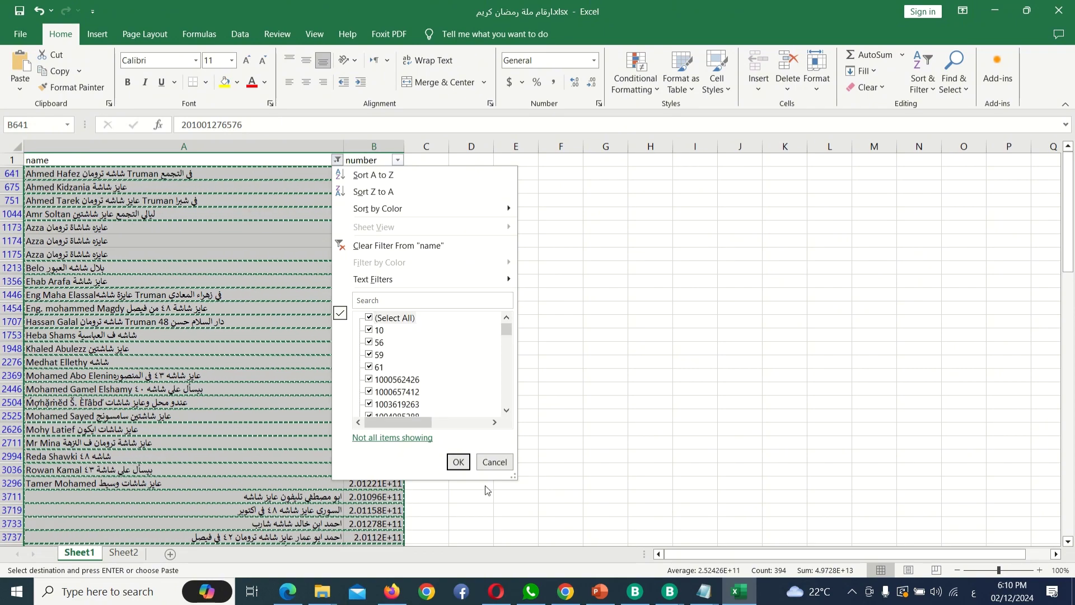
{"action": "left_click", "coordinate": [458, 462]}
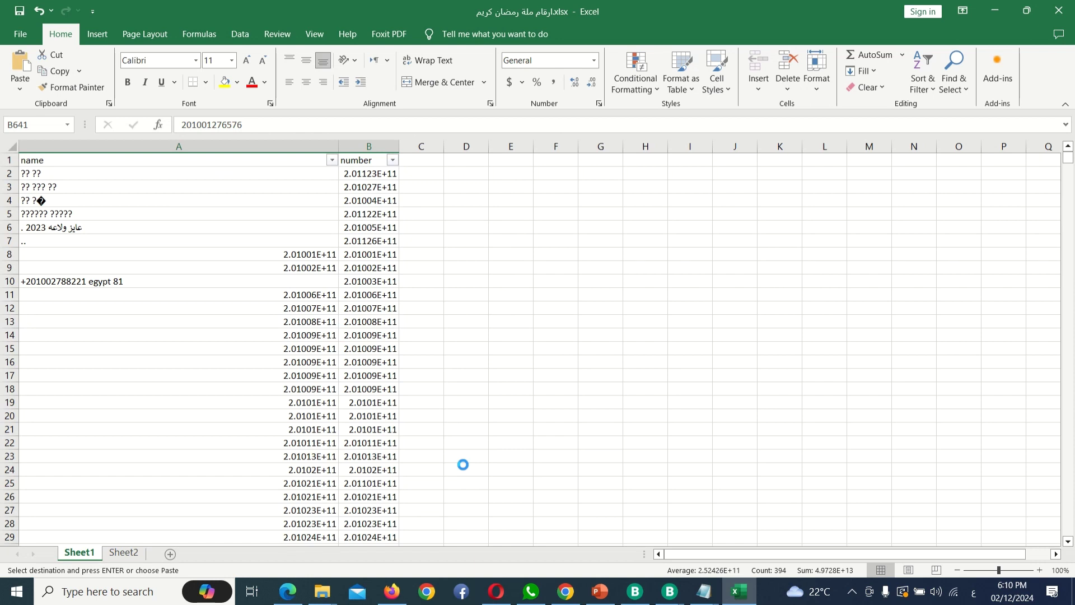
{"action": "left_click", "coordinate": [393, 161]}
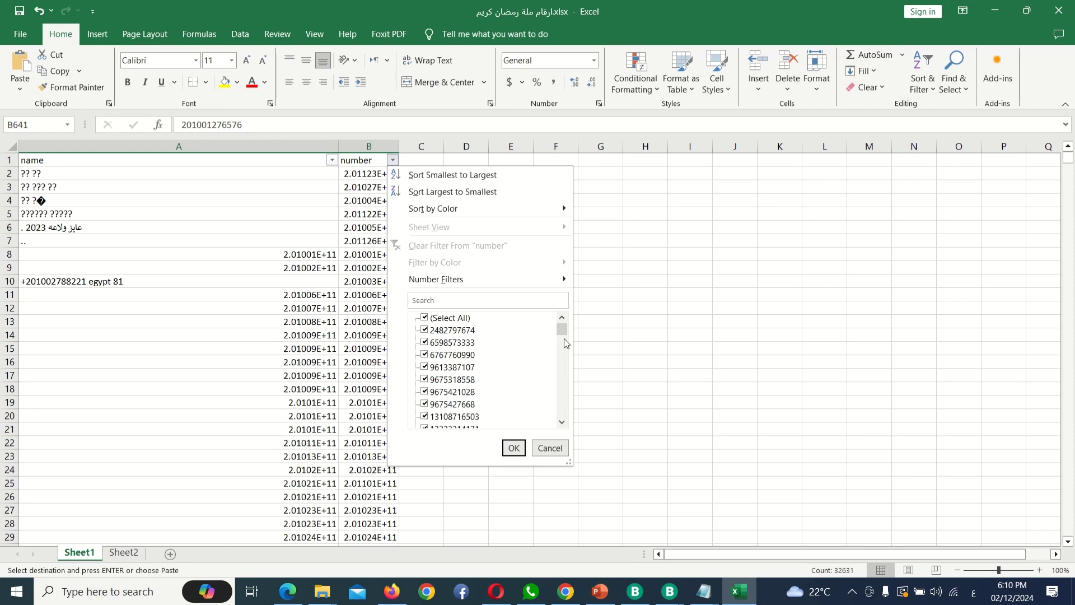
{"action": "left_click_drag", "start_coordinate": [564, 329], "coordinate": [559, 280]}
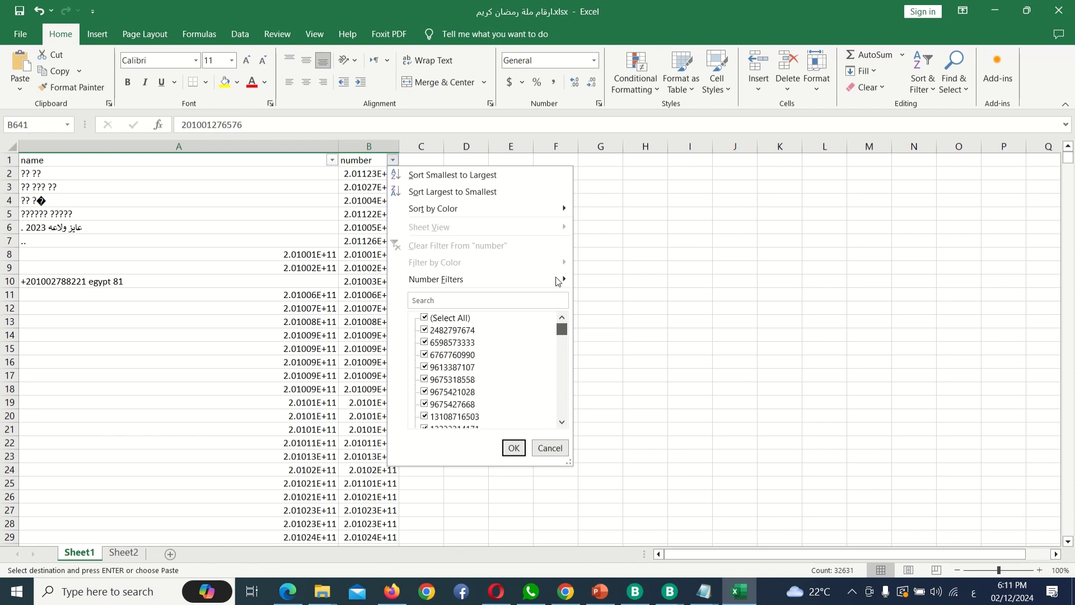
{"action": "left_click", "coordinate": [549, 448]}
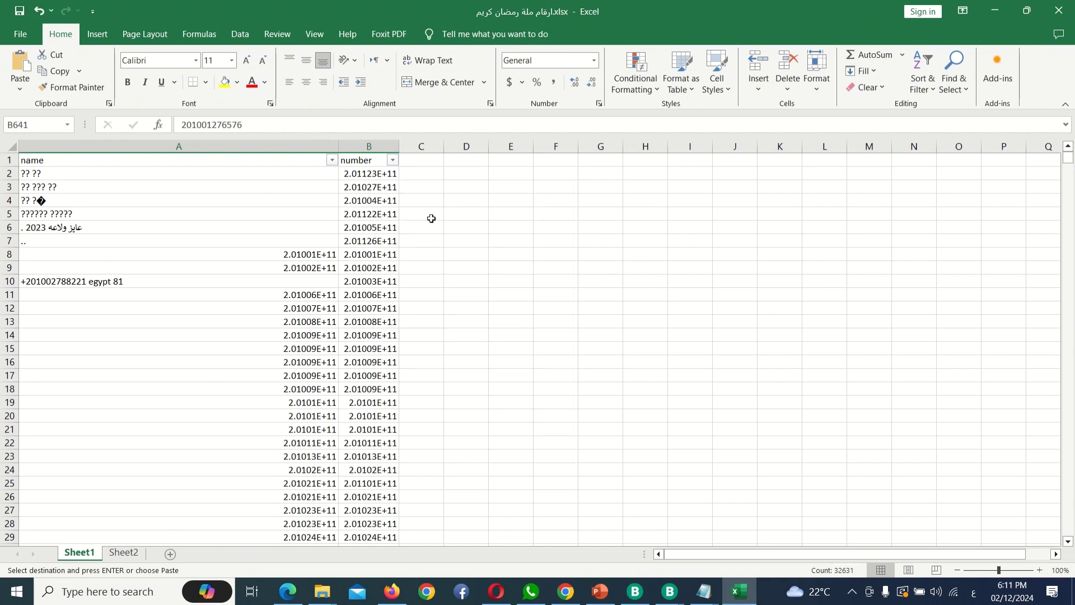
- Search the name column's filter values for "لا", "bl" and "bla", and leave the filter without applying it
{"action": "left_click", "coordinate": [332, 161]}
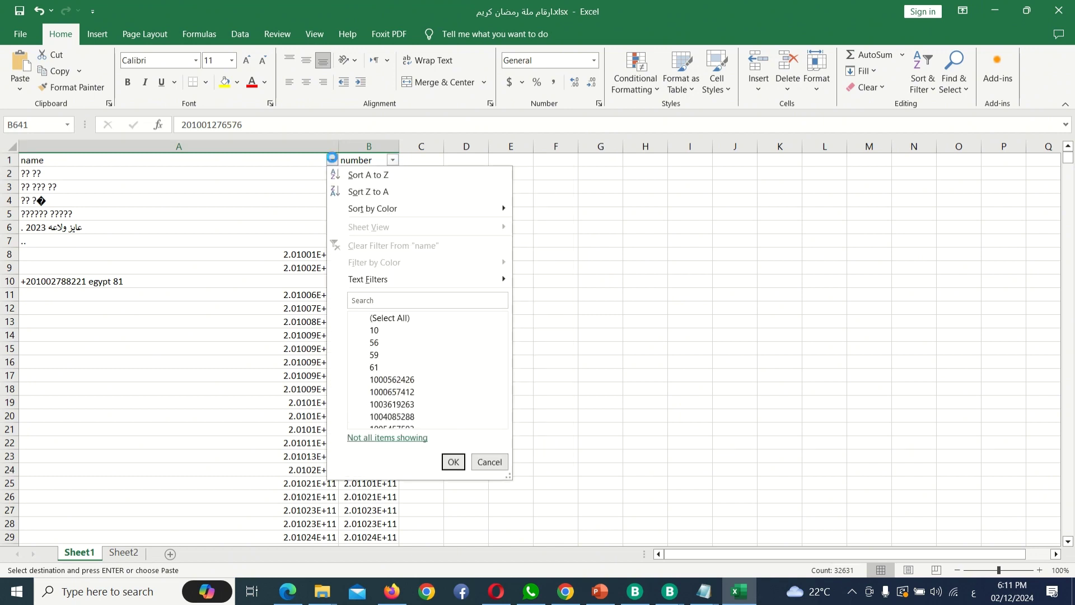
{"action": "mouse_move", "coordinate": [503, 328]}
{"action": "left_mouse_down"}
{"action": "mouse_move", "coordinate": [508, 418]}
{"action": "mouse_move", "coordinate": [502, 338]}
{"action": "left_mouse_up"}
{"action": "left_click", "coordinate": [457, 303]}
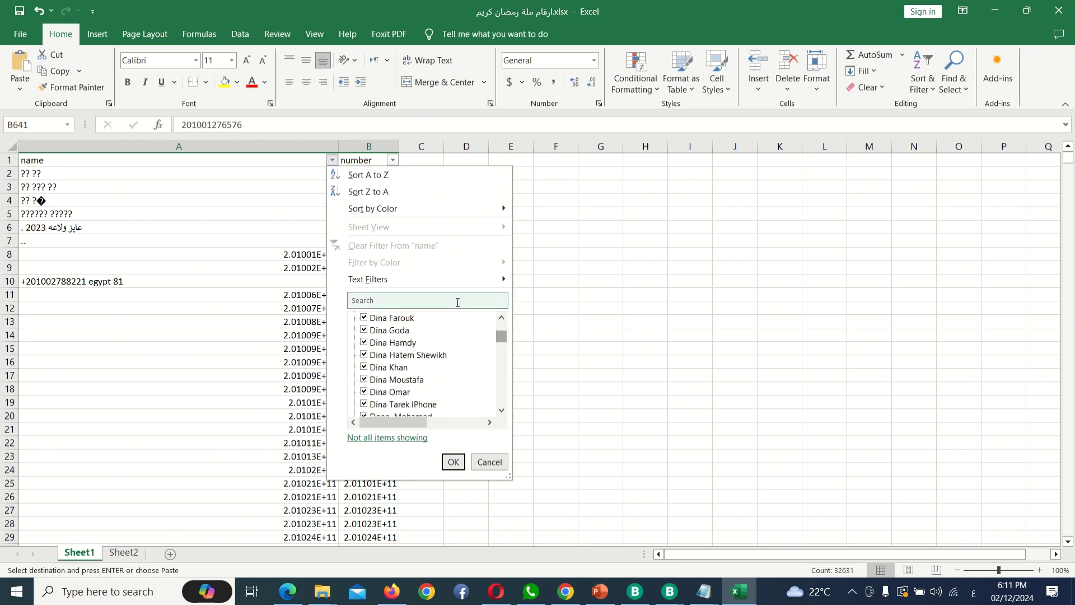
{"action": "type", "text": "لا"}
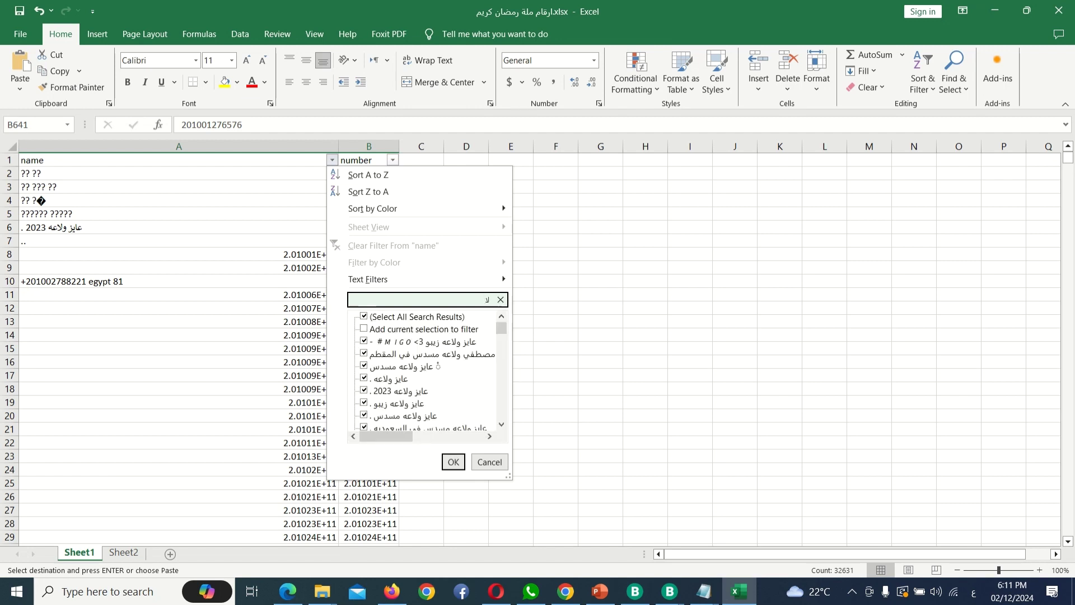
{"action": "key", "text": "BackSpace"}
{"action": "key", "text": "BackSpace"}
{"action": "key", "text": "alt+shift"}
{"action": "type", "text": "bl"}
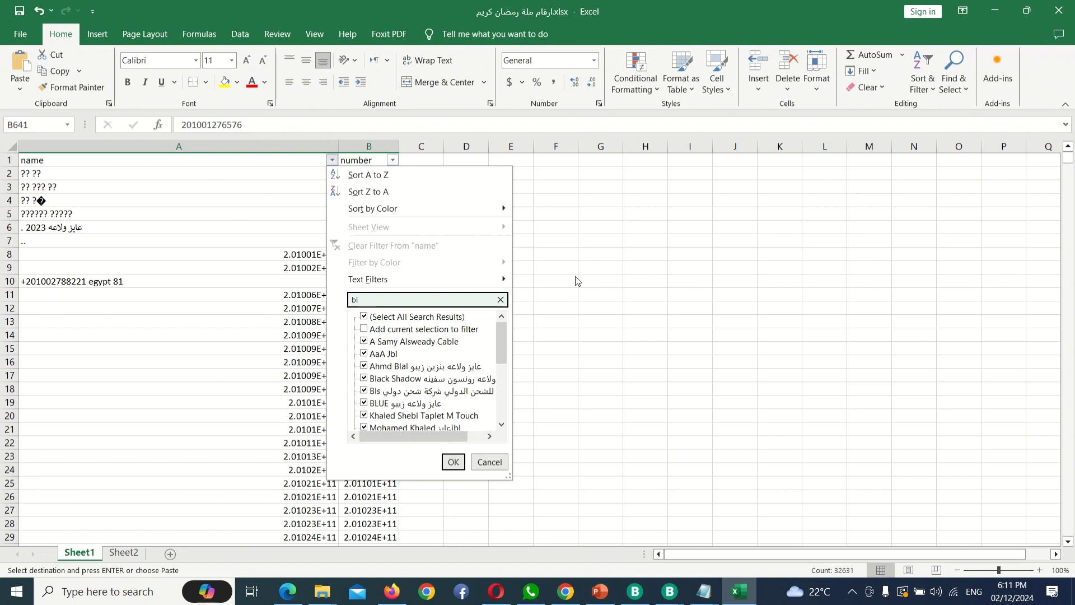
{"action": "type", "text": "a"}
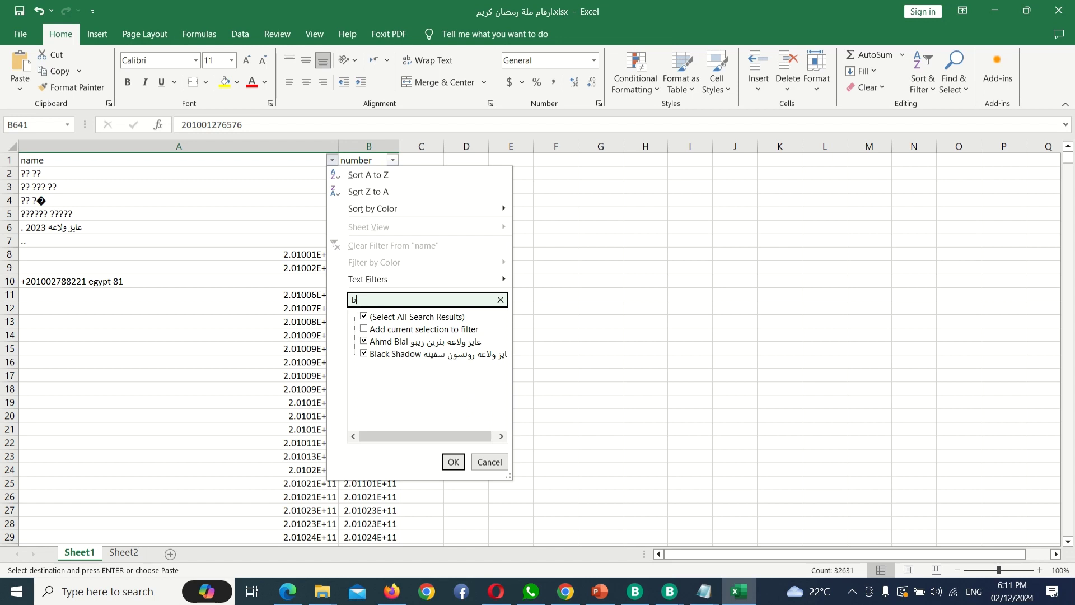
{"action": "left_click", "coordinate": [490, 461]}
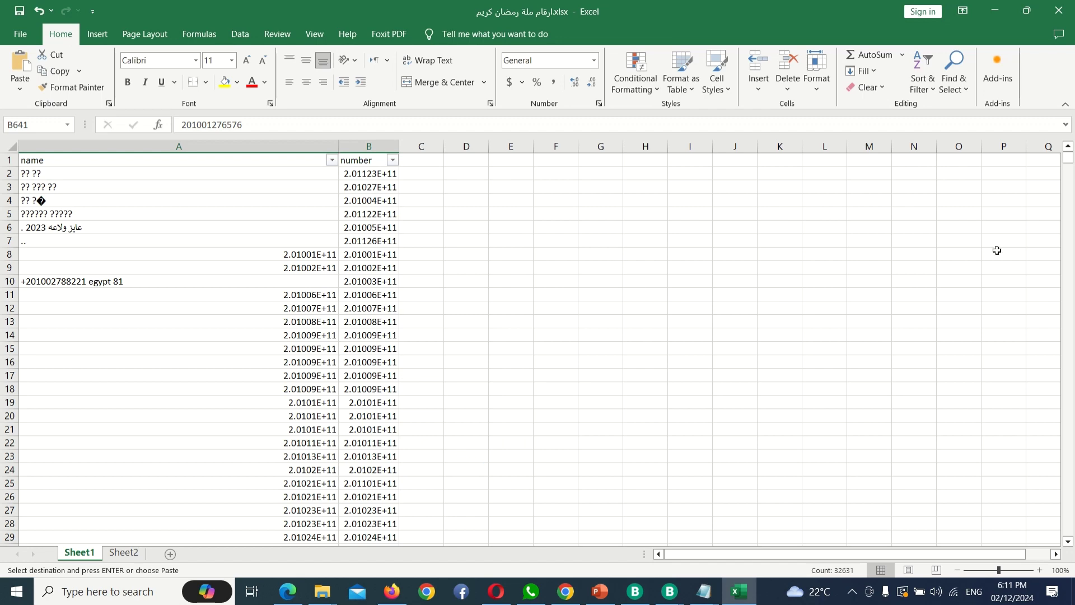
- Delete the entire rows 16976 to 23703 in Sheet1, covering the contacts named N/A and the empty rows below them
{"action": "left_click_drag", "start_coordinate": [1068, 156], "coordinate": [1072, 428]}
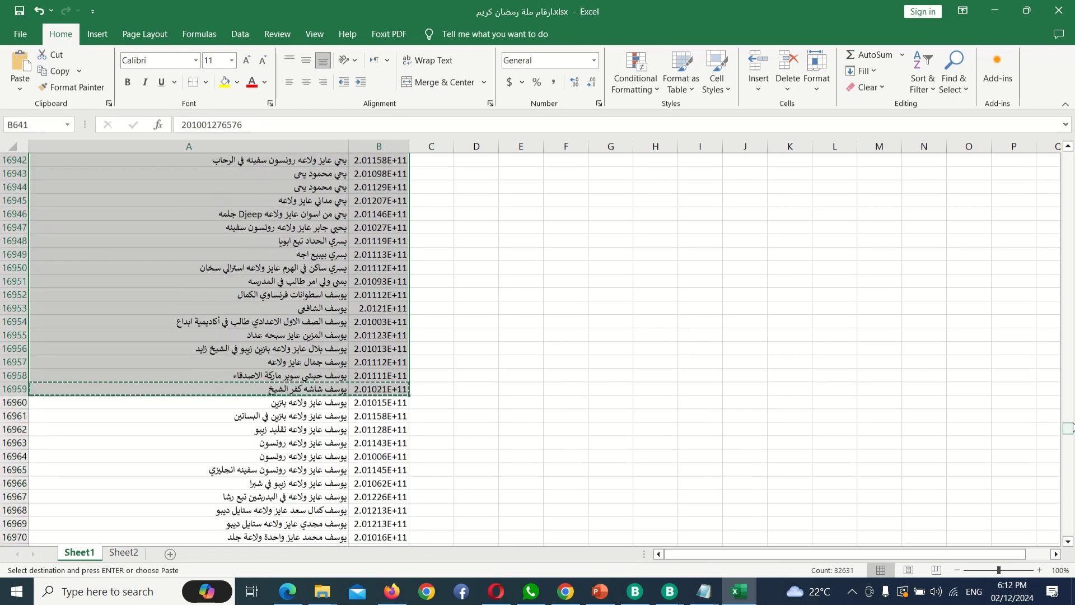
{"action": "scroll", "coordinate": [1072, 427], "scroll_direction": "down", "scroll_amount": 3}
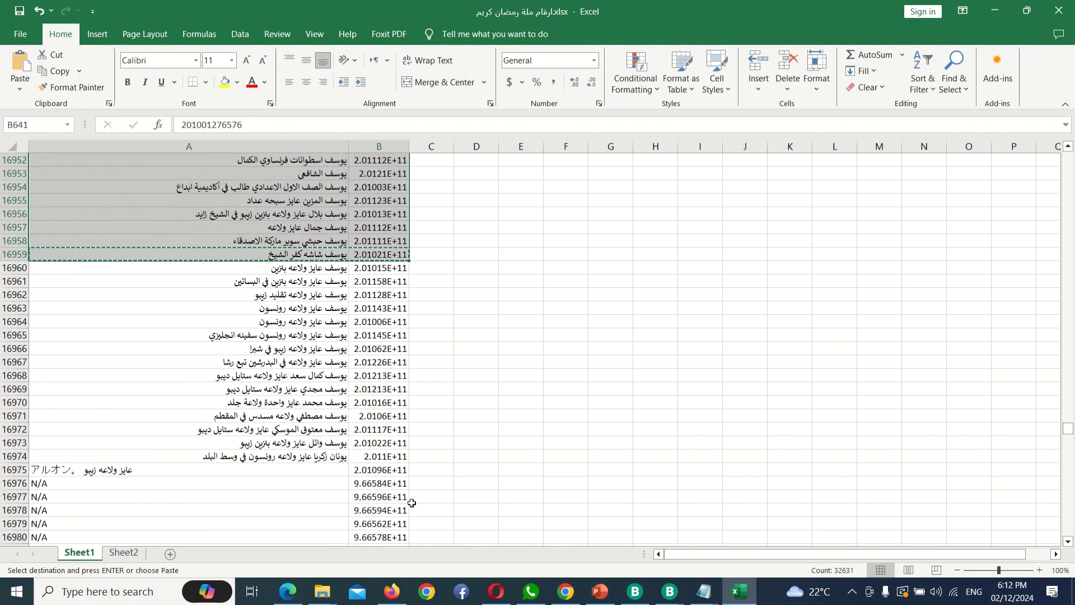
{"action": "left_click_drag", "start_coordinate": [396, 483], "coordinate": [192, 602]}
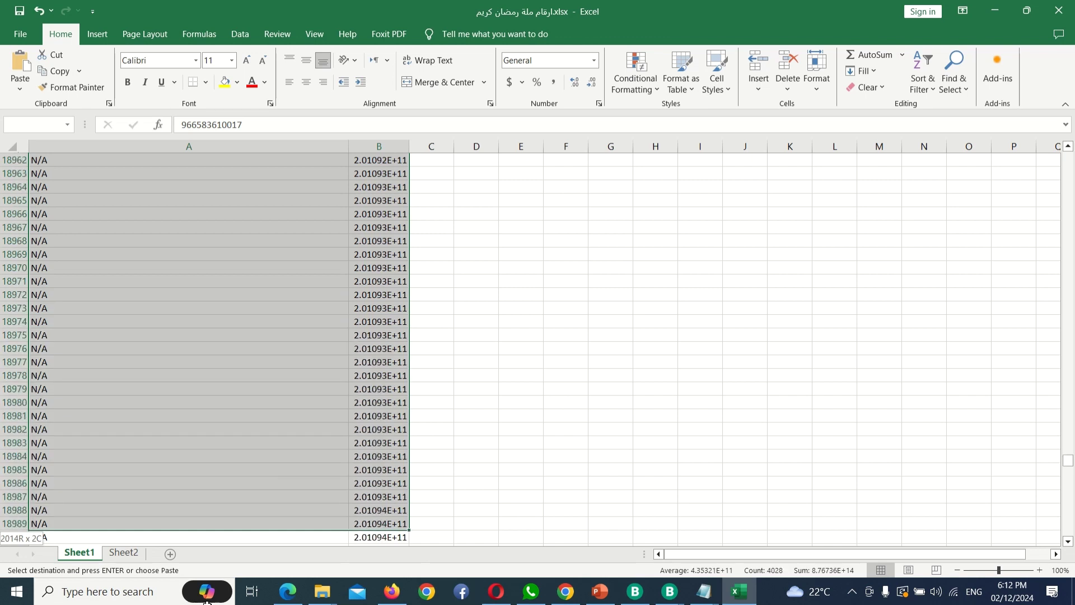
{"action": "mouse_move", "coordinate": [220, 602]}
{"action": "left_mouse_down"}
{"action": "mouse_move", "coordinate": [262, 602]}
{"action": "mouse_move", "coordinate": [241, 602]}
{"action": "left_mouse_up"}
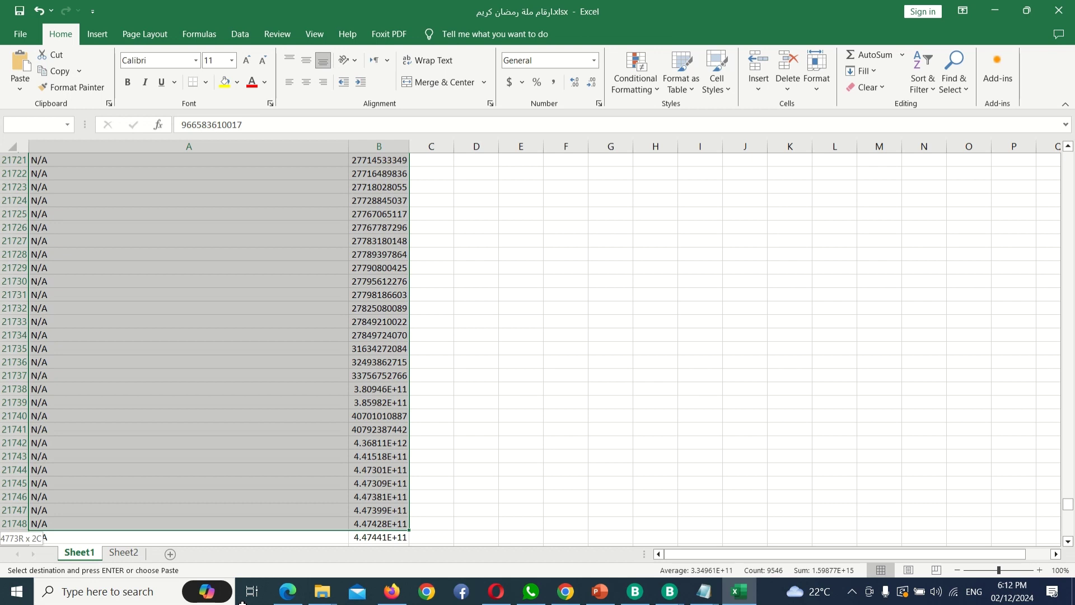
{"action": "left_click_drag", "start_coordinate": [232, 603], "coordinate": [250, 594]}
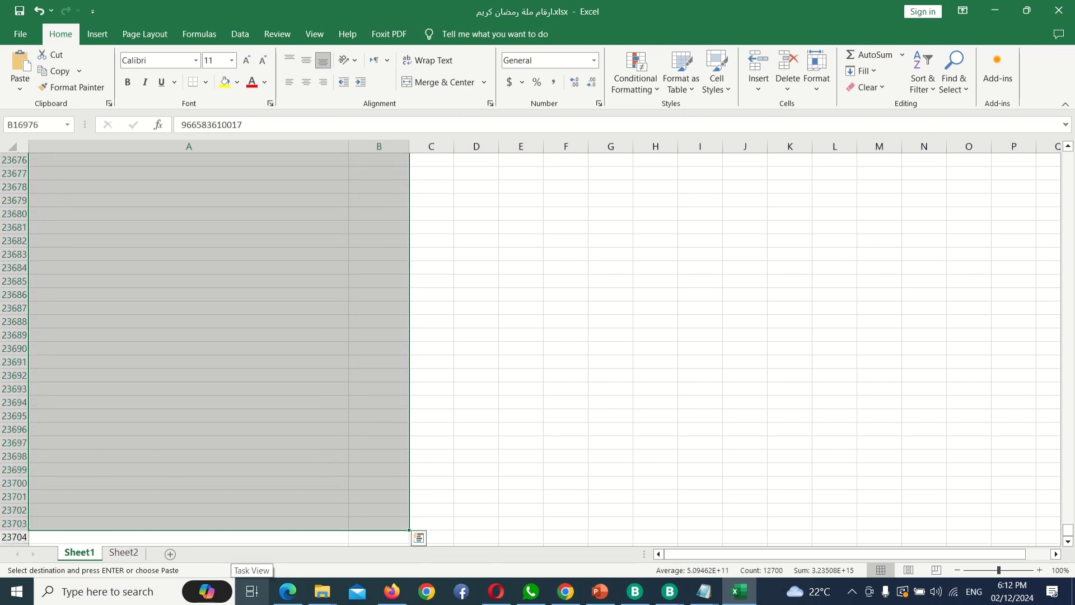
{"action": "right_click", "coordinate": [149, 396]}
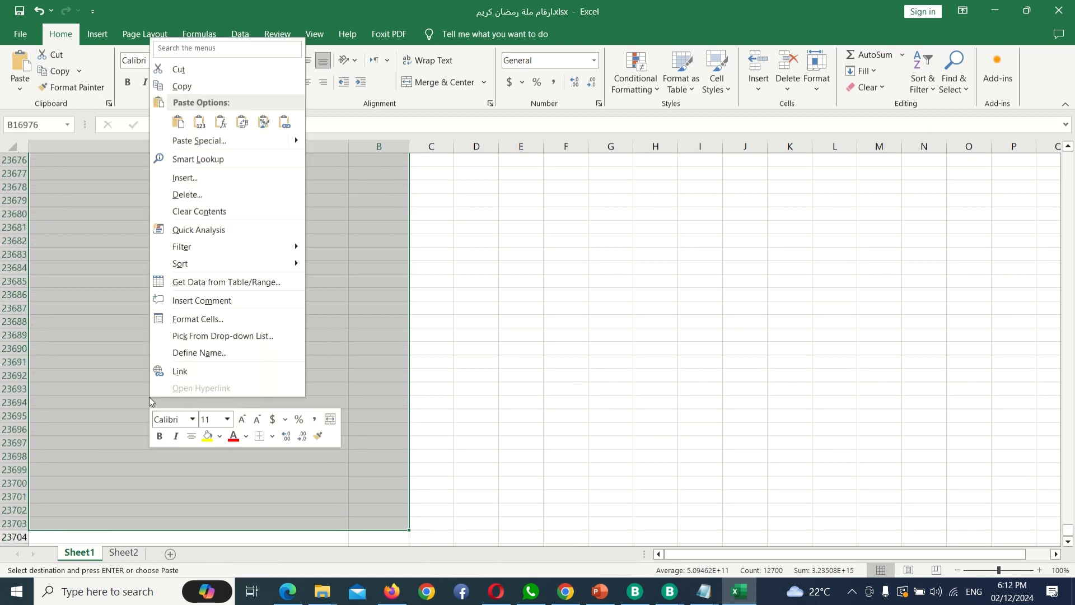
{"action": "left_click", "coordinate": [303, 195]}
{"action": "left_click", "coordinate": [286, 225]}
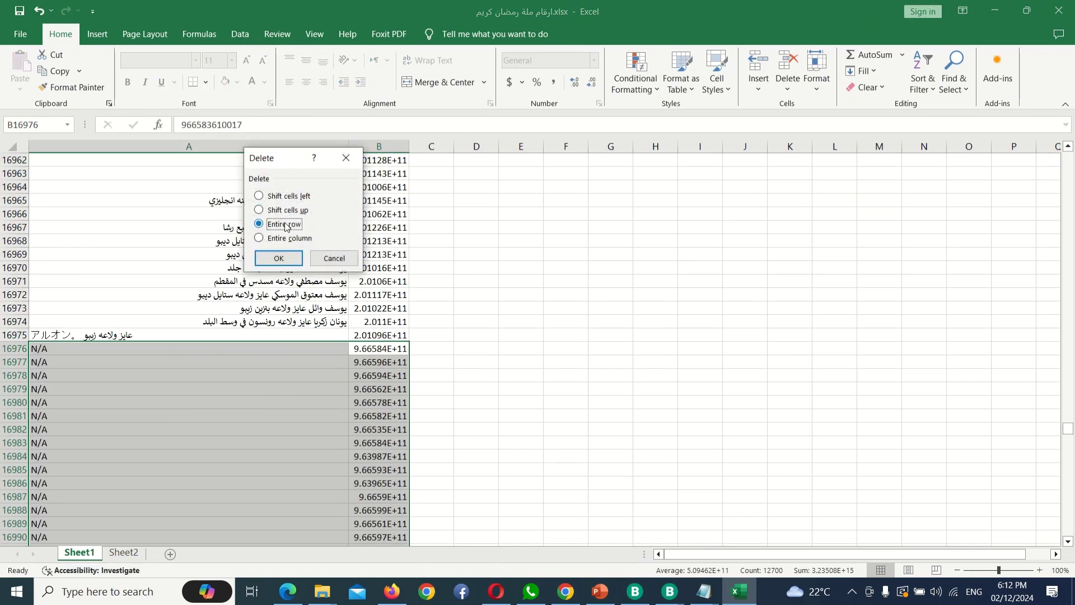
{"action": "left_click", "coordinate": [288, 258]}
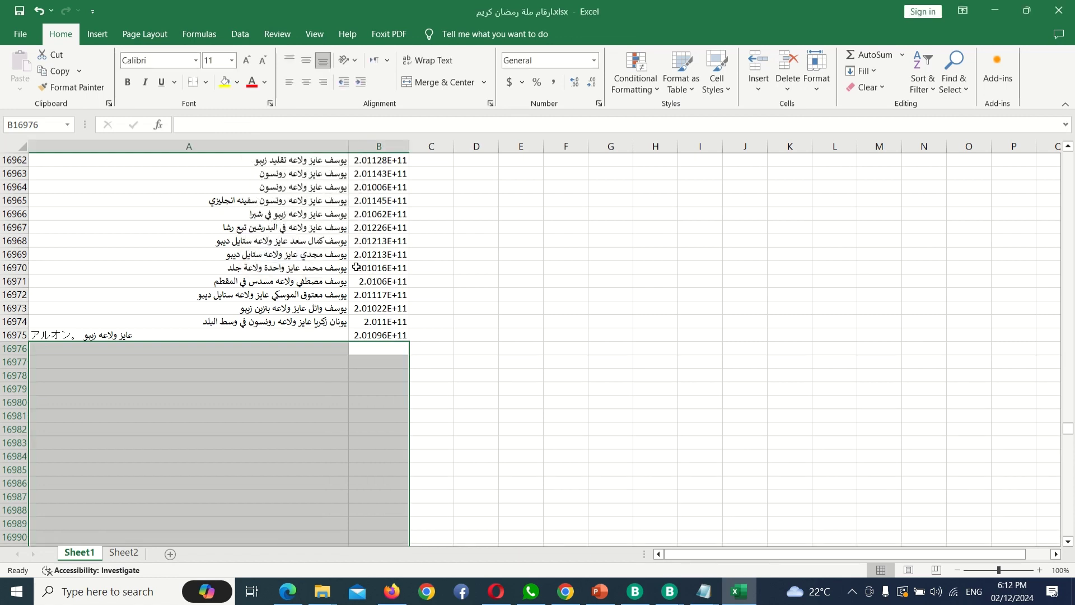
- Look through the Sheet1 contacts upward from the last filled row for blocks of unwanted bulk number entries
{"action": "scroll", "coordinate": [356, 267], "scroll_direction": "up", "scroll_amount": 9}
{"action": "scroll", "coordinate": [356, 267], "scroll_direction": "up", "scroll_amount": 20}
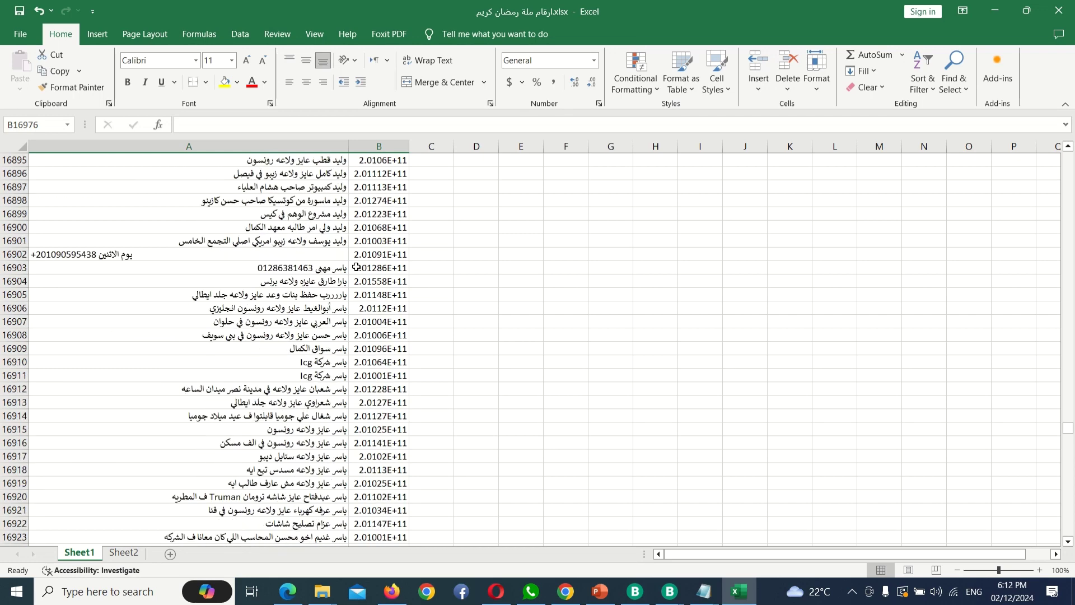
{"action": "scroll", "coordinate": [356, 267], "scroll_direction": "up", "scroll_amount": 20}
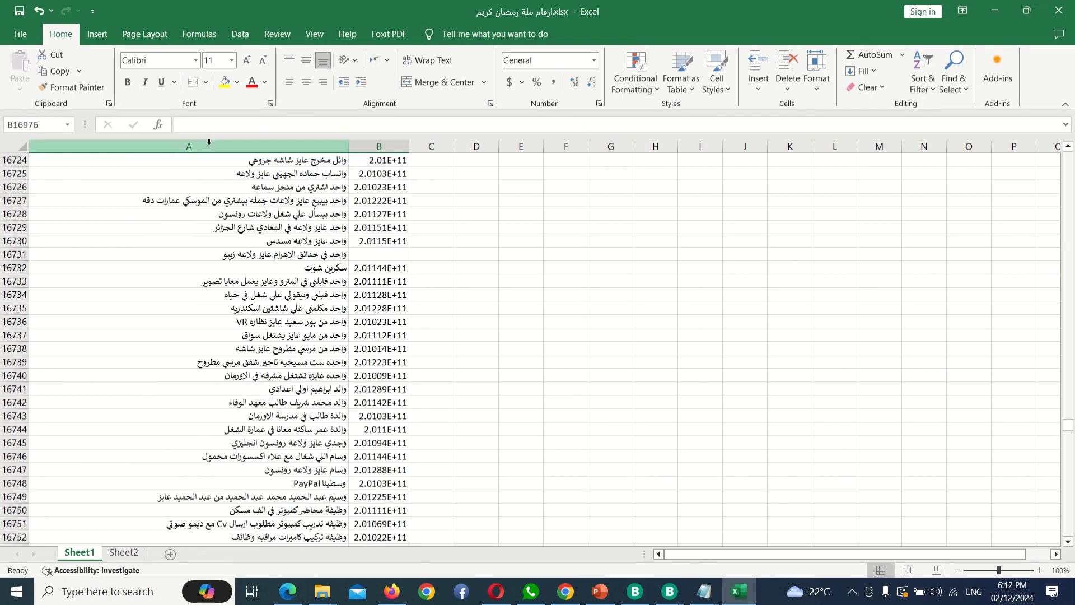
{"action": "scroll", "coordinate": [214, 212], "scroll_direction": "up", "scroll_amount": 1}
{"action": "scroll", "coordinate": [213, 212], "scroll_direction": "up", "scroll_amount": 20}
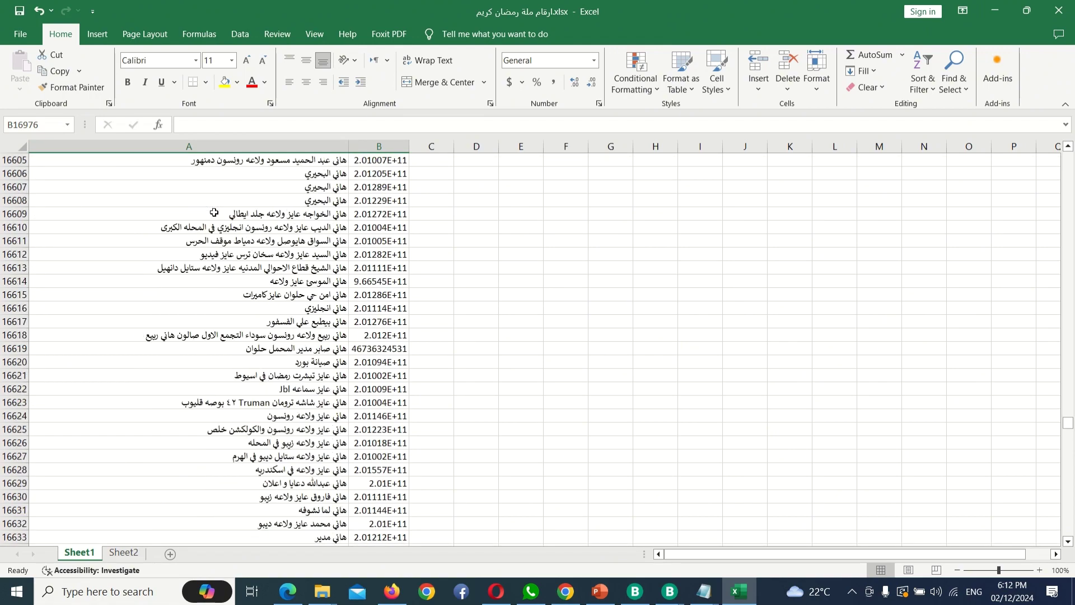
{"action": "scroll", "coordinate": [214, 214], "scroll_direction": "up", "scroll_amount": 20}
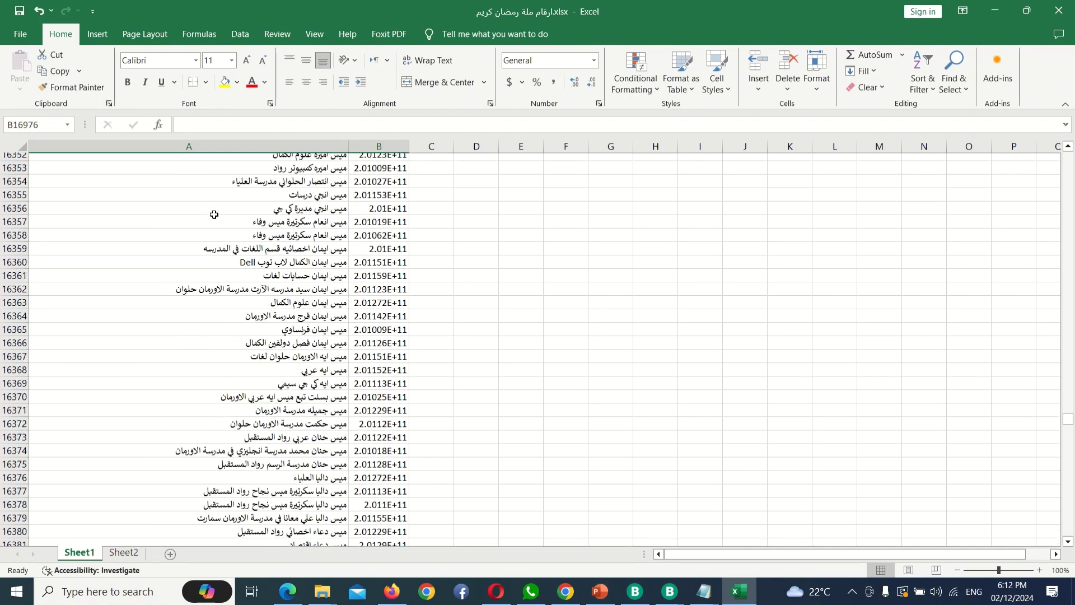
{"action": "scroll", "coordinate": [214, 215], "scroll_direction": "up", "scroll_amount": 20}
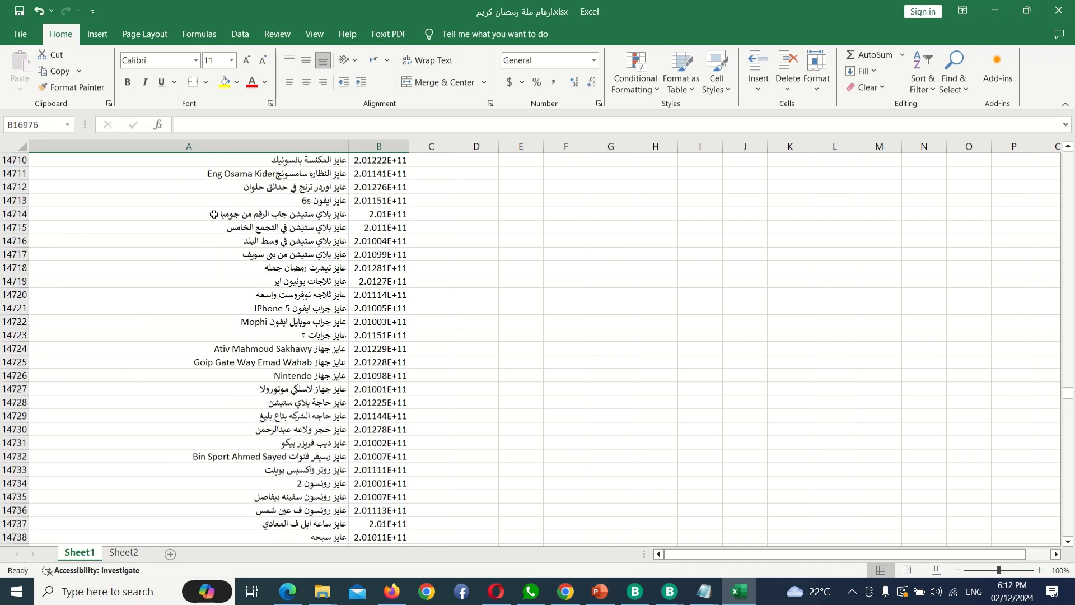
{"action": "scroll", "coordinate": [214, 216], "scroll_direction": "up", "scroll_amount": 20}
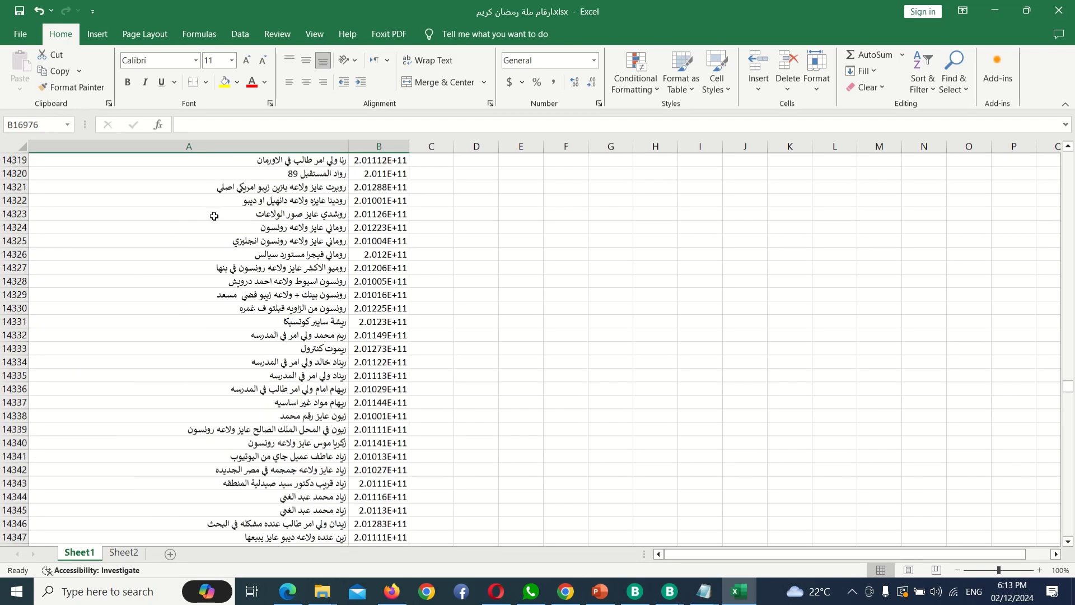
{"action": "scroll", "coordinate": [214, 217], "scroll_direction": "up", "scroll_amount": 20}
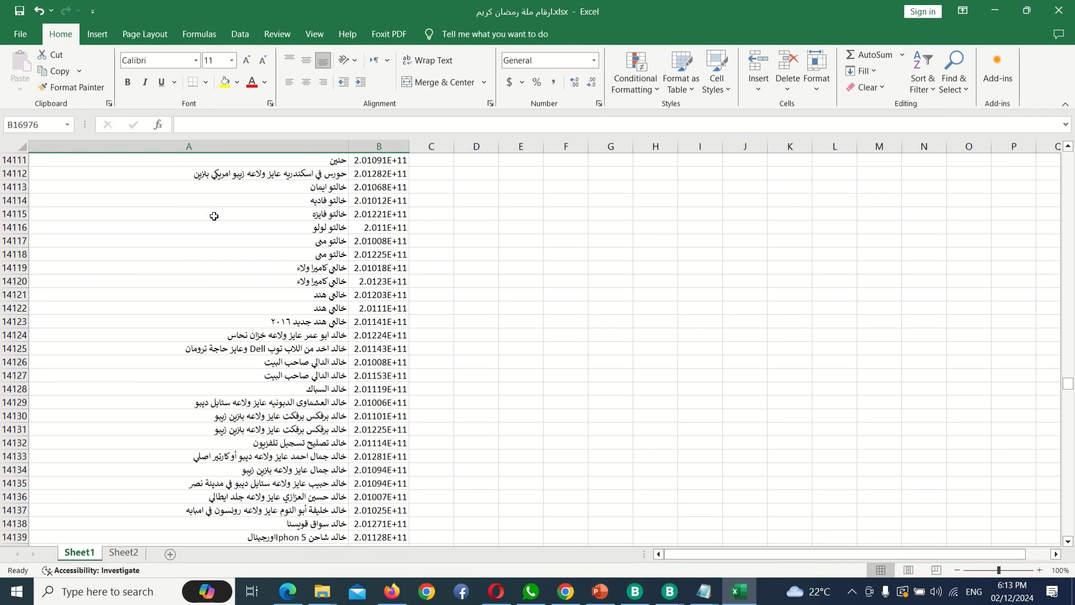
{"action": "scroll", "coordinate": [212, 238], "scroll_direction": "up", "scroll_amount": 20}
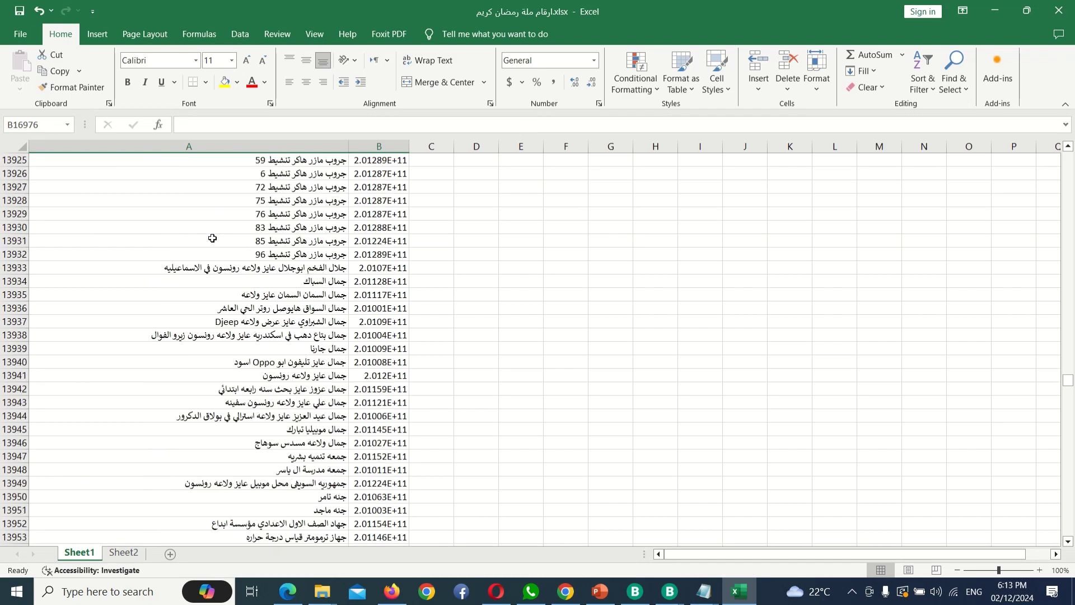
{"action": "scroll", "coordinate": [212, 238], "scroll_direction": "up", "scroll_amount": 17}
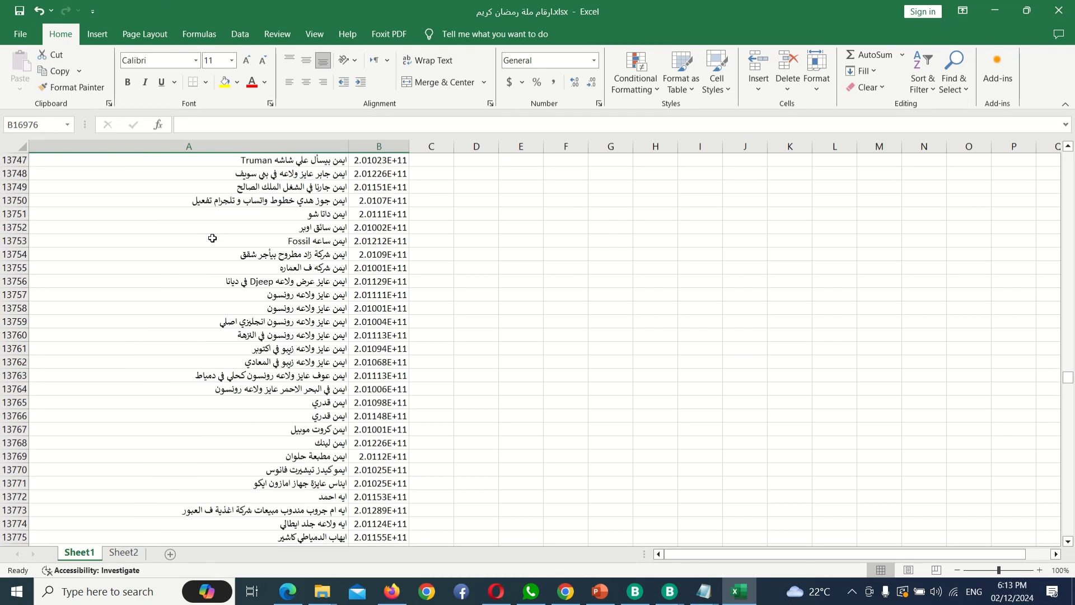
{"action": "scroll", "coordinate": [212, 238], "scroll_direction": "up", "scroll_amount": 20}
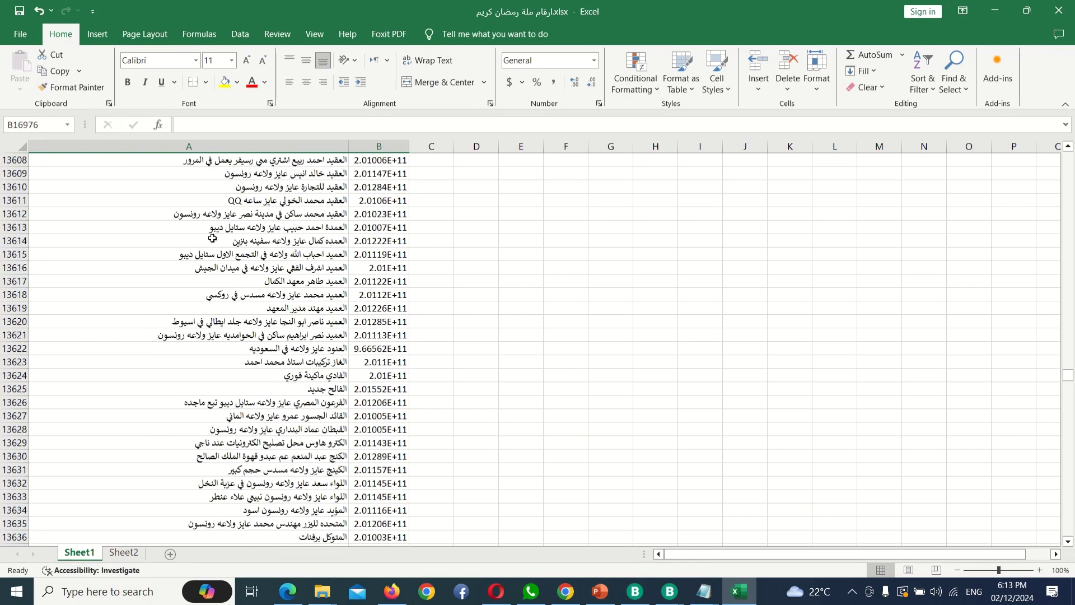
{"action": "scroll", "coordinate": [212, 237], "scroll_direction": "up", "scroll_amount": 20}
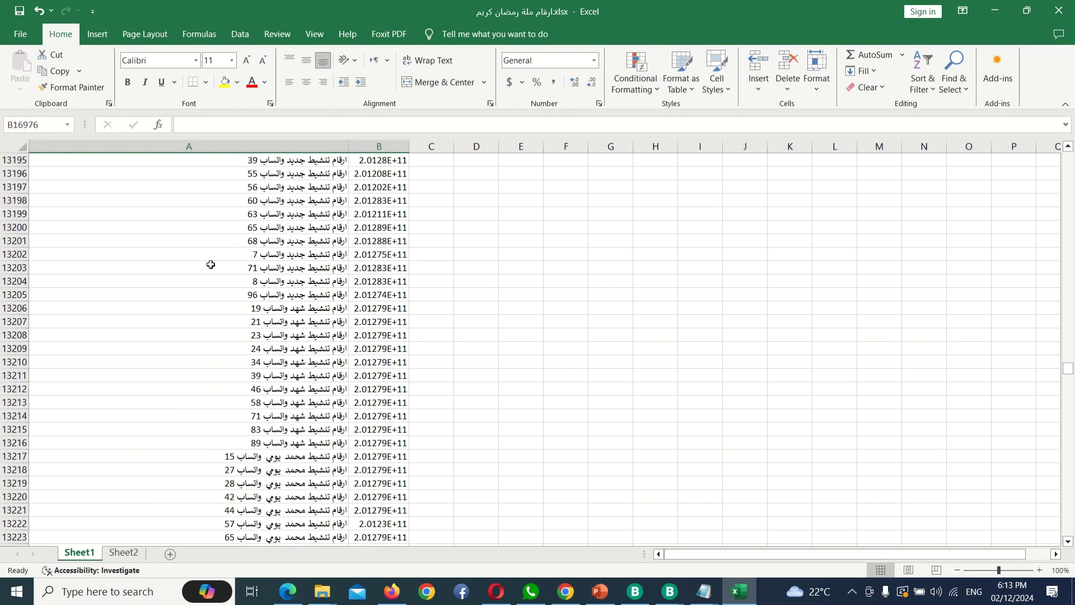
- Delete the entire rows 11246 to 13335 in Sheet1, covering numbered bulk entries such as "ارقام الكويت جامعي" and "ارقام تنشيط واتساب"
{"action": "scroll", "coordinate": [210, 264], "scroll_direction": "down", "scroll_amount": 18}
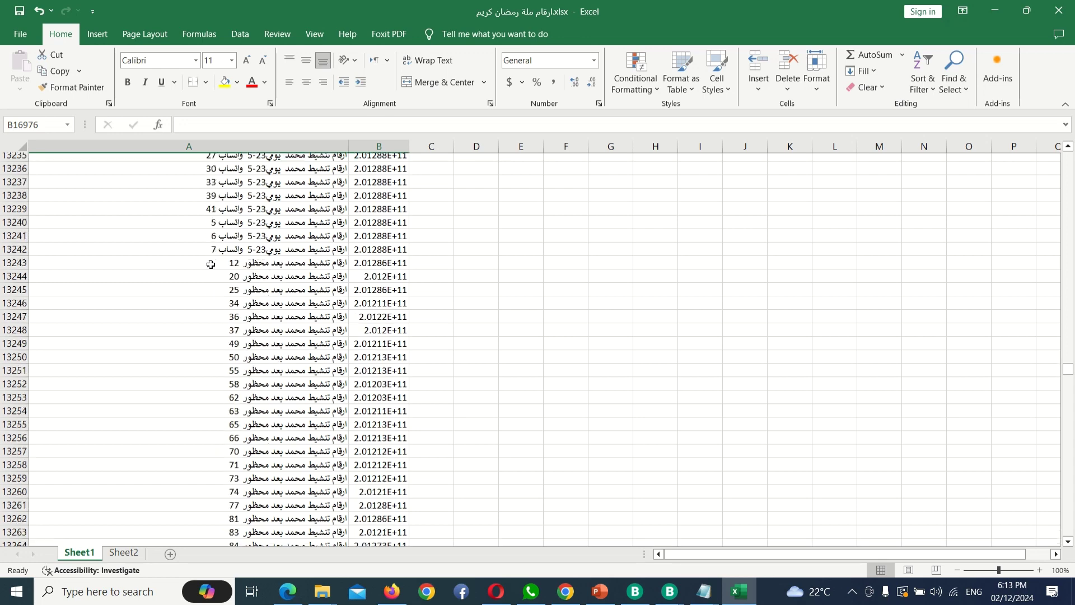
{"action": "scroll", "coordinate": [210, 264], "scroll_direction": "down", "scroll_amount": 2}
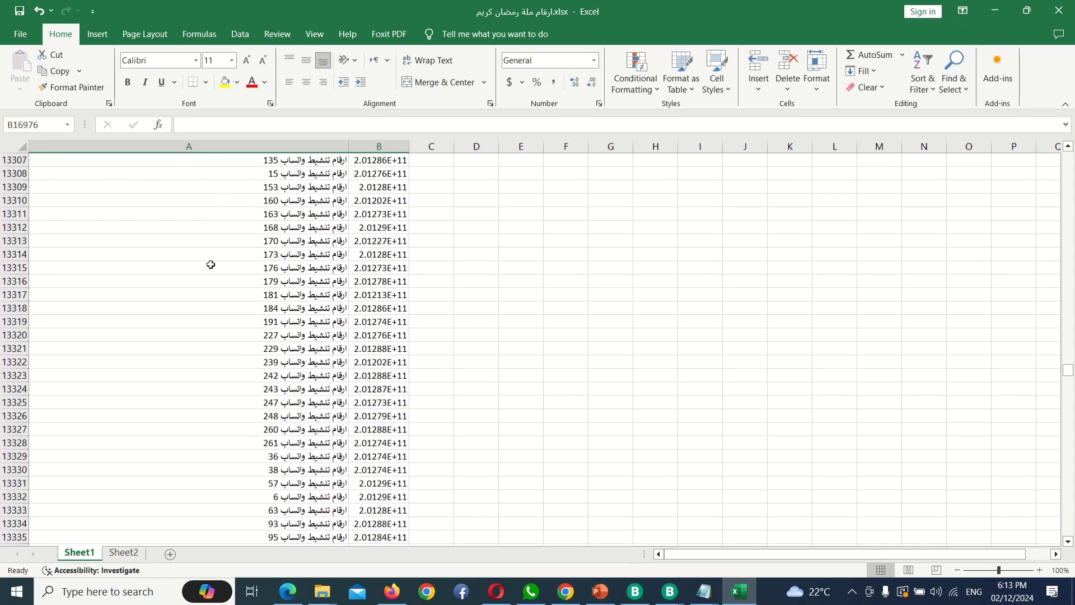
{"action": "scroll", "coordinate": [211, 264], "scroll_direction": "down", "scroll_amount": 1}
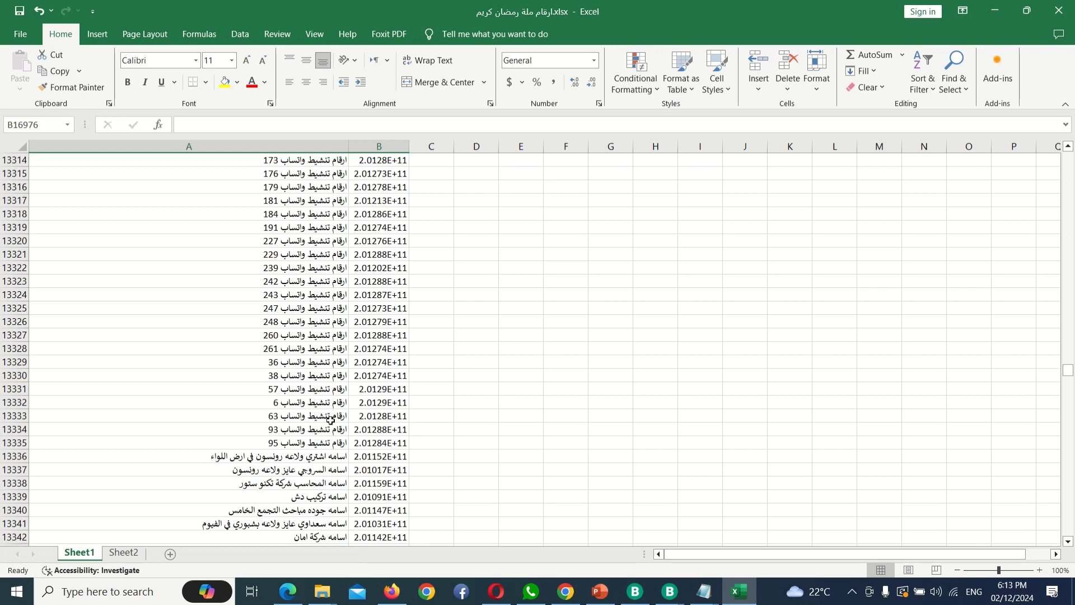
{"action": "left_click_drag", "start_coordinate": [327, 446], "coordinate": [401, 98]}
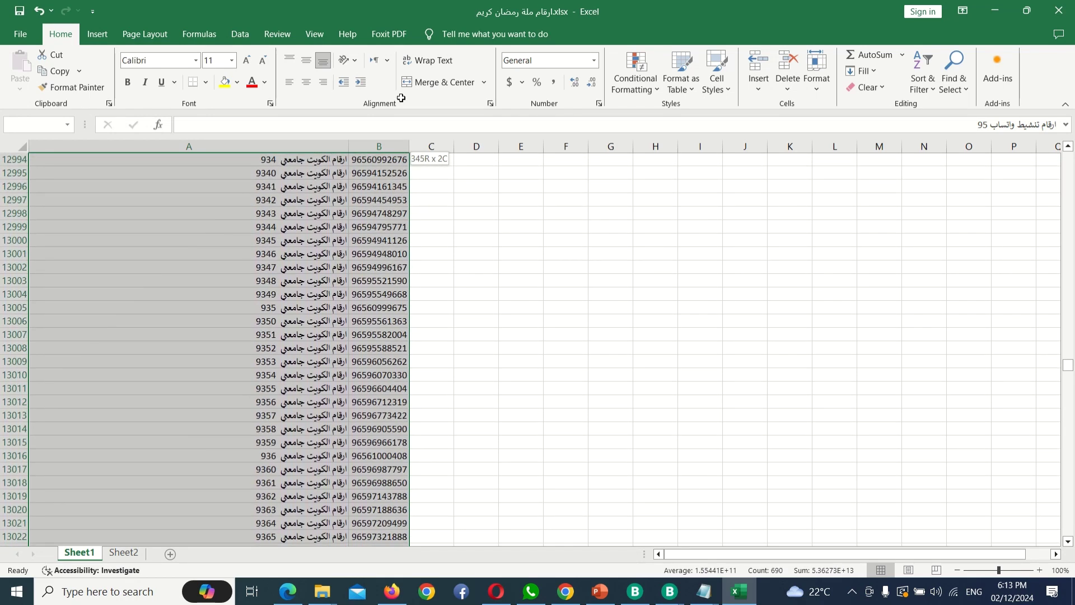
{"action": "left_click_drag", "start_coordinate": [401, 98], "coordinate": [400, 98]}
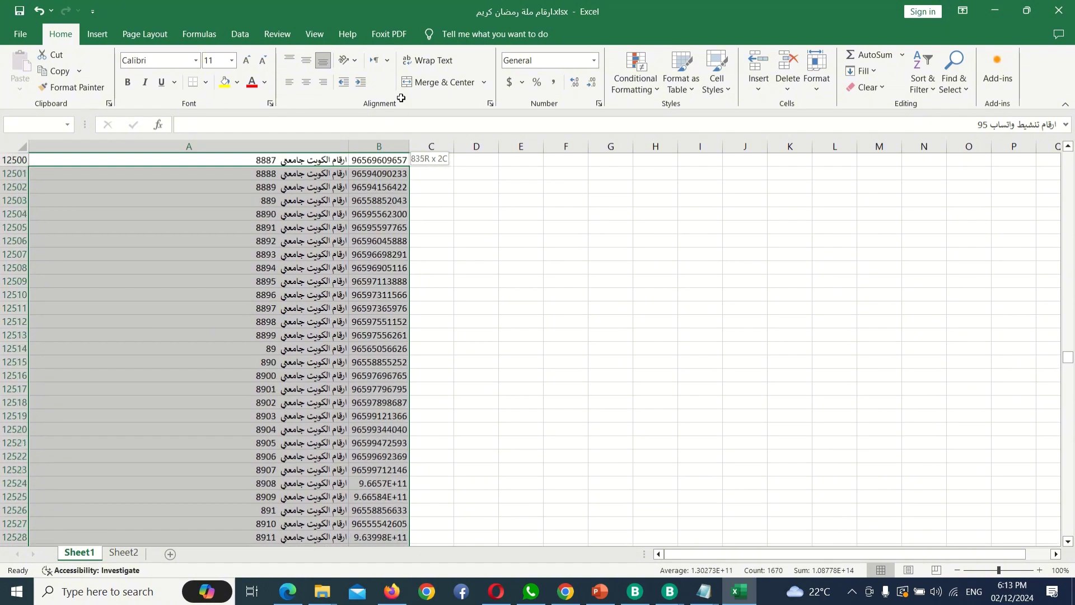
{"action": "left_click_drag", "start_coordinate": [401, 98], "coordinate": [402, 98]}
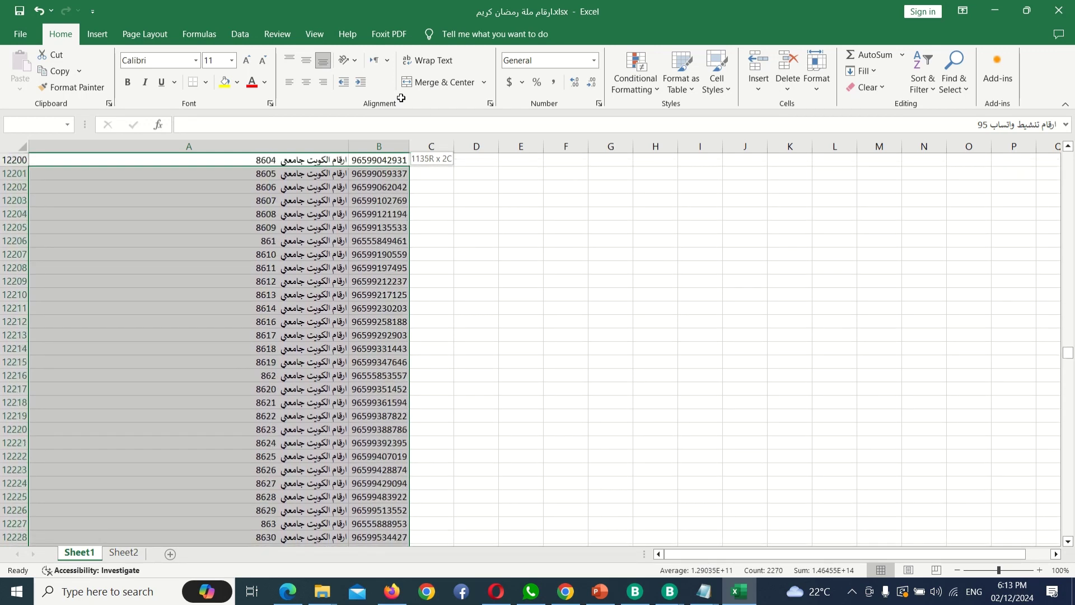
{"action": "left_click_drag", "start_coordinate": [401, 98], "coordinate": [403, 102]}
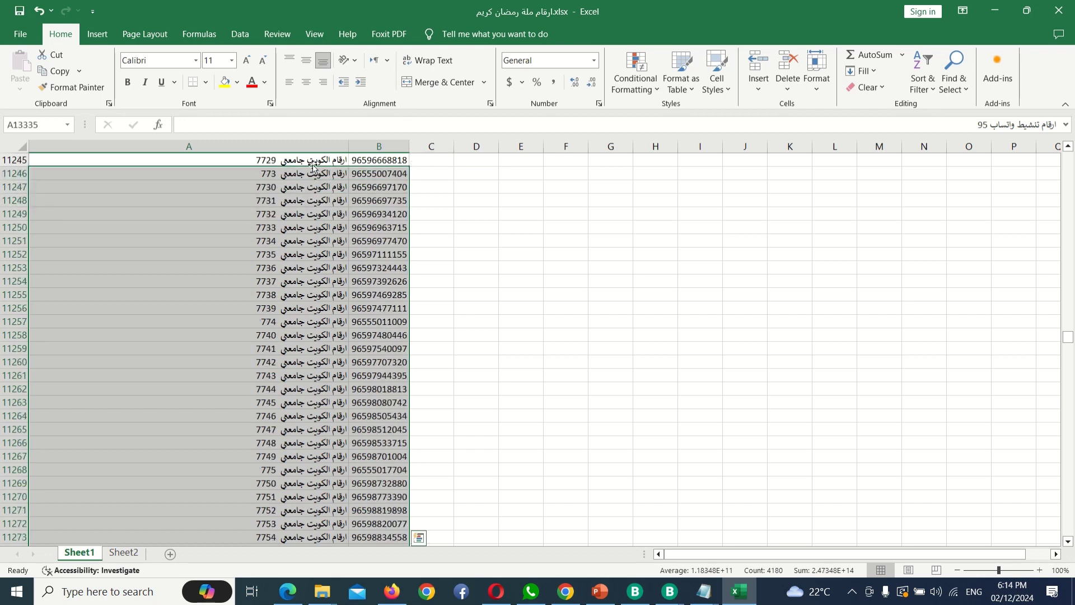
{"action": "right_click", "coordinate": [286, 189]}
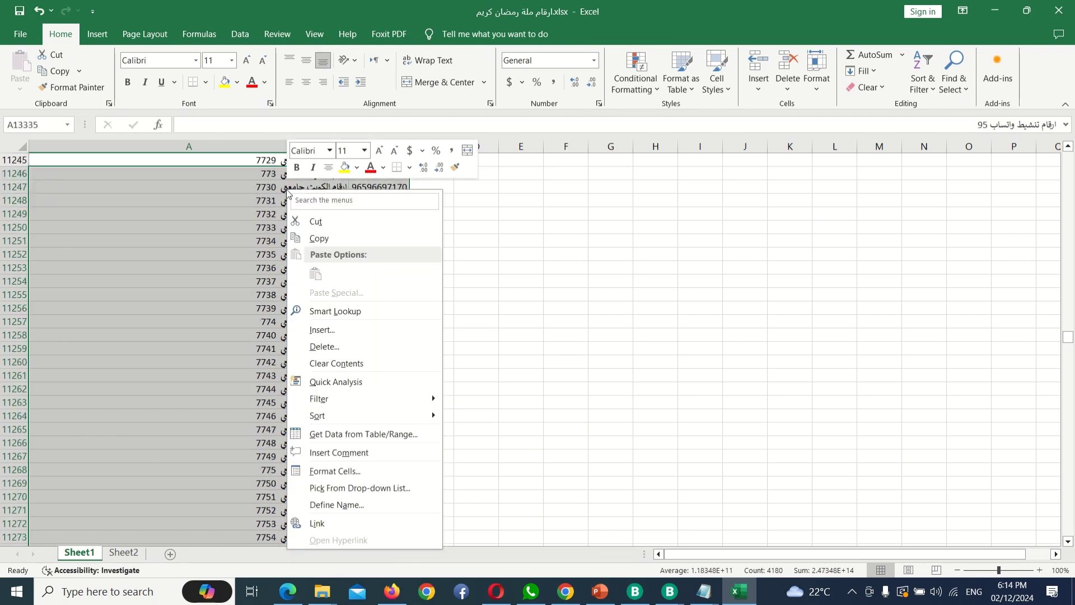
{"action": "left_click", "coordinate": [324, 347]}
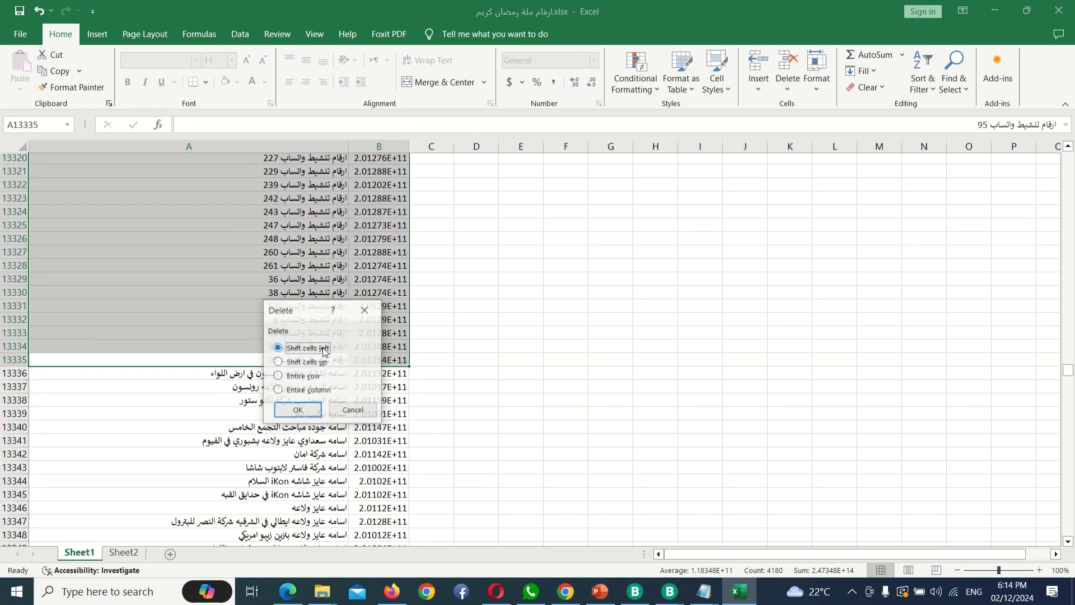
{"action": "left_click", "coordinate": [307, 377]}
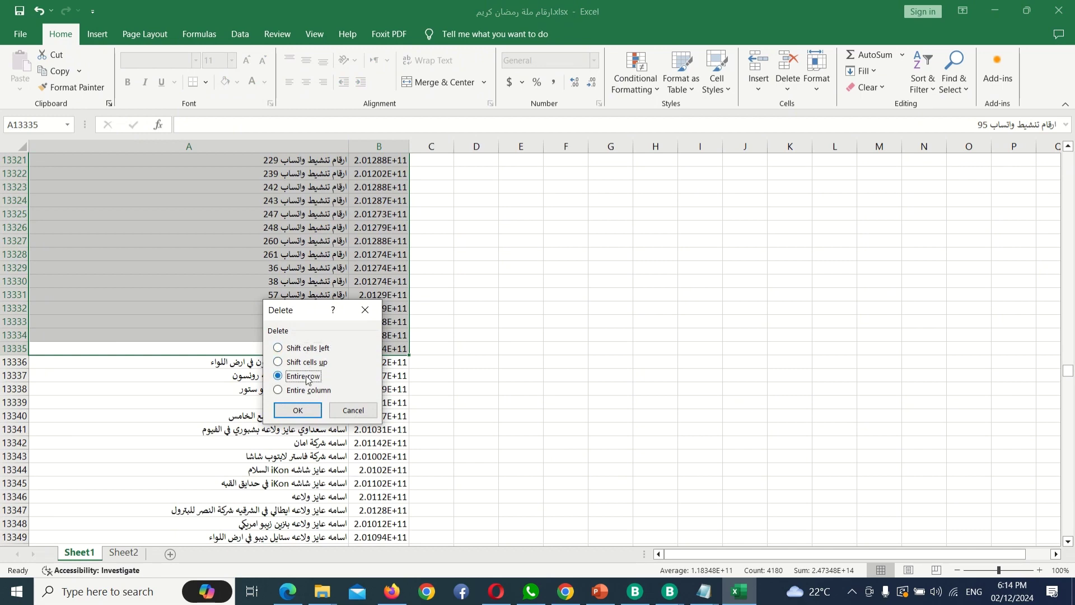
{"action": "left_click", "coordinate": [302, 410]}
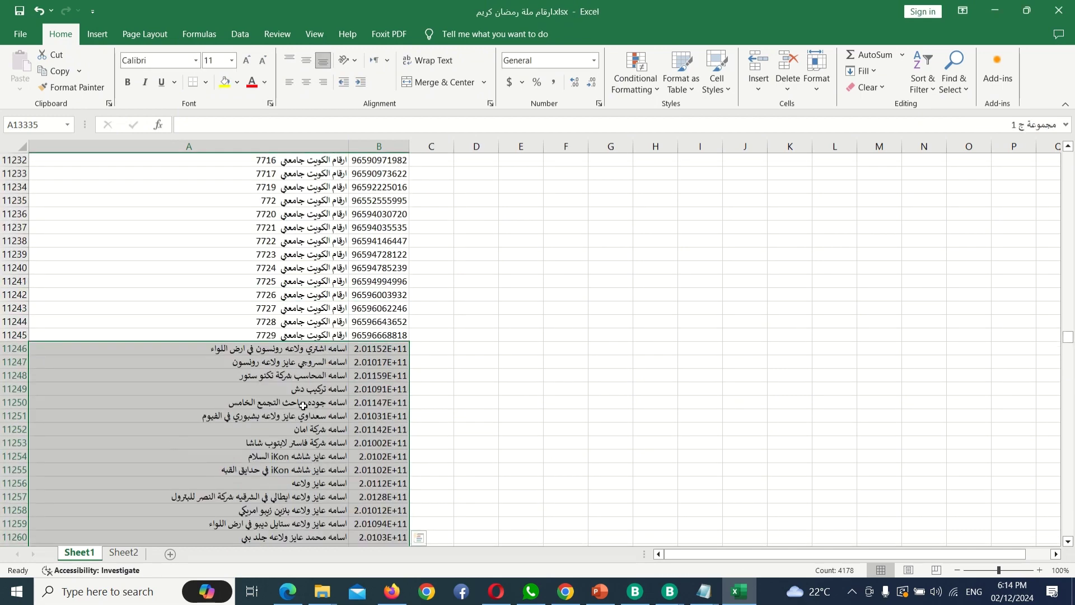
{"action": "scroll", "coordinate": [297, 242], "scroll_direction": "up", "scroll_amount": 20}
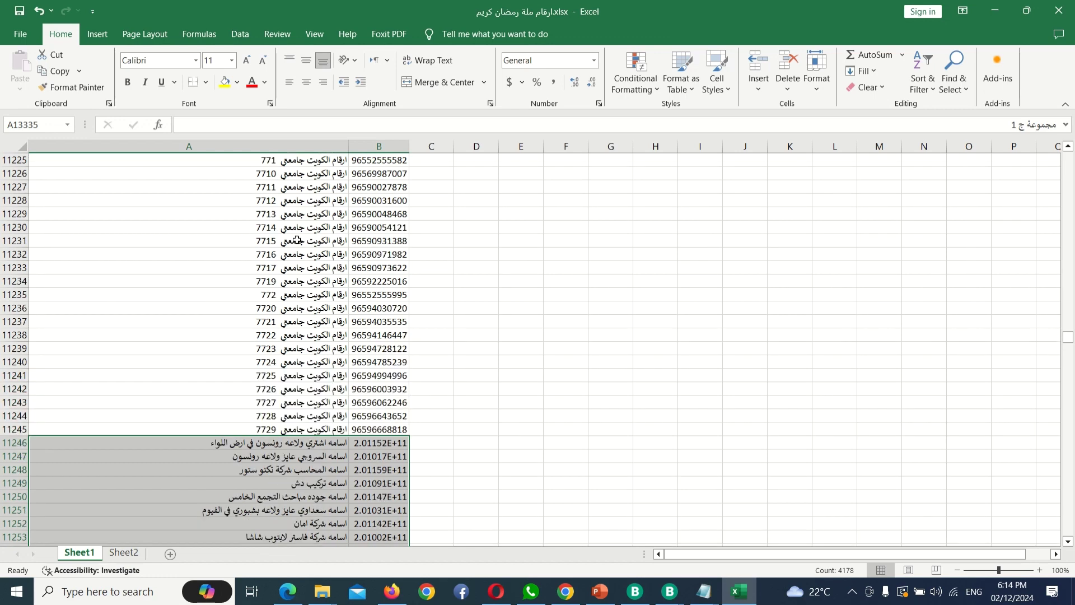
{"action": "scroll", "coordinate": [297, 242], "scroll_direction": "up", "scroll_amount": 20}
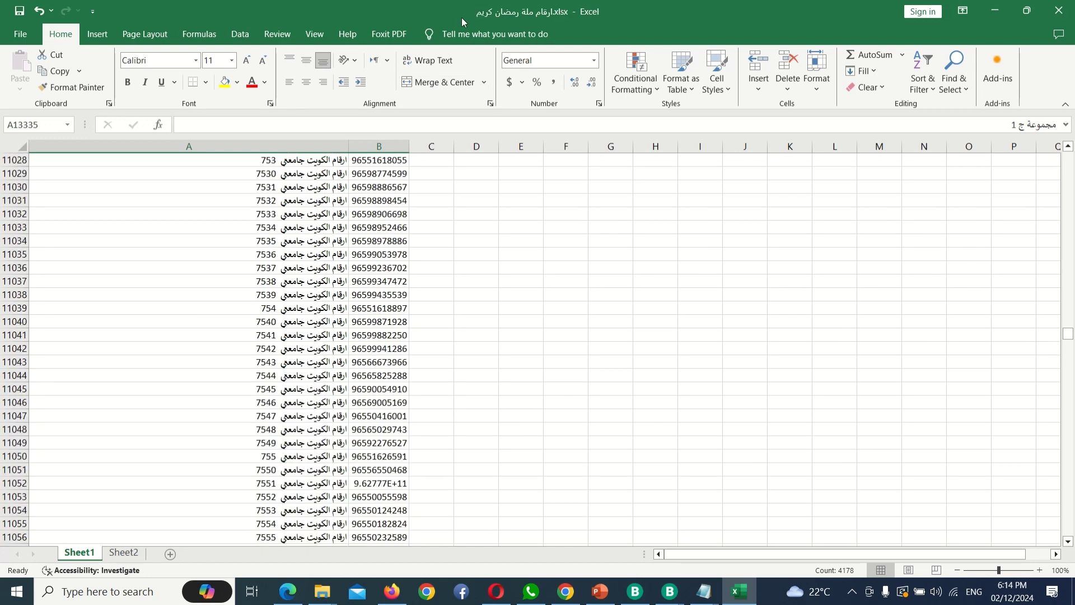
{"action": "mouse_move", "coordinate": [558, 4]}
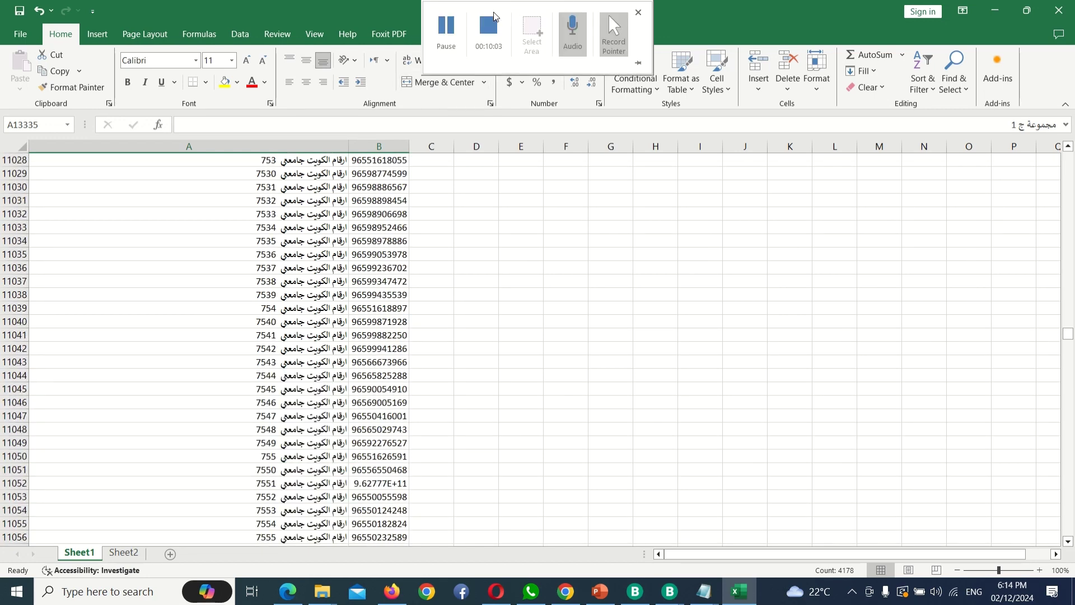
{"action": "left_click", "coordinate": [454, 25]}
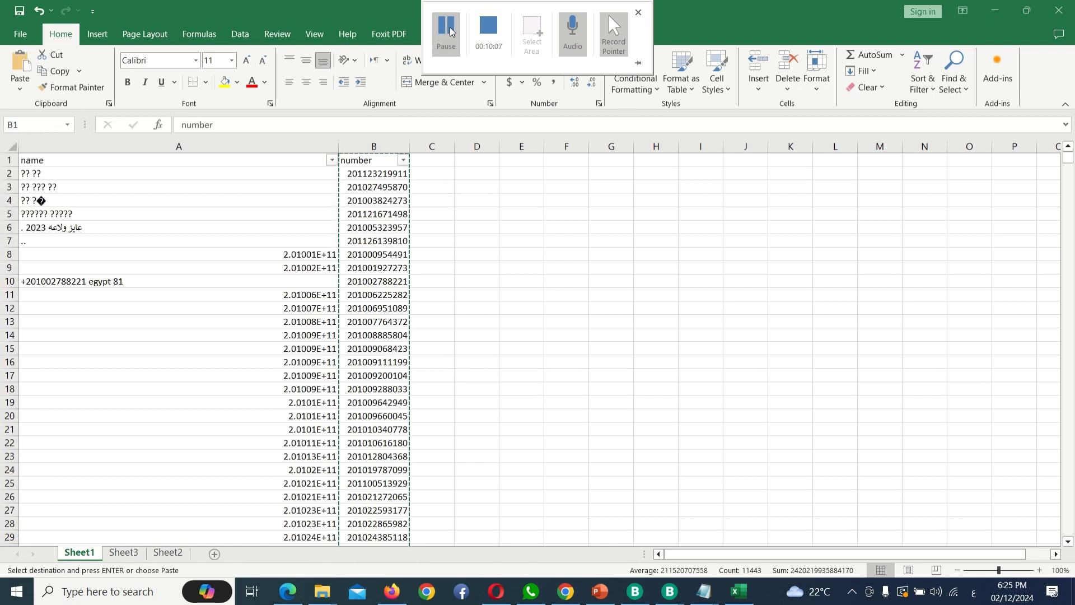
- Copy the whole number column B of Sheet1
{"action": "left_click", "coordinate": [373, 147]}
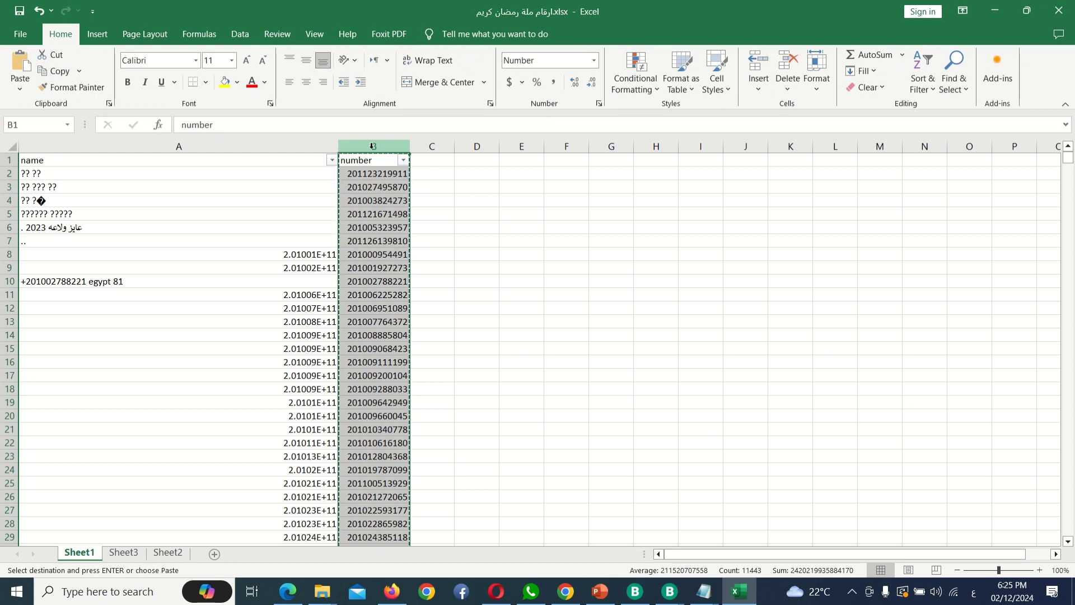
{"action": "right_click", "coordinate": [379, 203]}
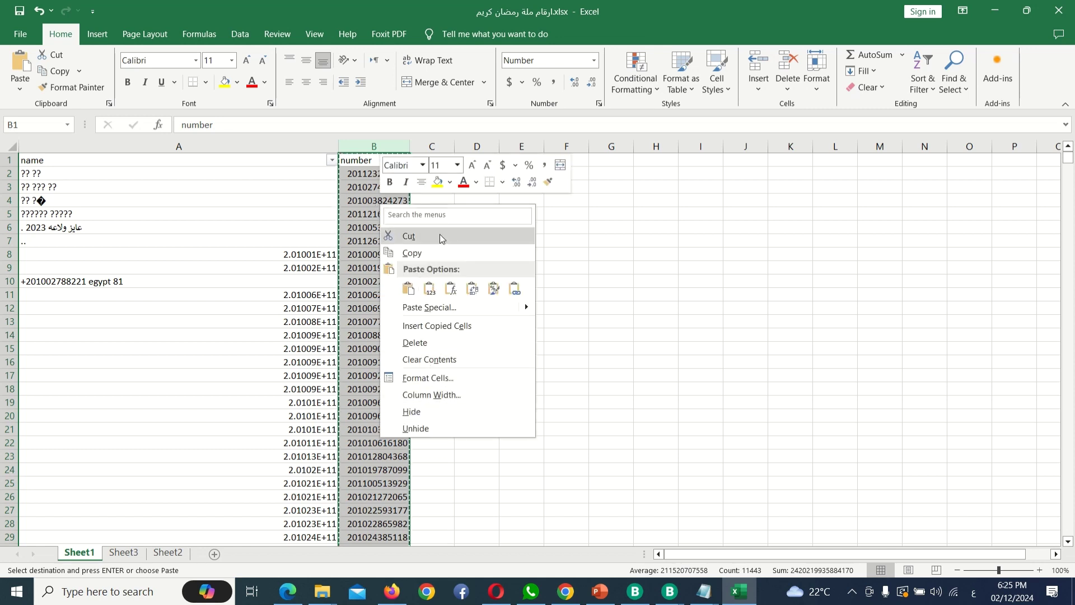
{"action": "left_click", "coordinate": [434, 252]}
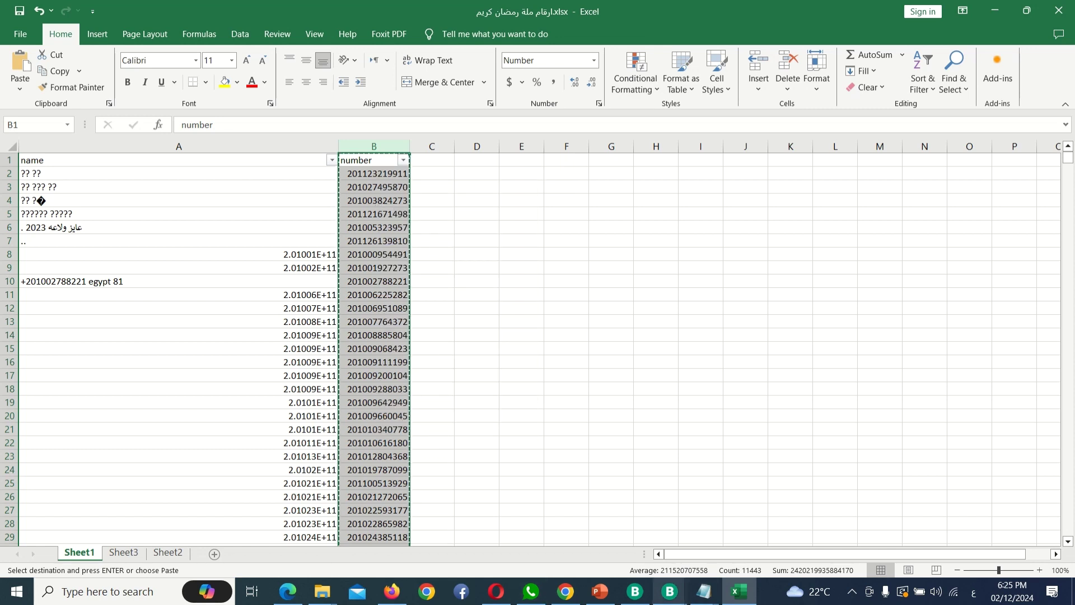
- Switch to Business Sender and clear all entries from the WhatsApp Numbers list
{"action": "mouse_move", "coordinate": [670, 591]}
{"action": "left_click", "coordinate": [648, 549]}
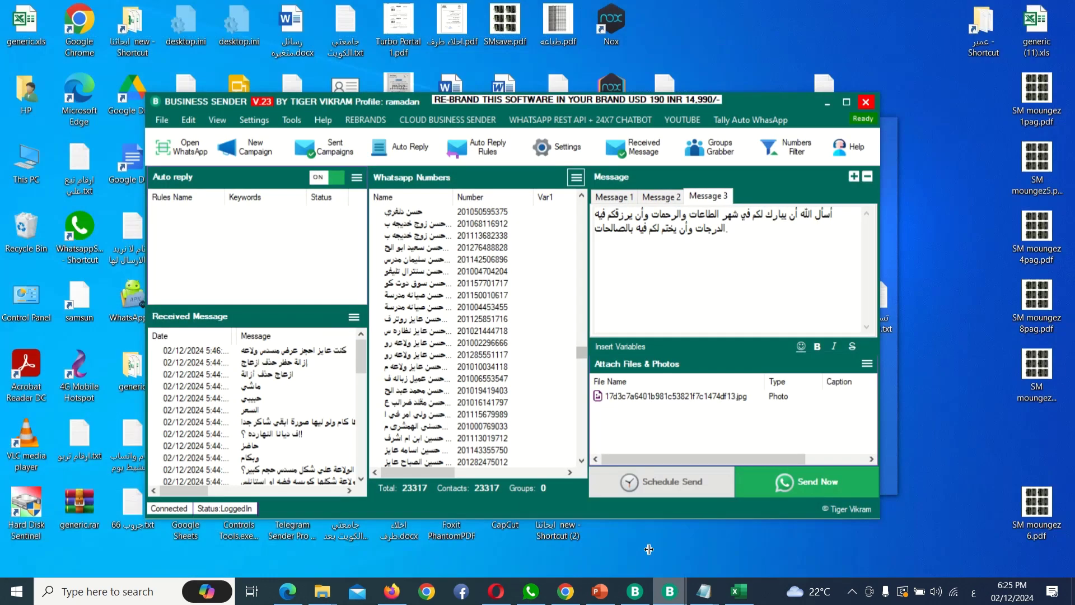
{"action": "right_click", "coordinate": [552, 307]}
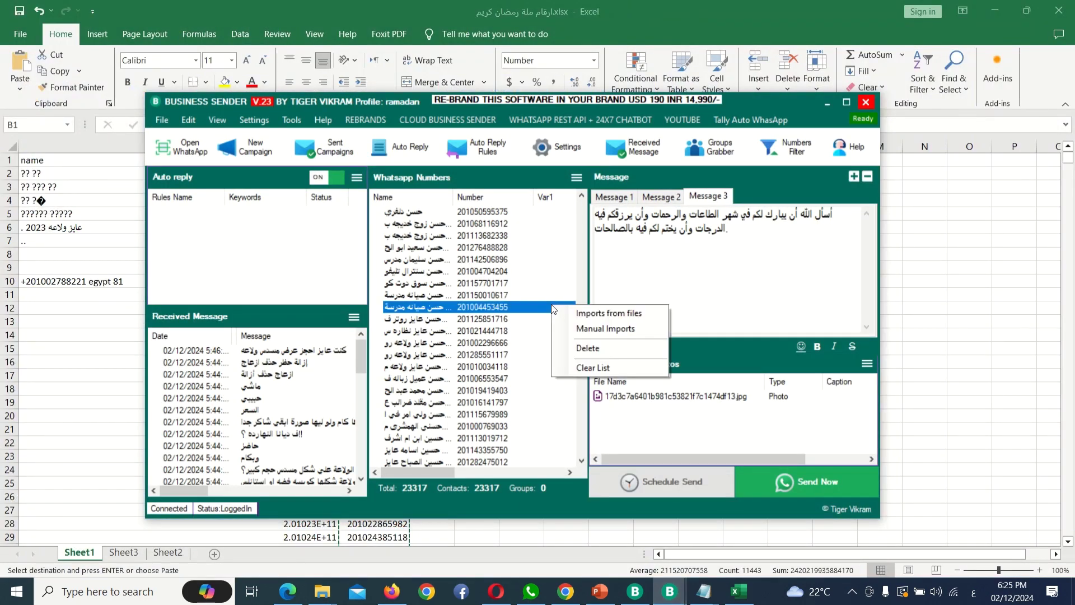
{"action": "left_click", "coordinate": [583, 365]}
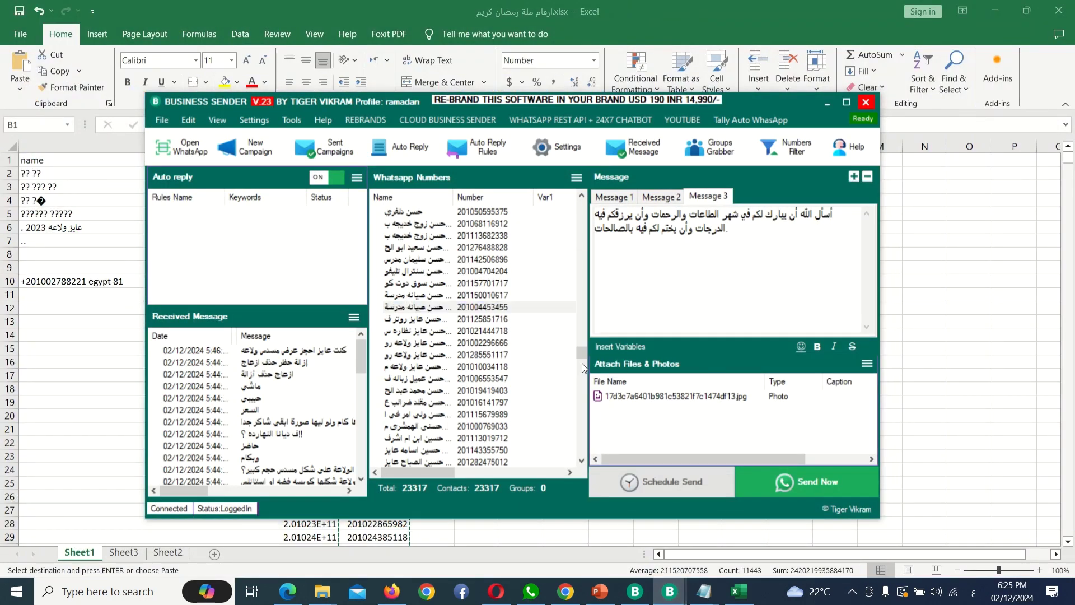
{"action": "left_click", "coordinate": [561, 352]}
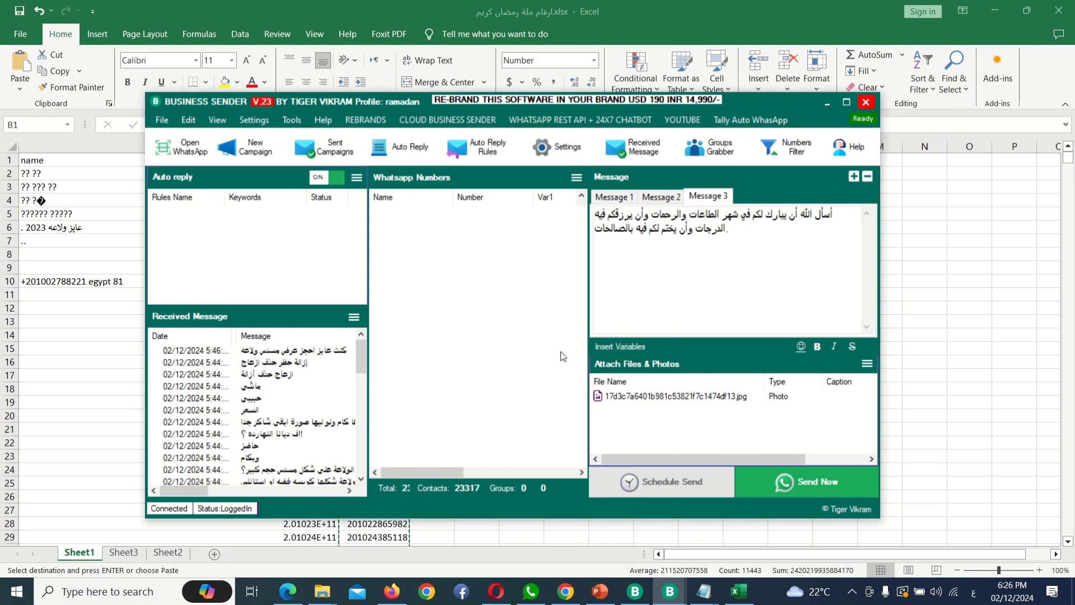
- Start a manual import for the WhatsApp Numbers list and paste the copied column B numbers as contacts
{"action": "left_click", "coordinate": [576, 176]}
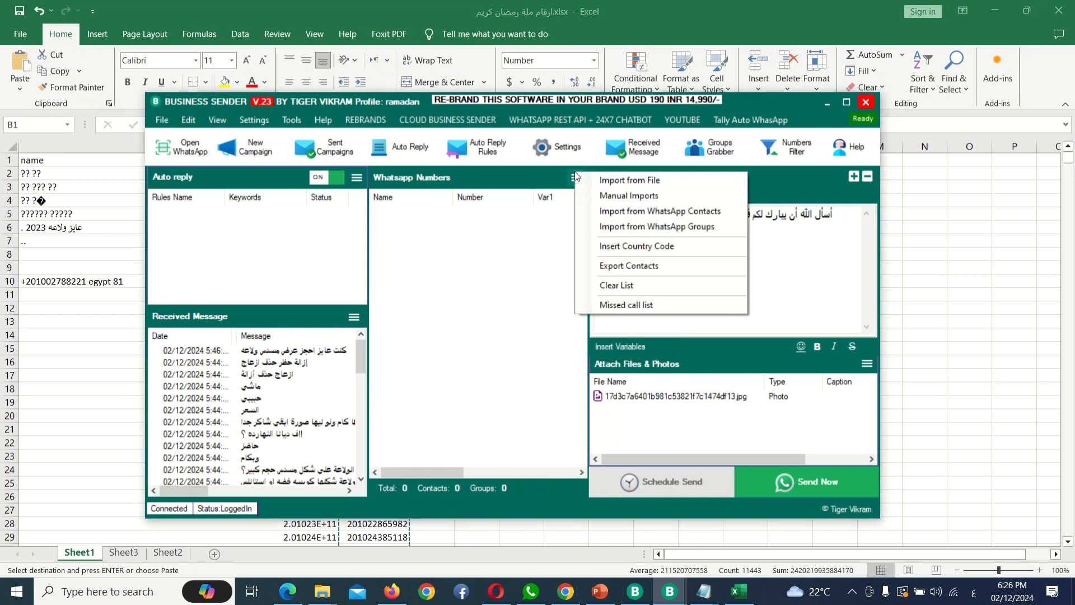
{"action": "left_click", "coordinate": [622, 197]}
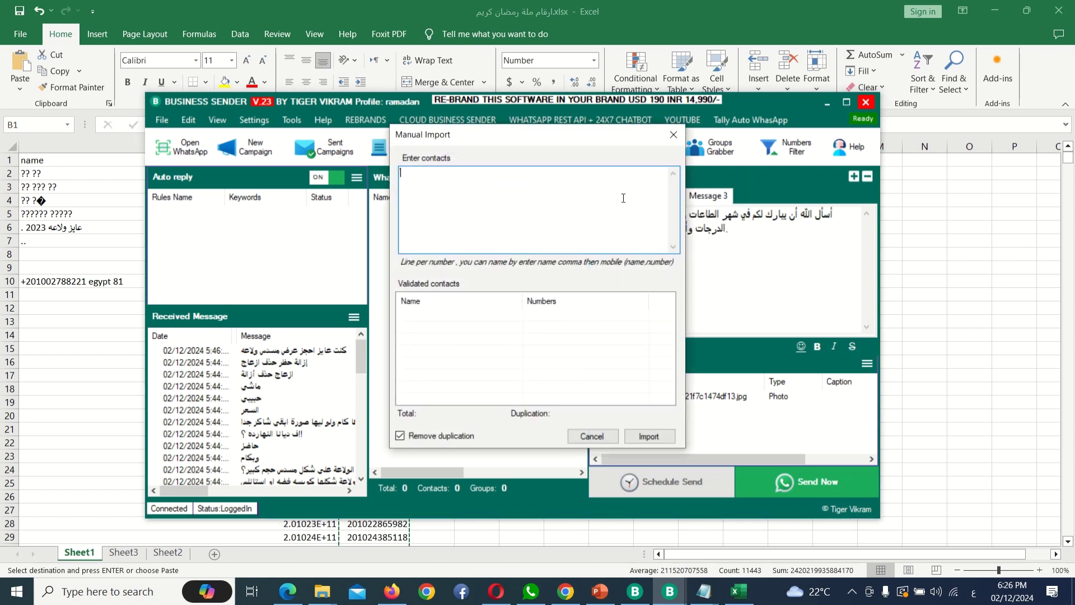
{"action": "key", "text": "ctrl+v"}
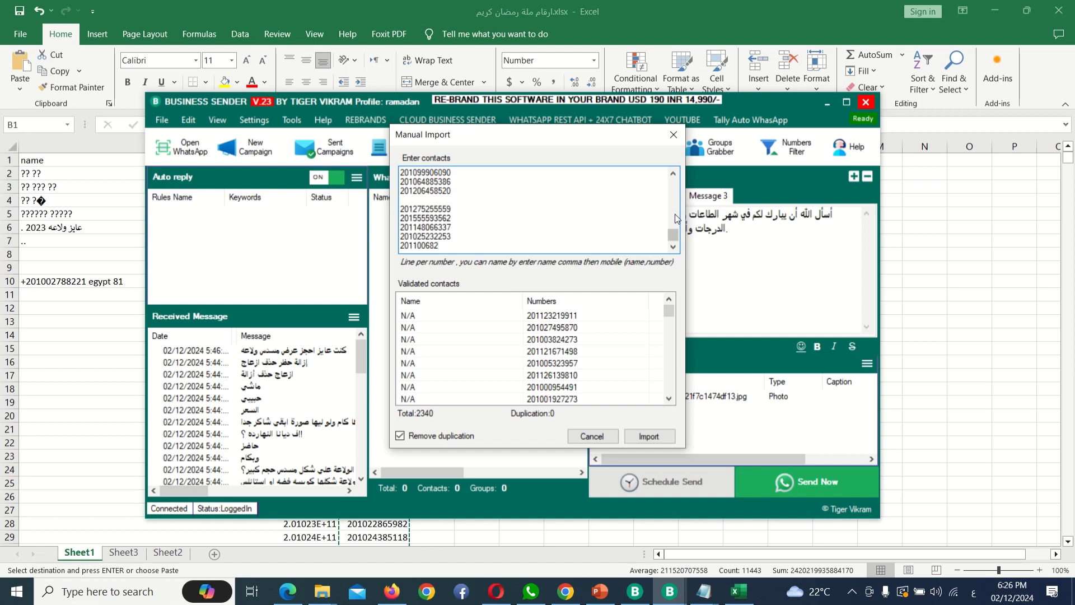
- Delete the incomplete last number from the pasted contacts, then import the remaining numbers into the WhatsApp Numbers list
{"action": "key", "text": "BackSpace"}
{"action": "key", "text": "BackSpace"}
{"action": "key", "text": "BackSpace"}
{"action": "key", "text": "BackSpace"}
{"action": "key", "text": "BackSpace"}
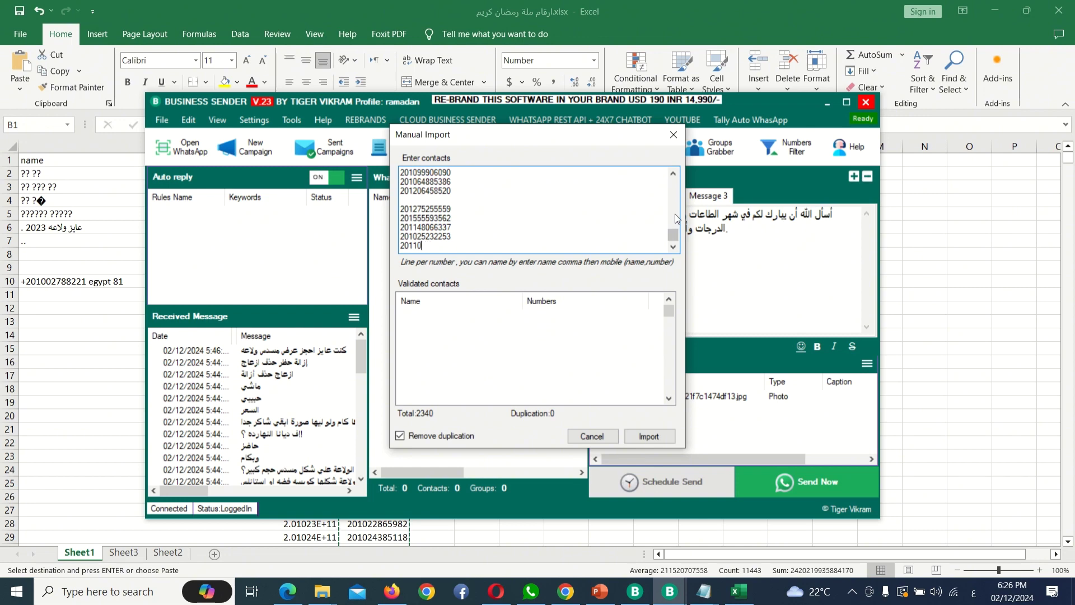
{"action": "key", "text": "BackSpace"}
{"action": "key", "text": "BackSpace"}
{"action": "key", "text": "BackSpace"}
{"action": "key", "text": "BackSpace"}
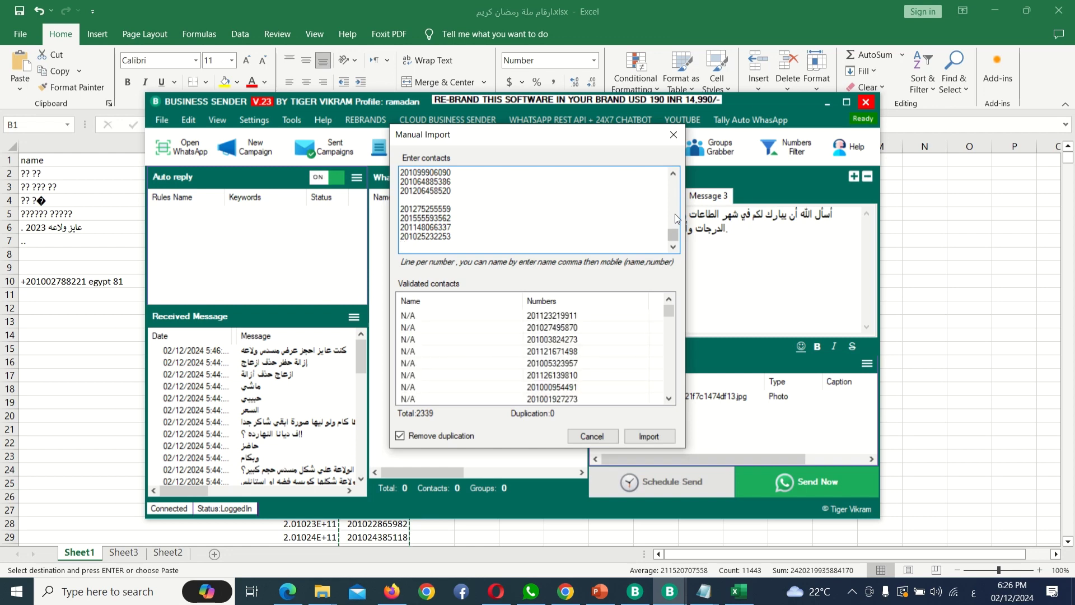
{"action": "key", "text": "BackSpace"}
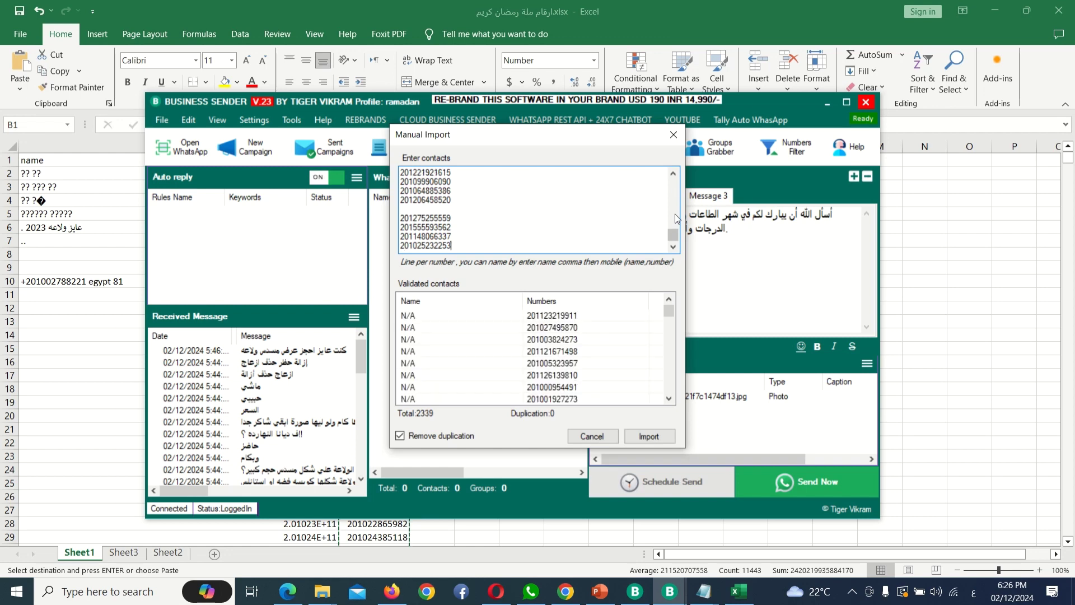
{"action": "left_click", "coordinate": [650, 435]}
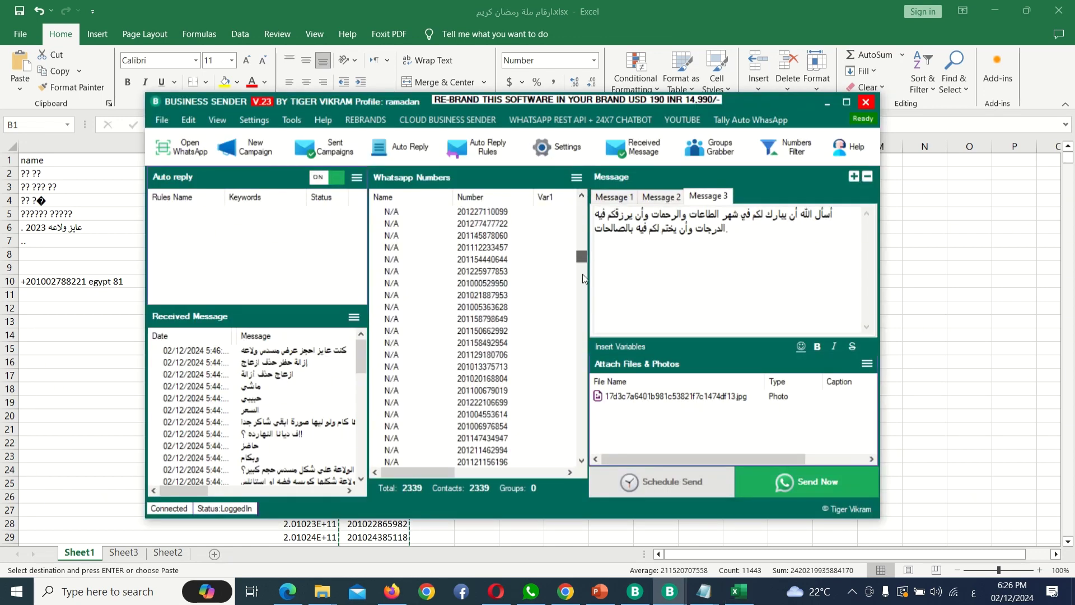
{"action": "left_click_drag", "start_coordinate": [582, 205], "coordinate": [592, 467]}
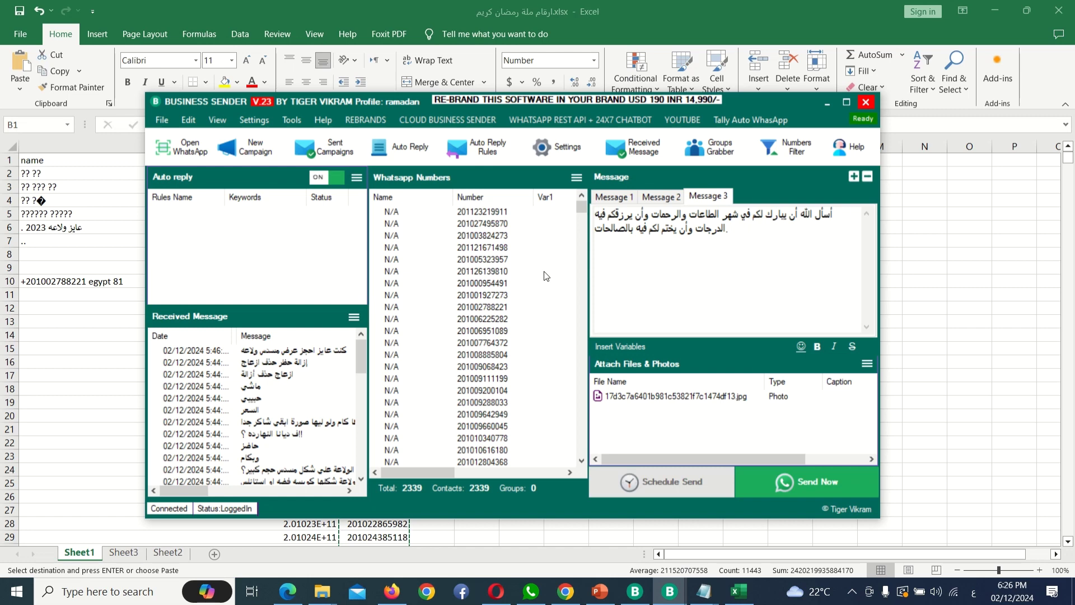
- Clear all imported entries from the WhatsApp Numbers list
{"action": "right_click", "coordinate": [546, 276]}
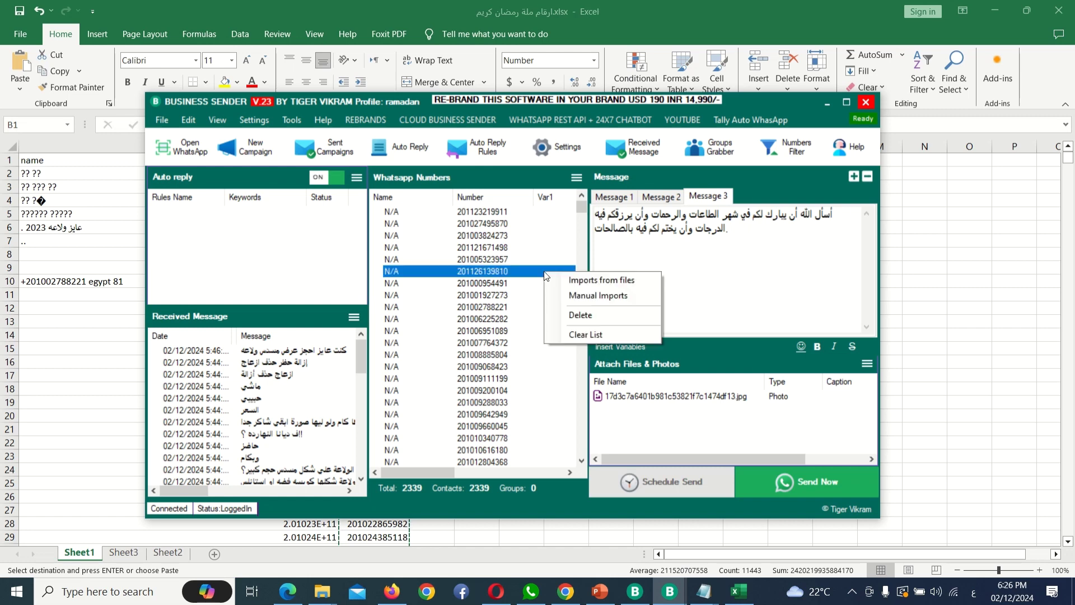
{"action": "left_click", "coordinate": [574, 336]}
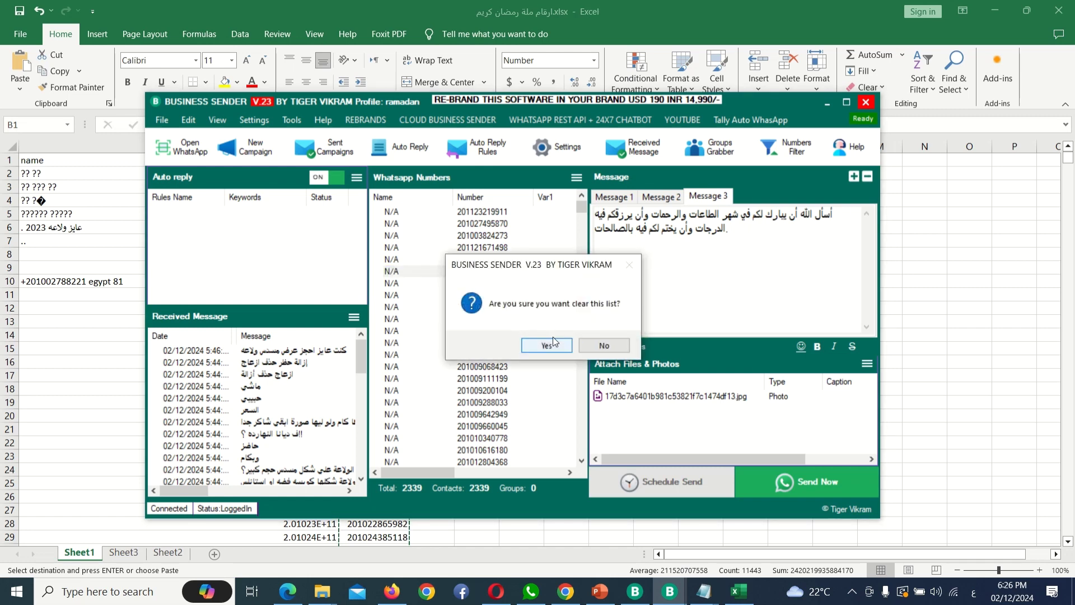
{"action": "left_click", "coordinate": [552, 341]}
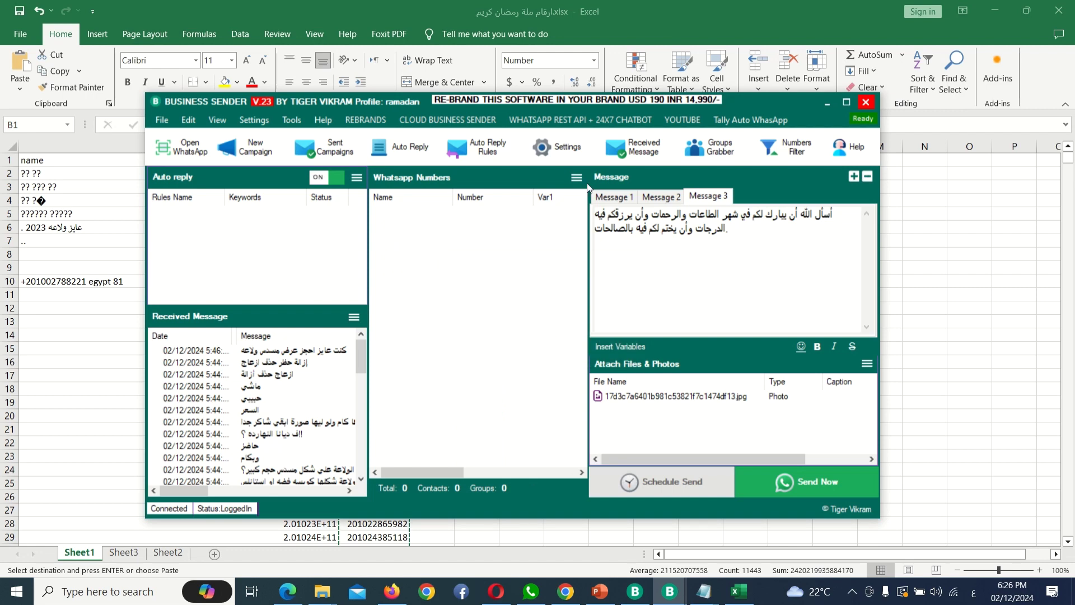
- Check column B down to its last filled row in Excel, then paste the copied numbers into blank Notepad and cut them all
{"action": "mouse_move", "coordinate": [391, 4]}
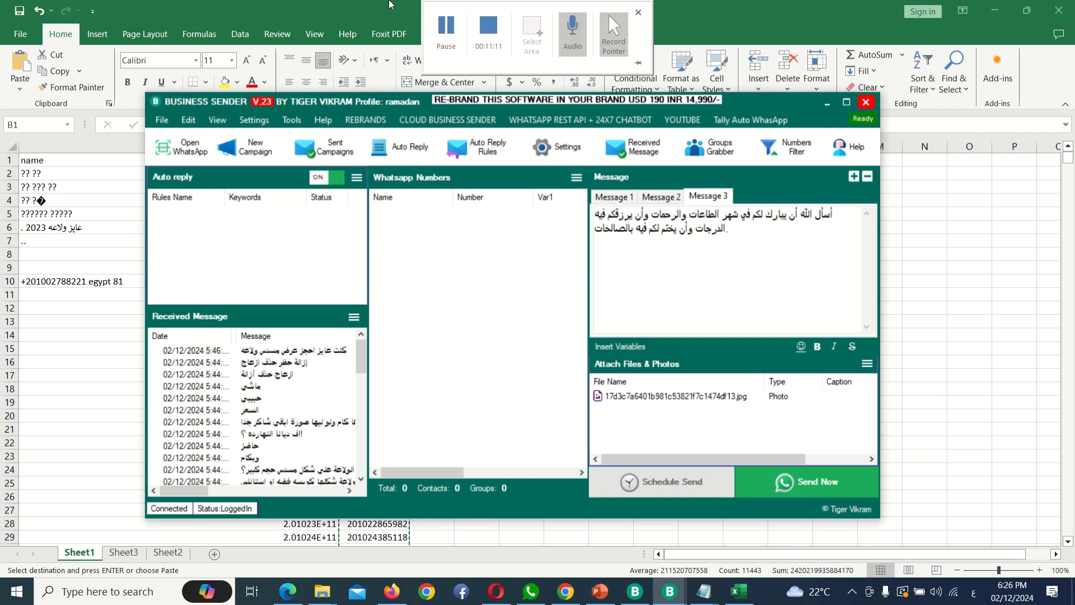
{"action": "left_click", "coordinate": [347, 11]}
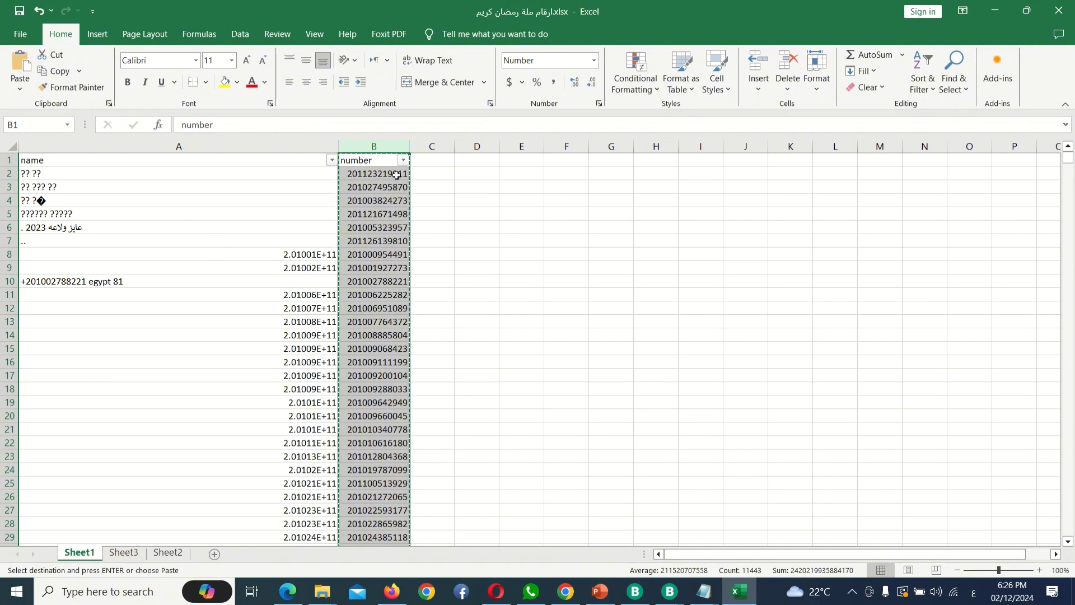
{"action": "left_click_drag", "start_coordinate": [1068, 157], "coordinate": [1073, 529]}
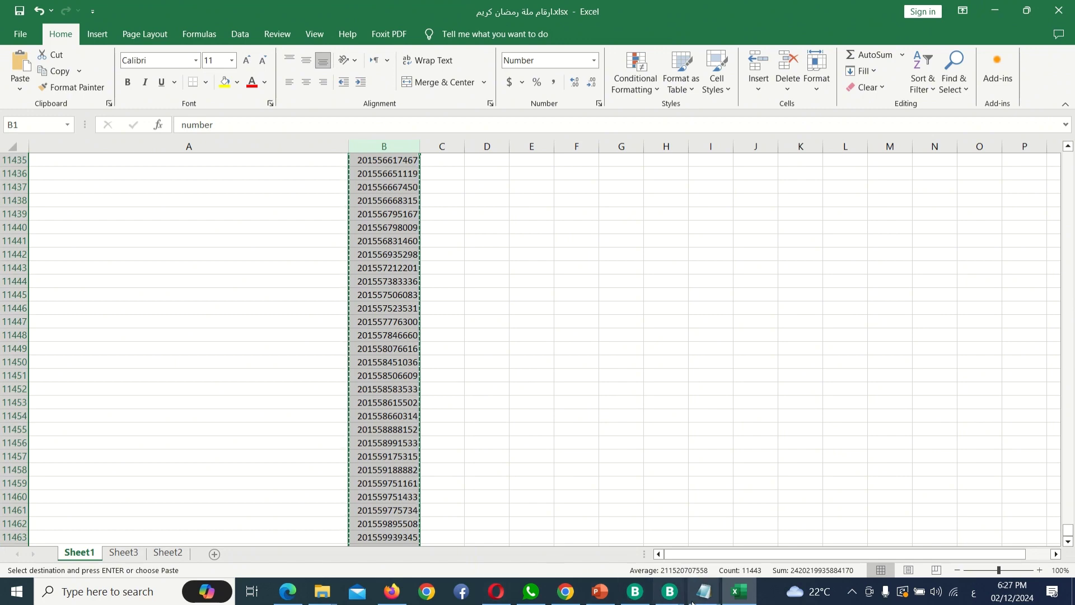
{"action": "mouse_move", "coordinate": [704, 593]}
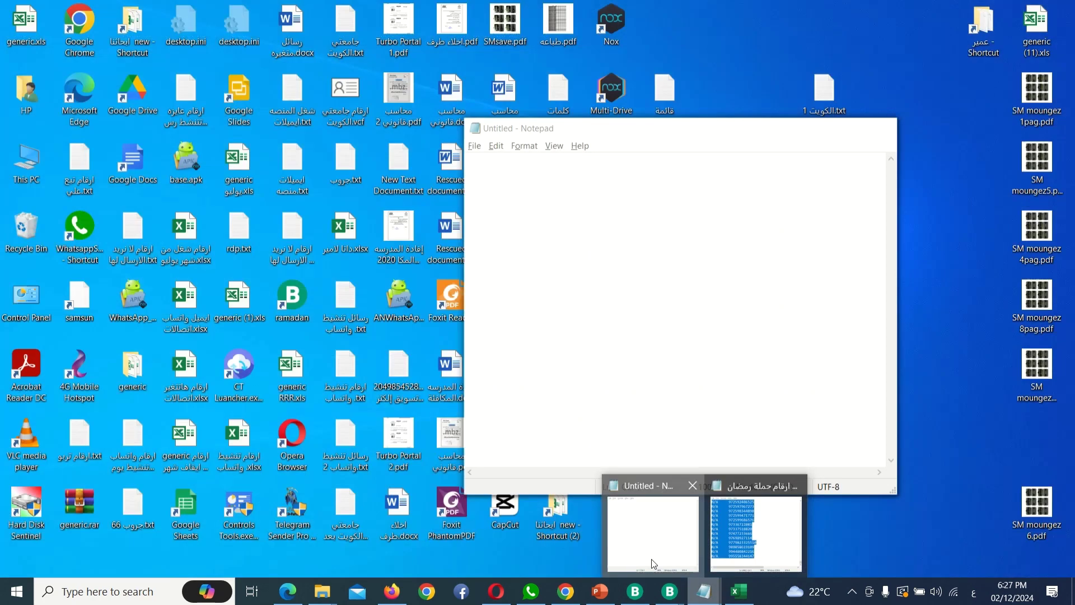
{"action": "left_click", "coordinate": [652, 559]}
{"action": "key", "text": "ctrl+v"}
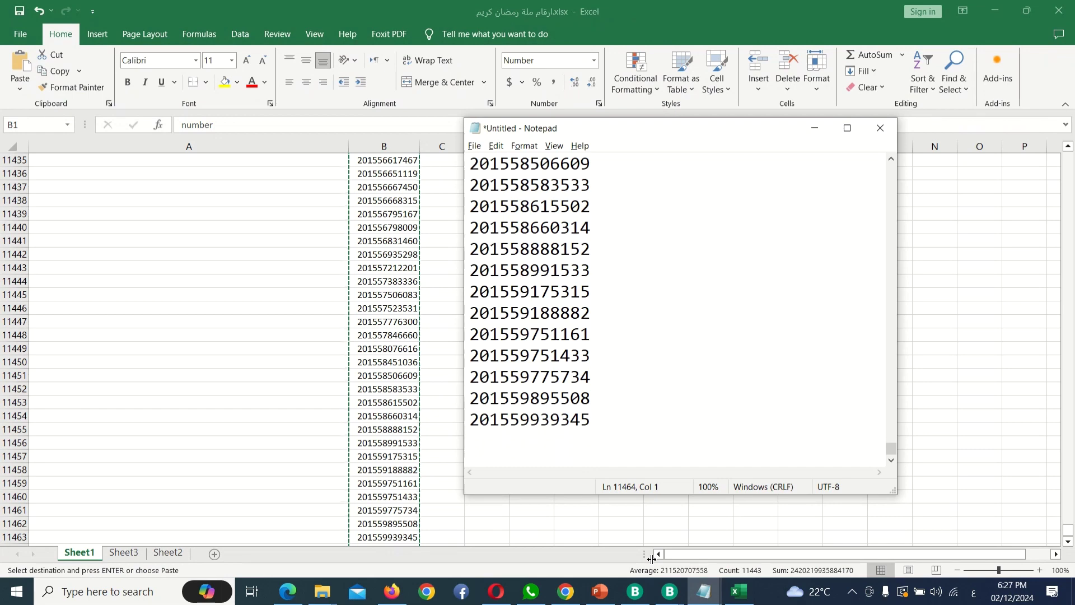
{"action": "key", "text": "ctrl+a"}
{"action": "key", "text": "ctrl+x"}
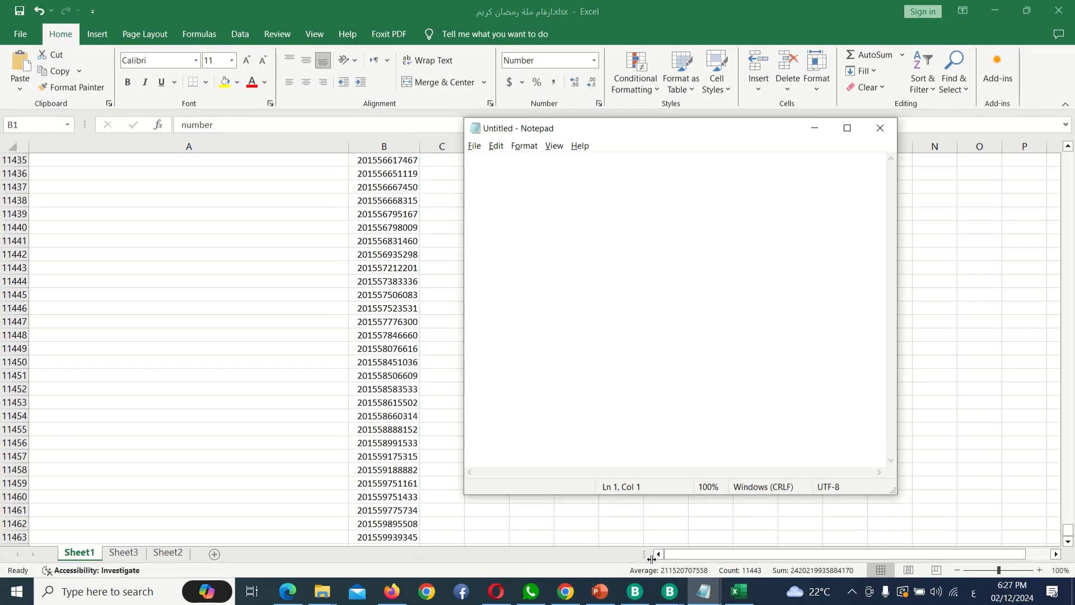
- Switch to Business Sender, manually import the numbers cut from Notepad, and check the end of the WhatsApp Numbers list
{"action": "key", "text": "alt+Tab"}
{"action": "key", "text": "alt+Tab"}
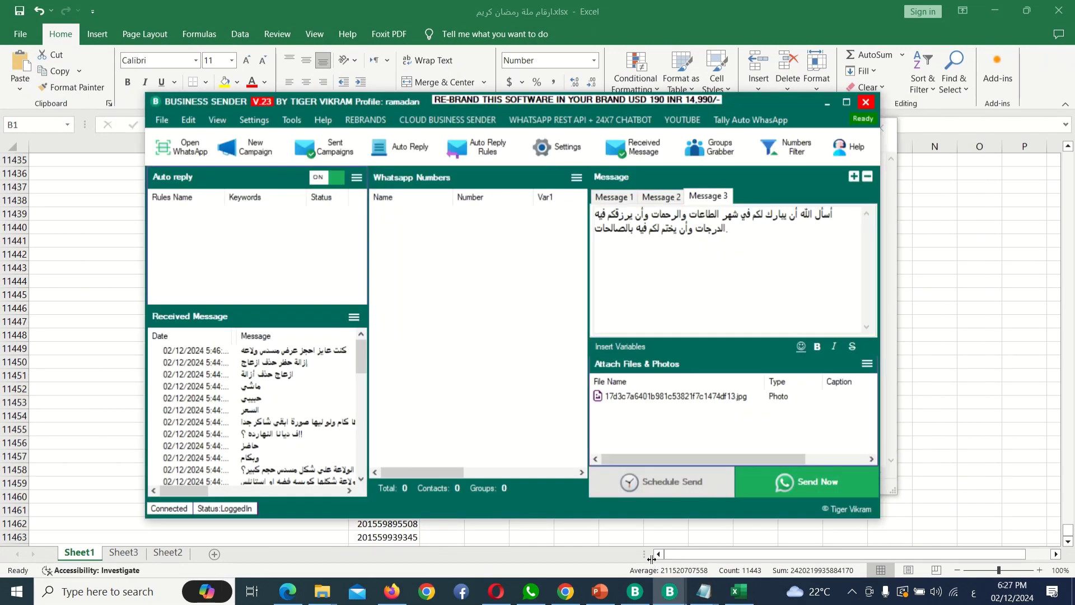
{"action": "left_click", "coordinate": [579, 178]}
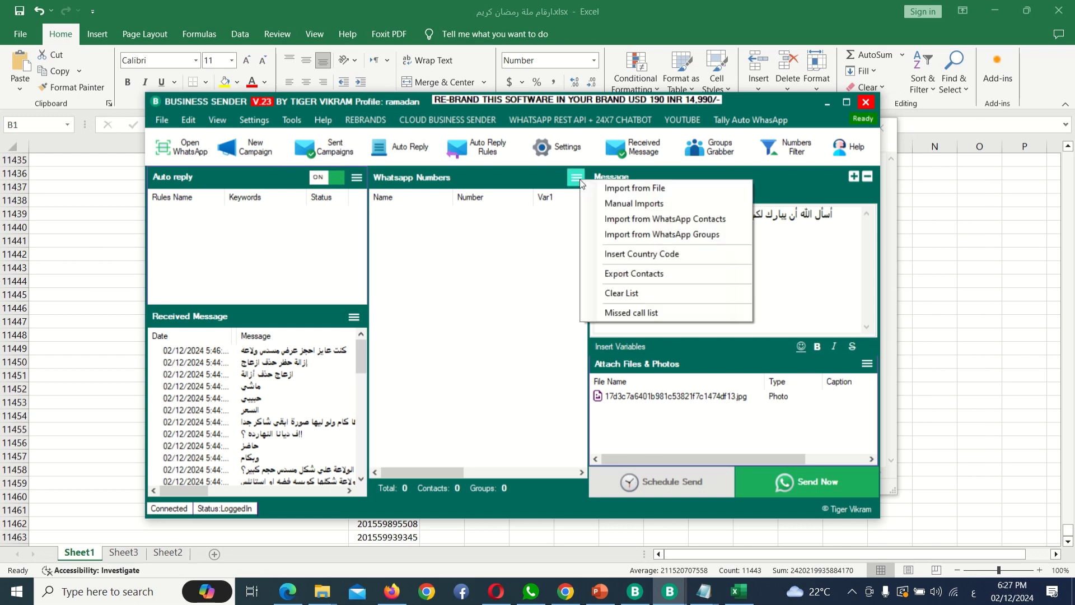
{"action": "left_click", "coordinate": [607, 202]}
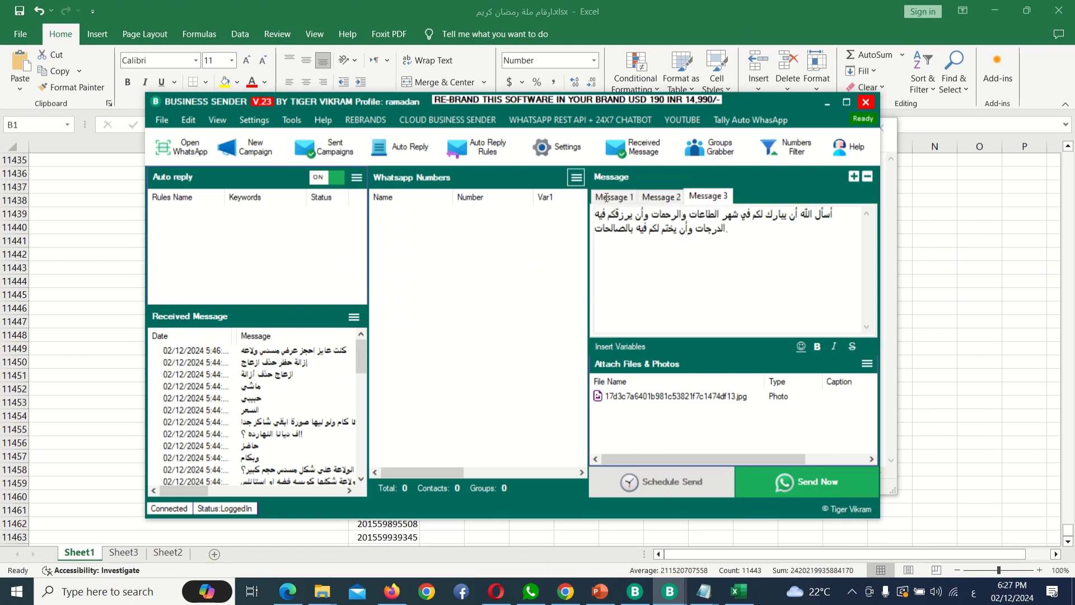
{"action": "key", "text": "ctrl+v"}
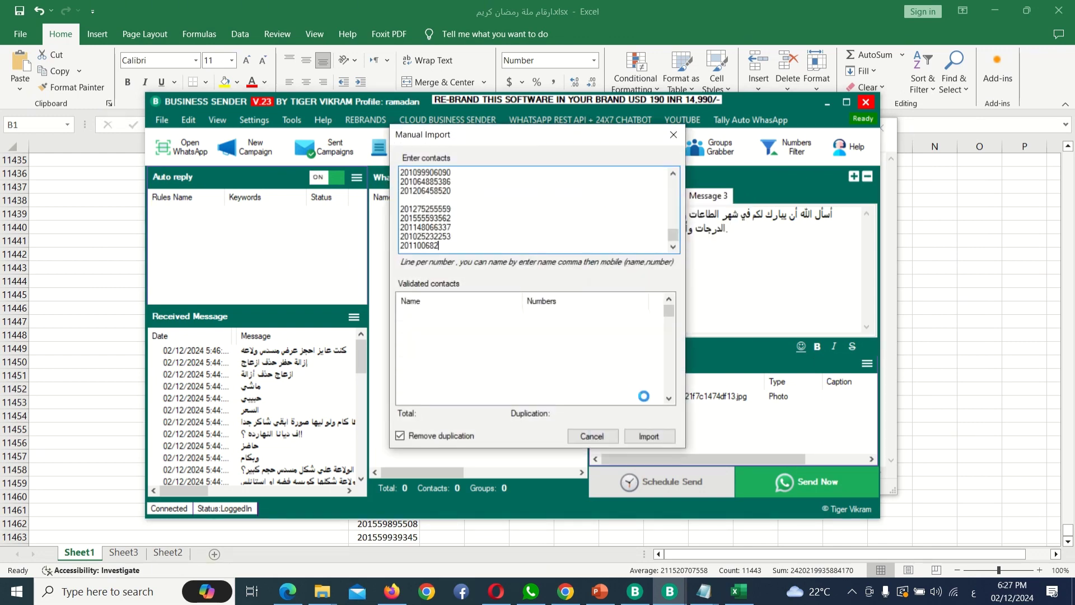
{"action": "left_click", "coordinate": [648, 436]}
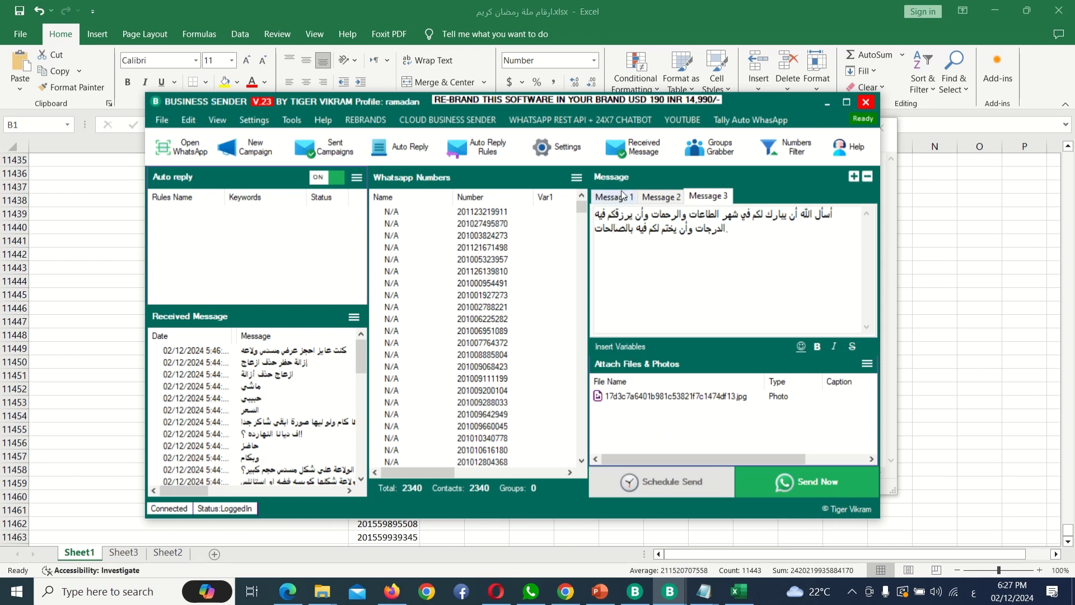
{"action": "left_click_drag", "start_coordinate": [581, 210], "coordinate": [586, 462]}
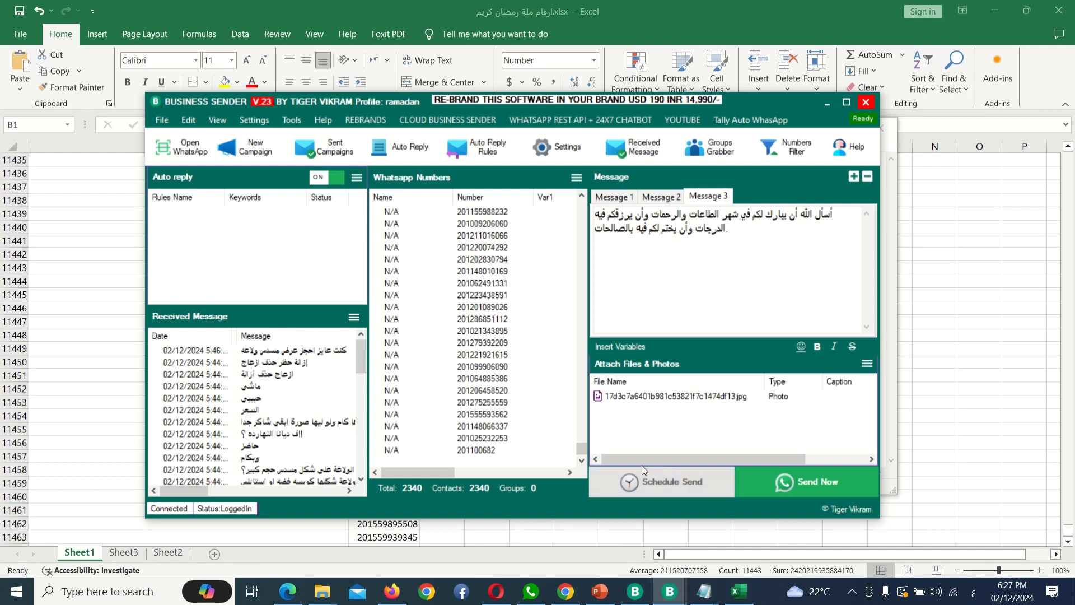
- Switch to the untitled Notepad document and paste the full number list into it
{"action": "mouse_move", "coordinate": [704, 591]}
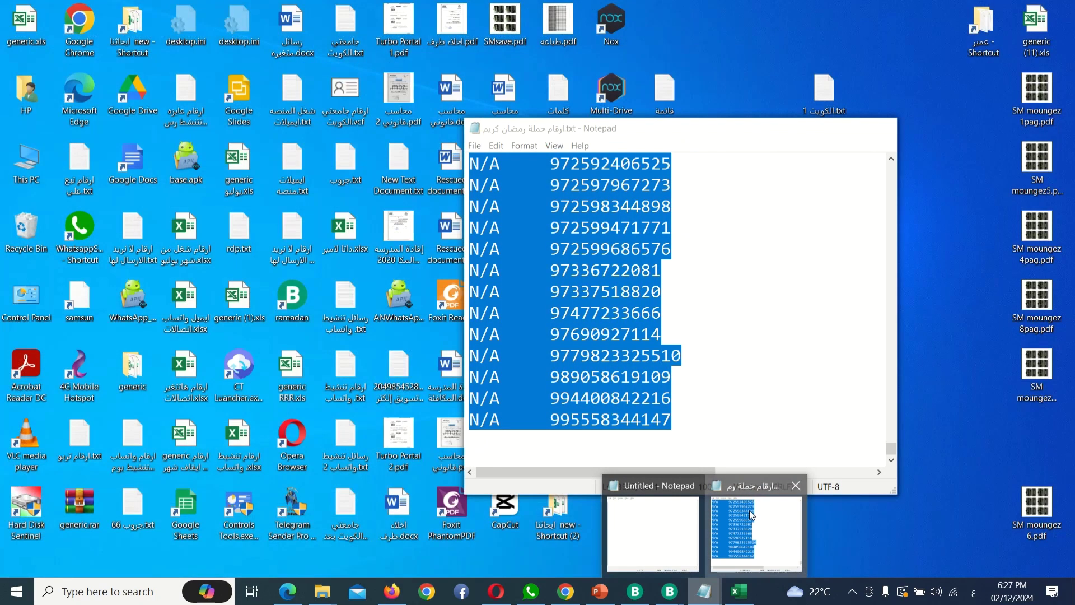
{"action": "left_click", "coordinate": [749, 510]}
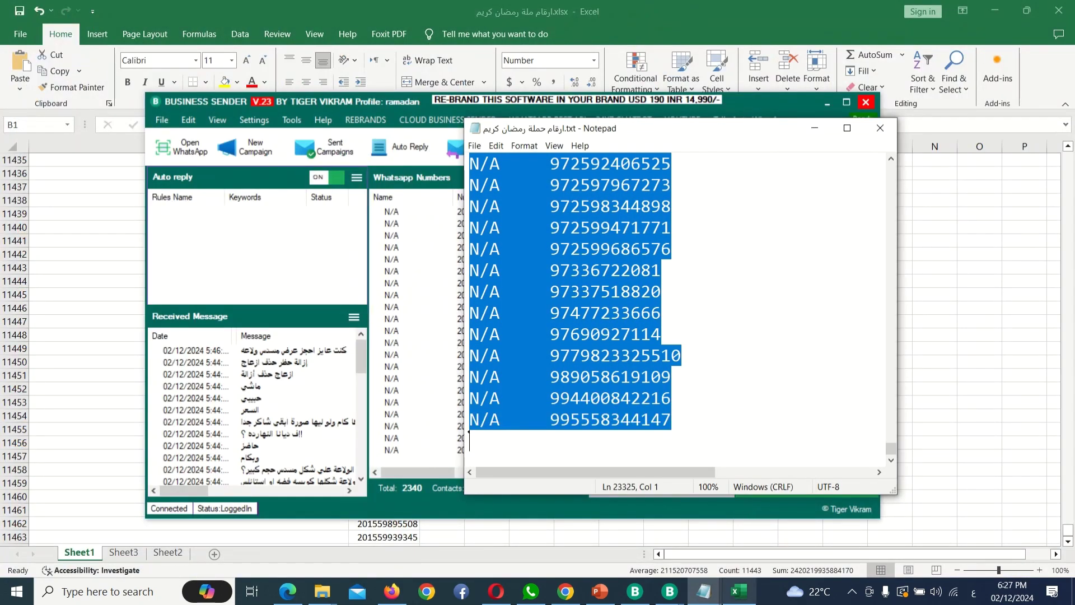
{"action": "mouse_move", "coordinate": [704, 591]}
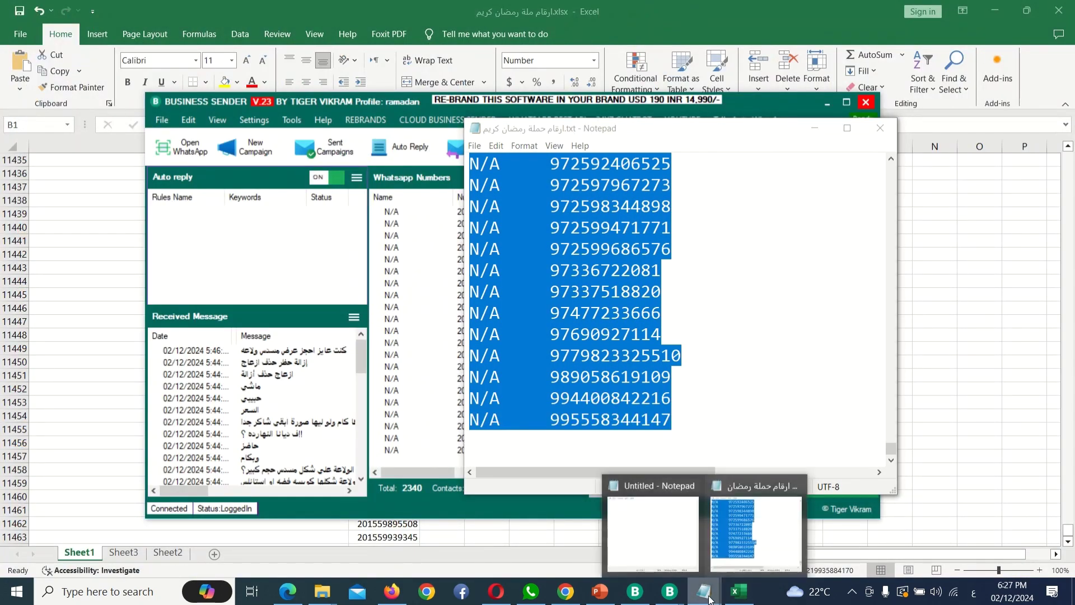
{"action": "left_click", "coordinate": [666, 537]}
{"action": "key", "text": "ctrl+v"}
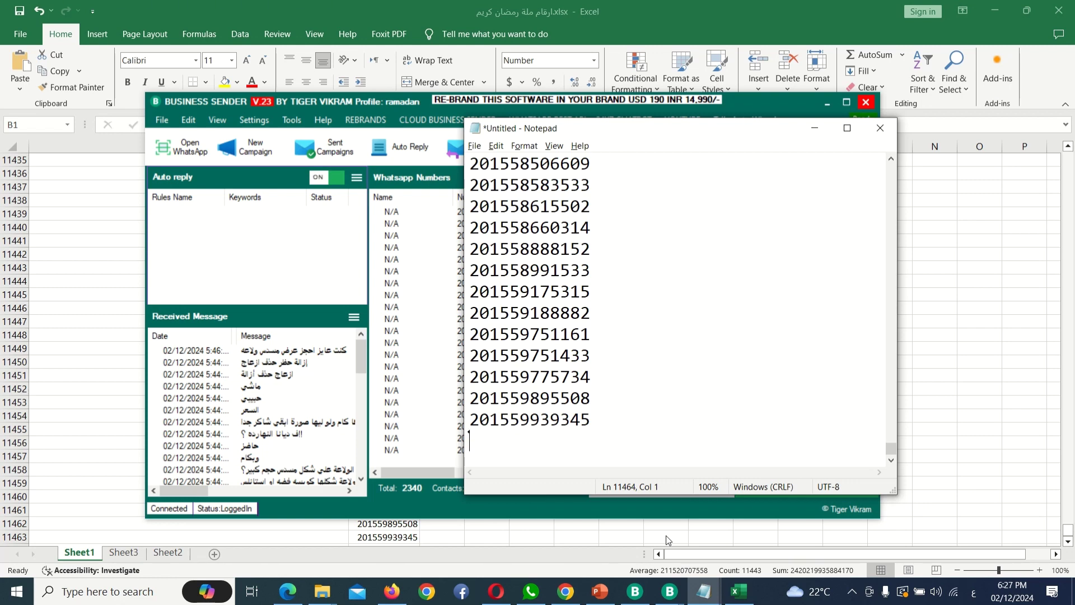
- Save the number list in Downloads as the text file "ارقام الحمله" and close both Notepad windows
{"action": "key", "text": "ctrl+s"}
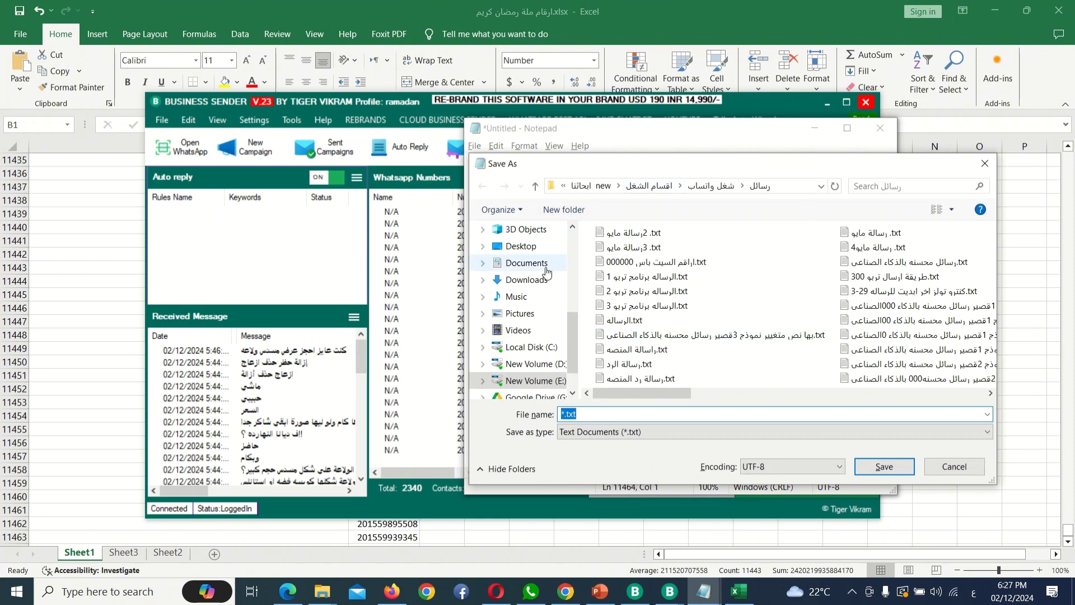
{"action": "left_click", "coordinate": [527, 280]}
{"action": "left_click", "coordinate": [628, 414]}
{"action": "type", "text": "ارقا"}
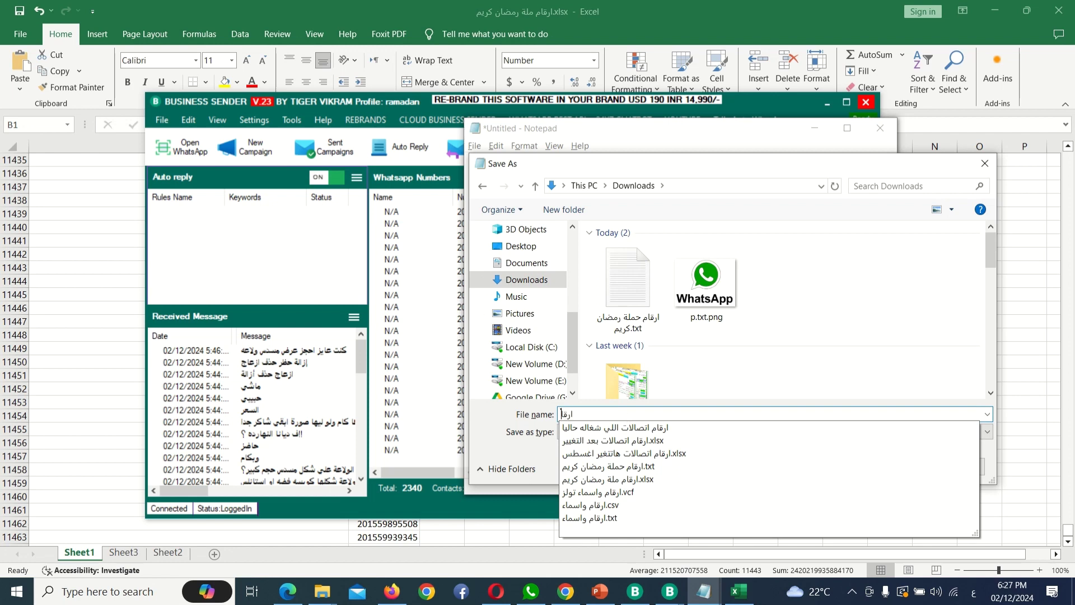
{"action": "type", "text": "م الحملة"}
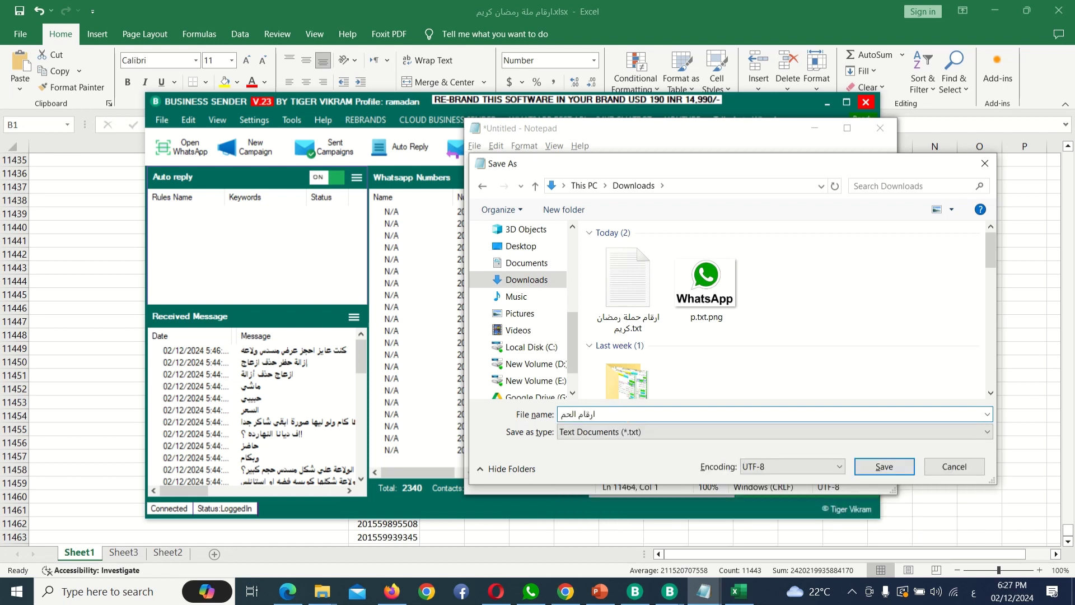
{"action": "left_click", "coordinate": [896, 466]}
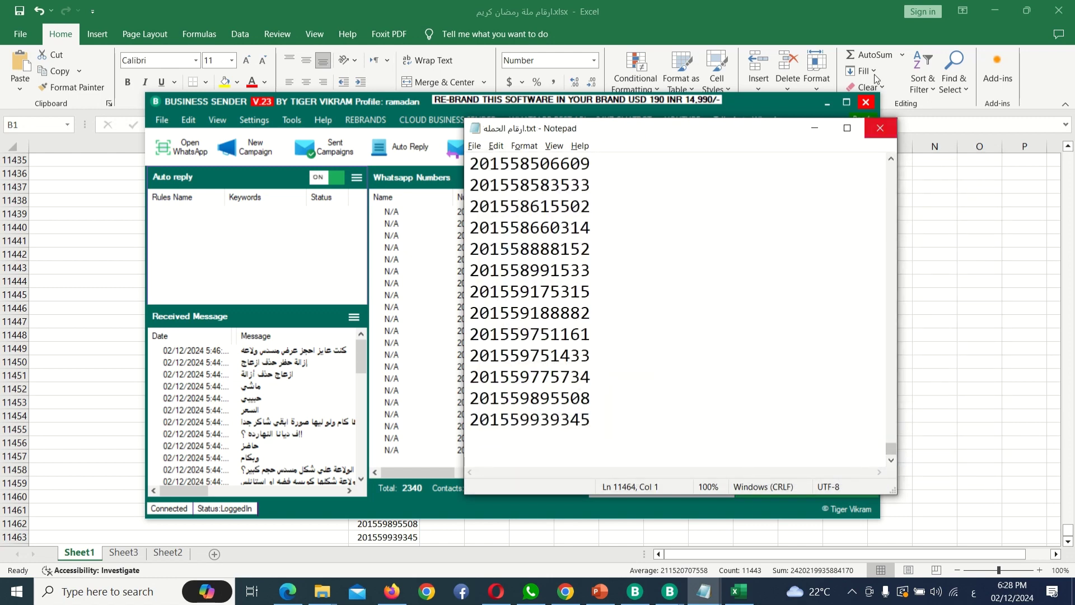
{"action": "left_click", "coordinate": [880, 124]}
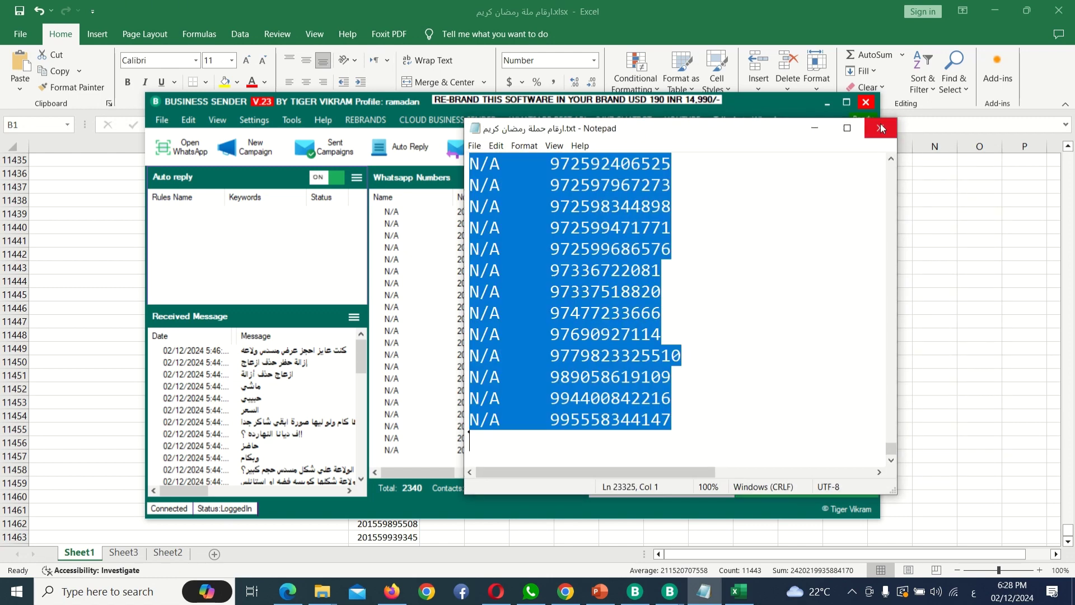
{"action": "left_click", "coordinate": [880, 125]}
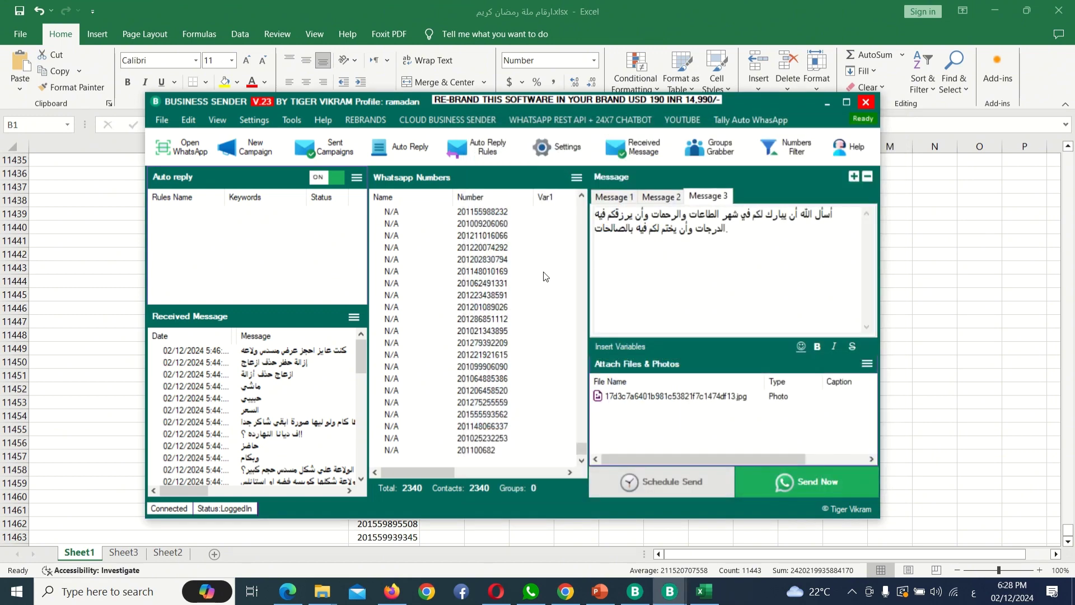
- Clear the entire WhatsApp Numbers list in Business Sender
{"action": "right_click", "coordinate": [543, 294]}
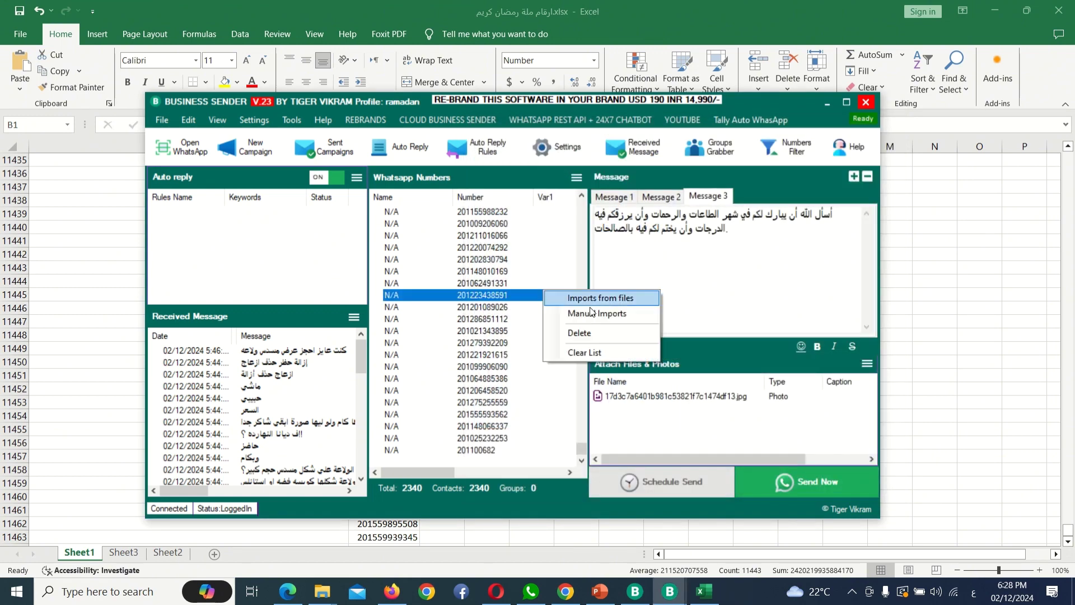
{"action": "left_click", "coordinate": [592, 352]}
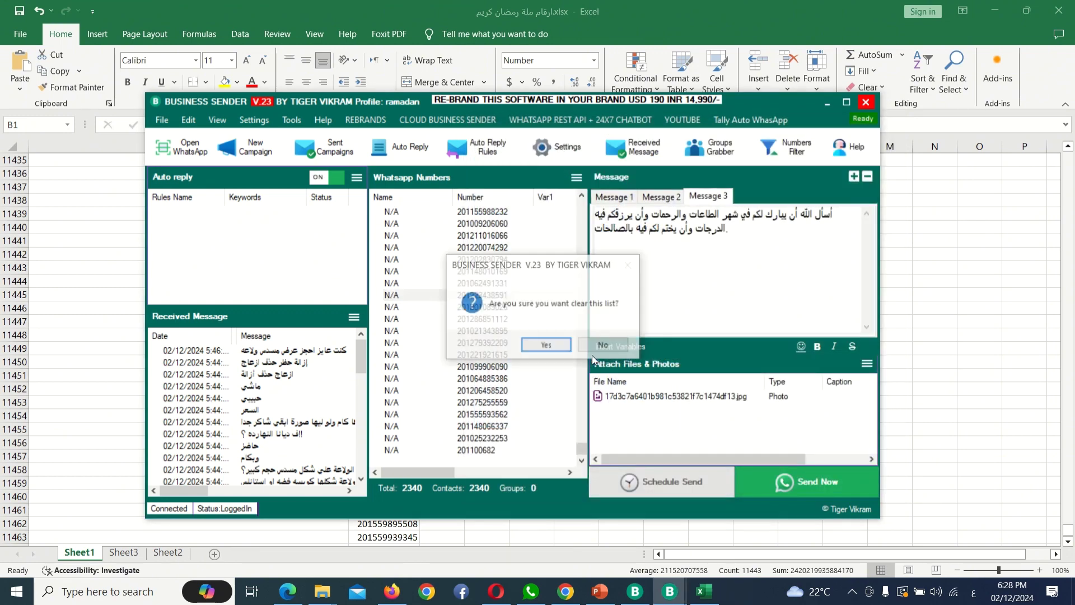
{"action": "left_click", "coordinate": [554, 343]}
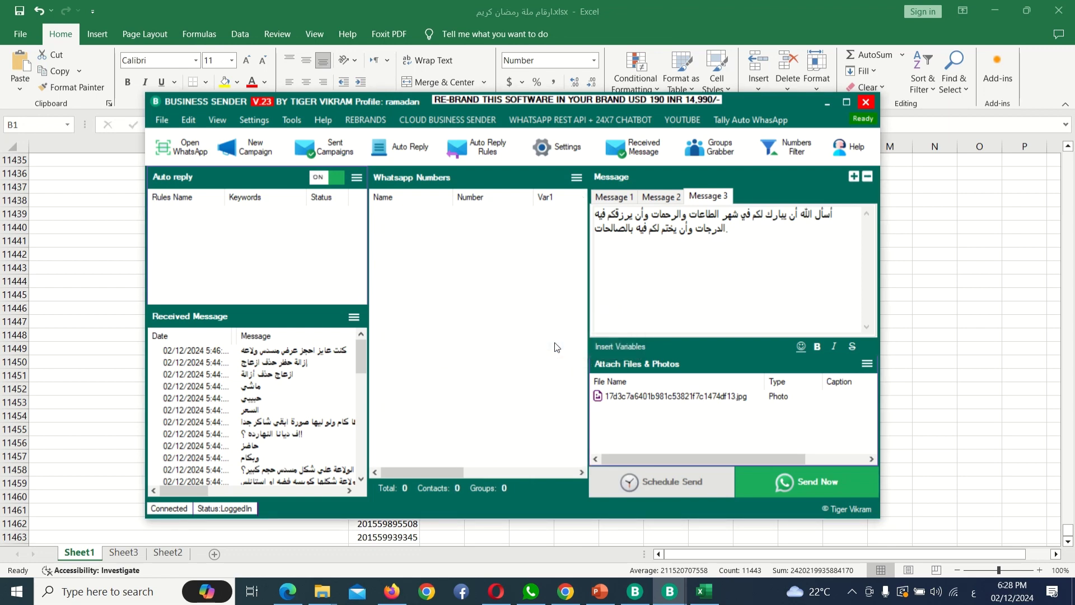
- Import the numbers from WhatsApp Contacts into the WhatsApp Numbers list and clear the list again
{"action": "left_click", "coordinate": [577, 178]}
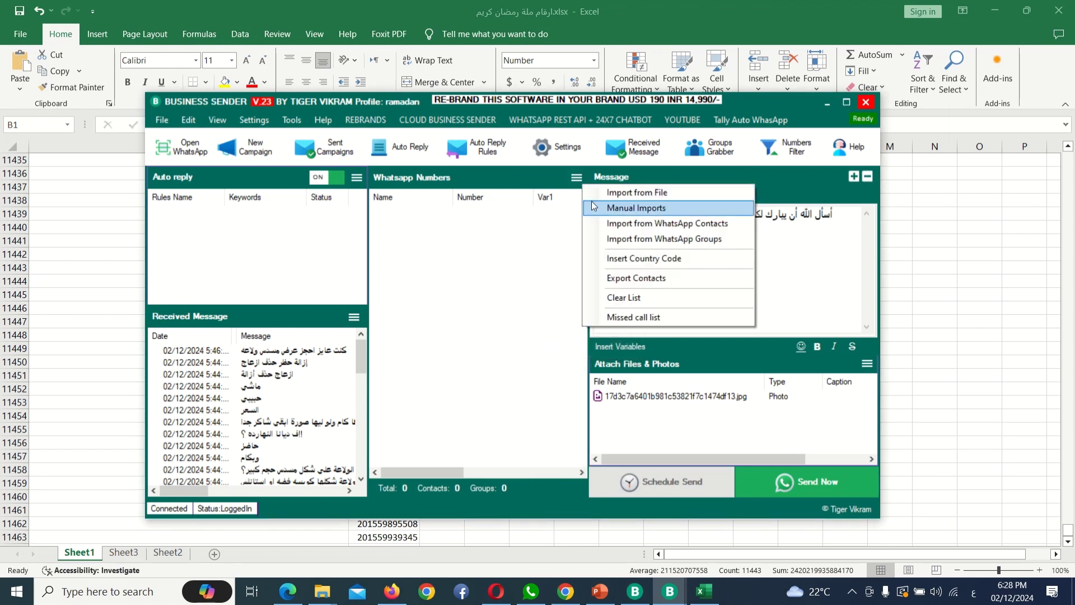
{"action": "left_click", "coordinate": [619, 224]}
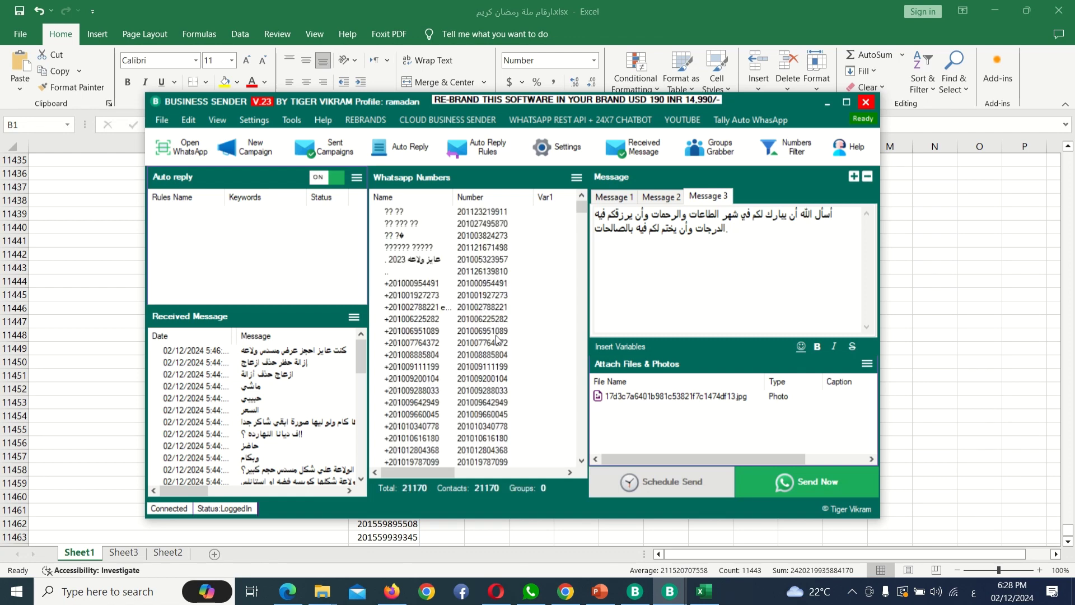
{"action": "right_click", "coordinate": [542, 344]}
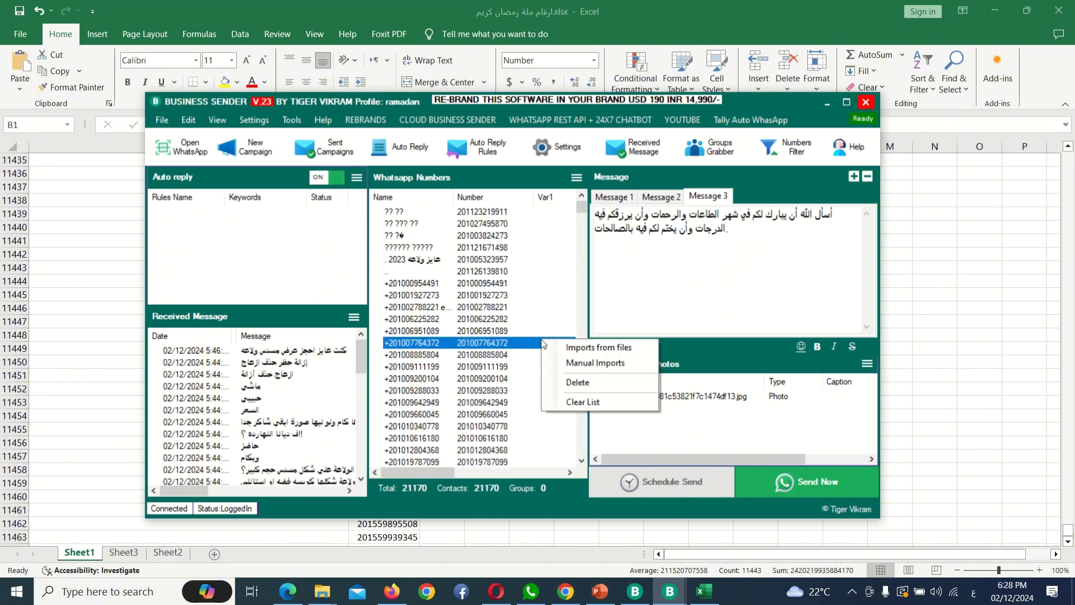
{"action": "left_click", "coordinate": [569, 403]}
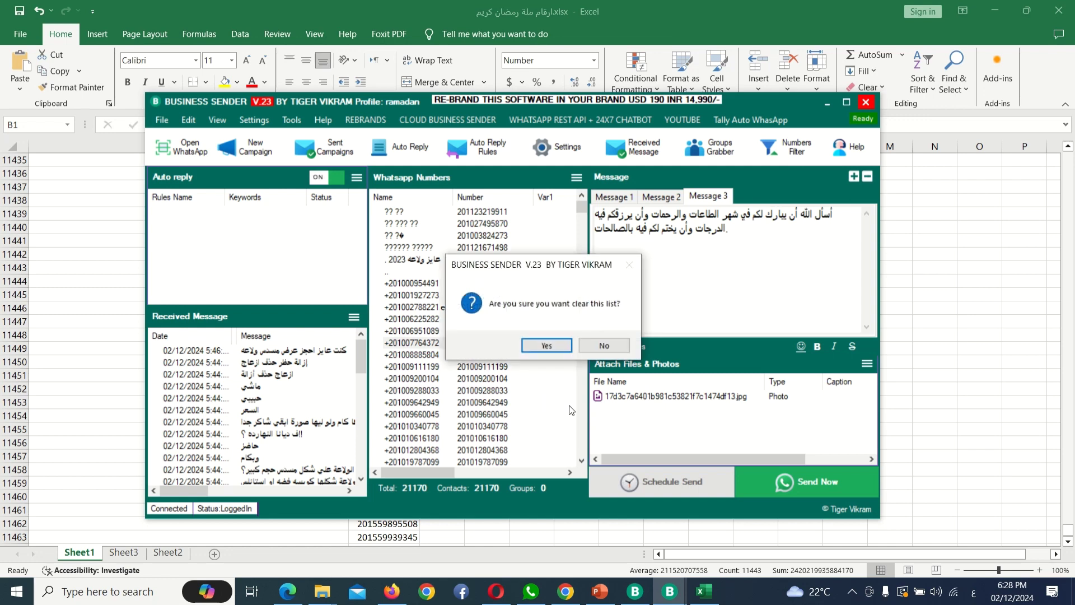
{"action": "left_click", "coordinate": [563, 345]}
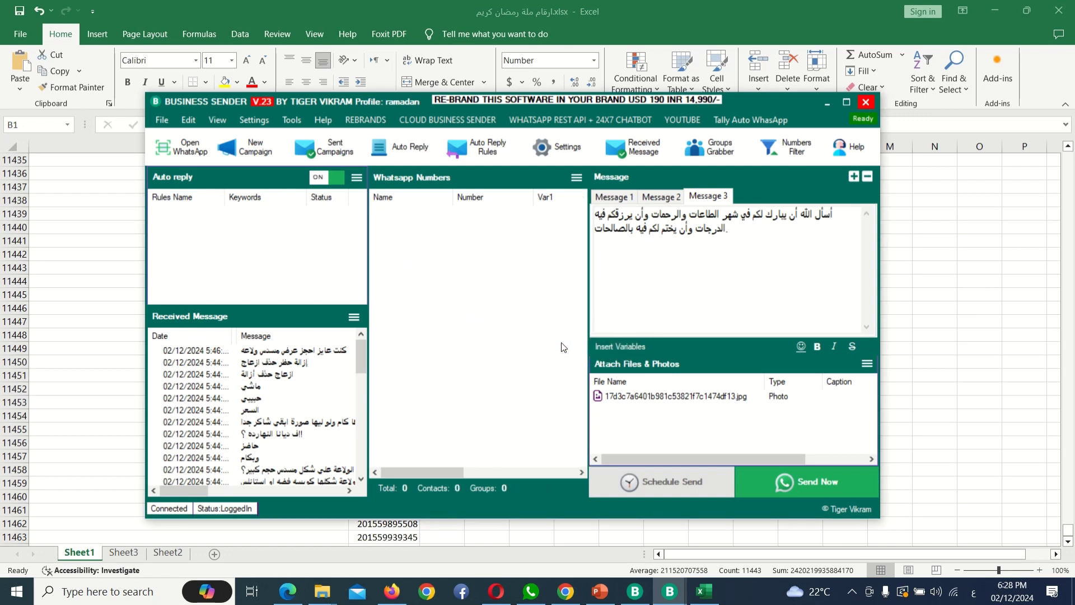
{"action": "left_click", "coordinate": [576, 178]}
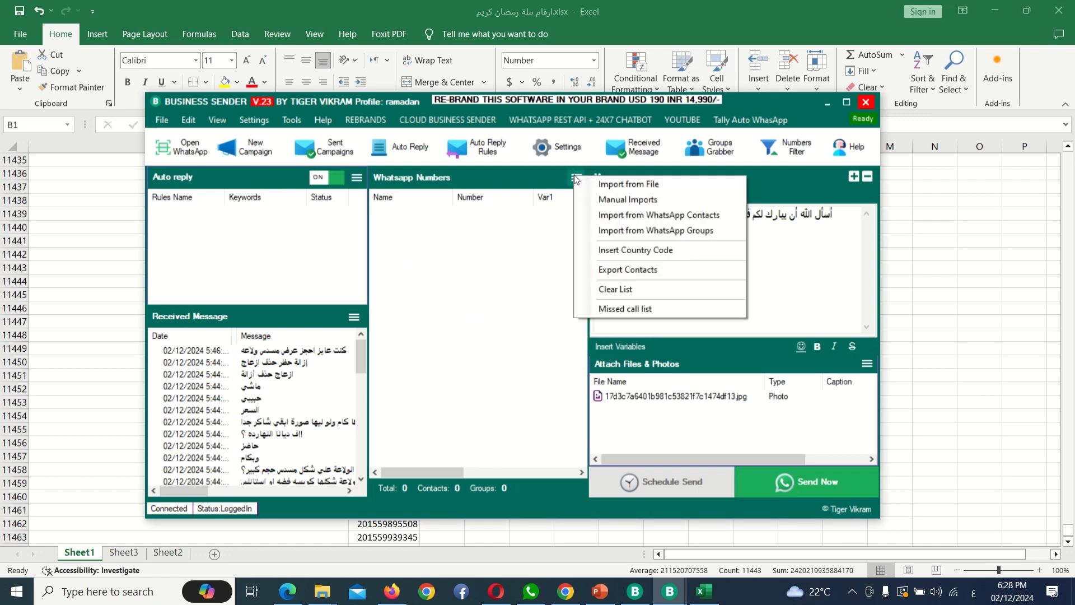
{"action": "left_click", "coordinate": [590, 200]}
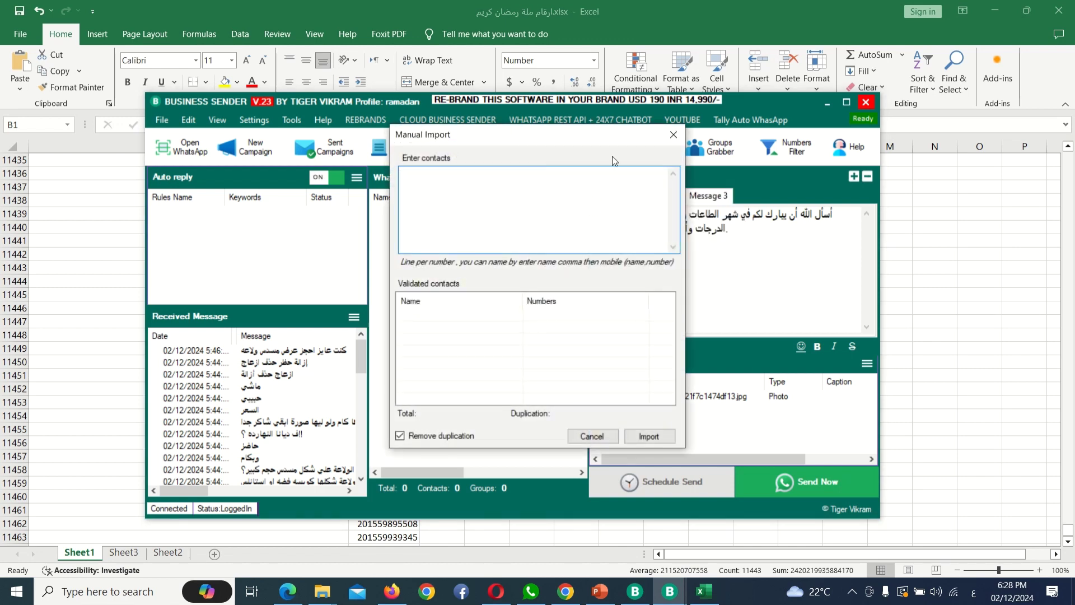
{"action": "left_click", "coordinate": [673, 135]}
- Load the text file "ارقام الحمله.txt" from Downloads into the Import From File window
{"action": "left_click", "coordinate": [571, 183]}
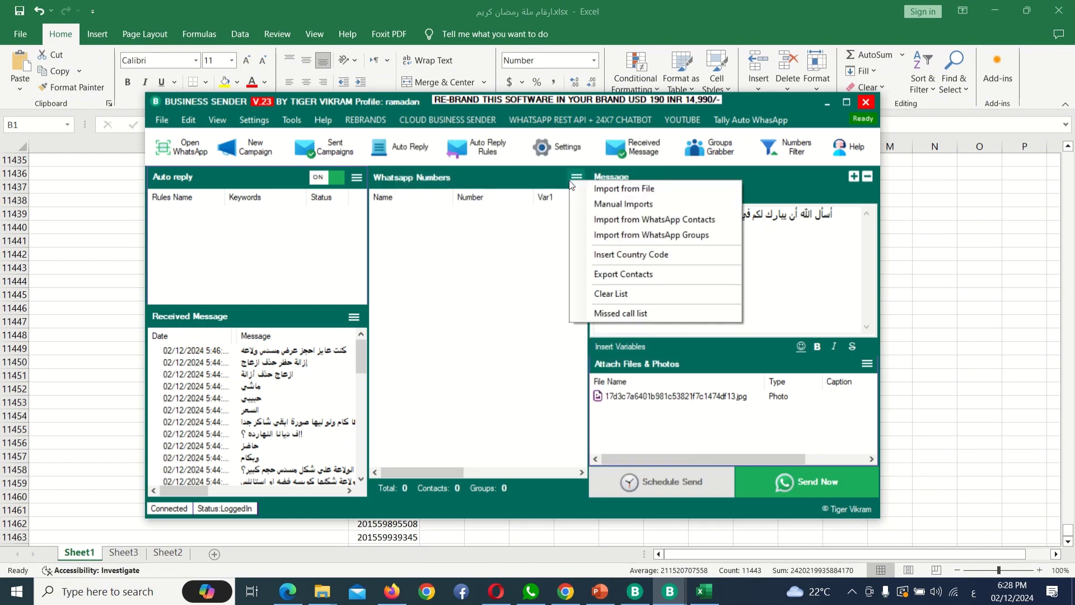
{"action": "left_click", "coordinate": [589, 189]}
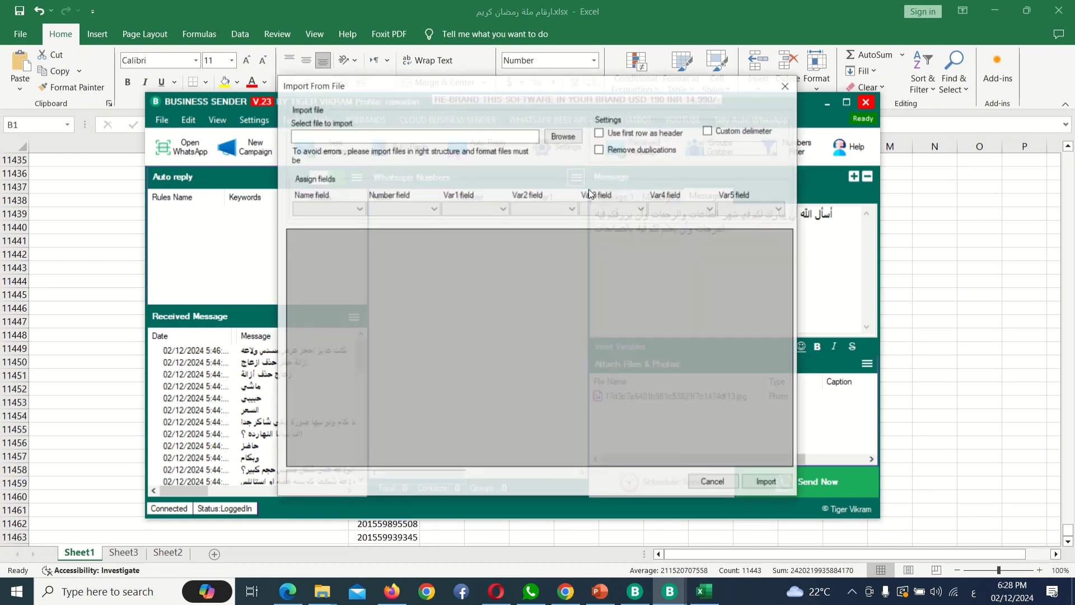
{"action": "left_click", "coordinate": [557, 136]}
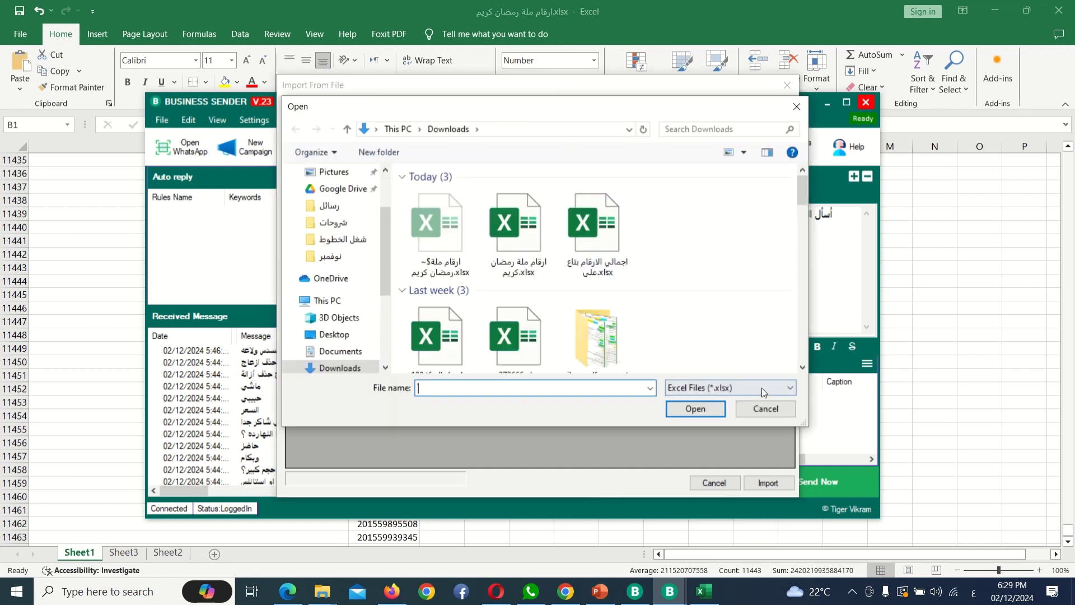
{"action": "left_click", "coordinate": [741, 385]}
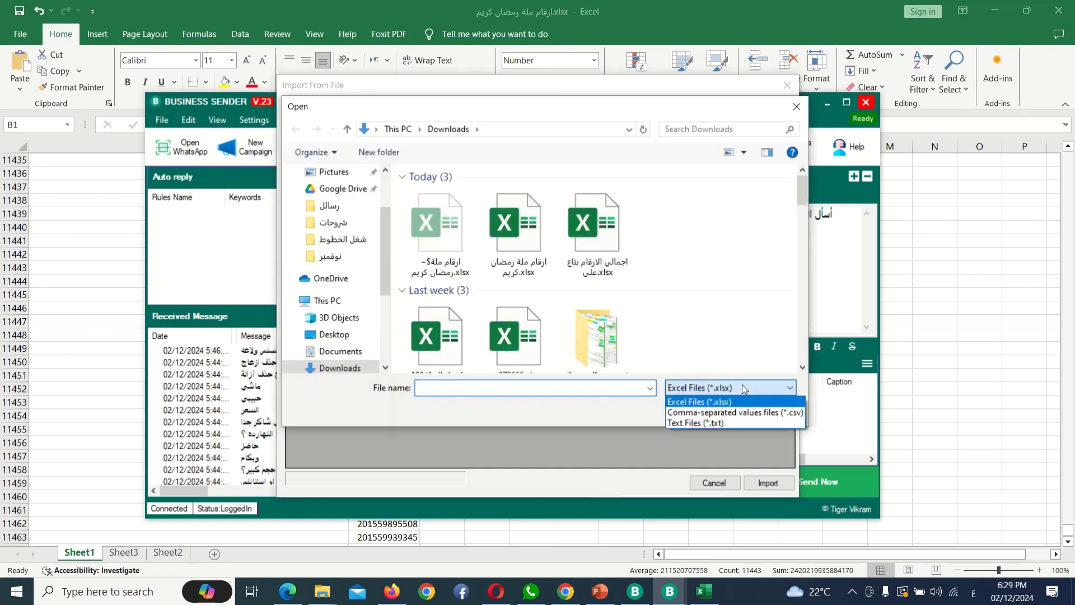
{"action": "left_click", "coordinate": [734, 419]}
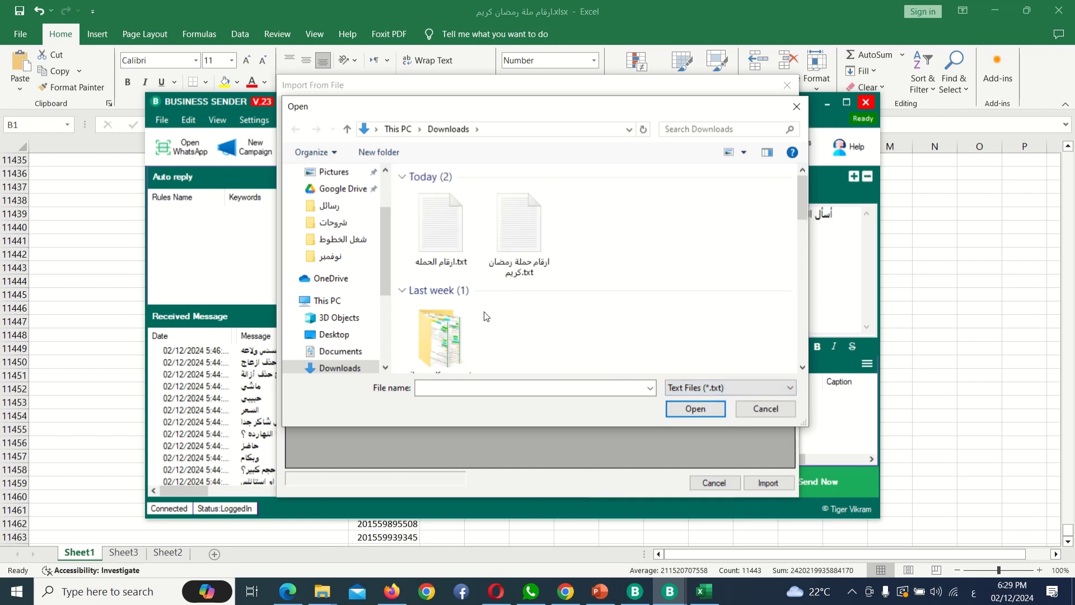
{"action": "left_click", "coordinate": [445, 234]}
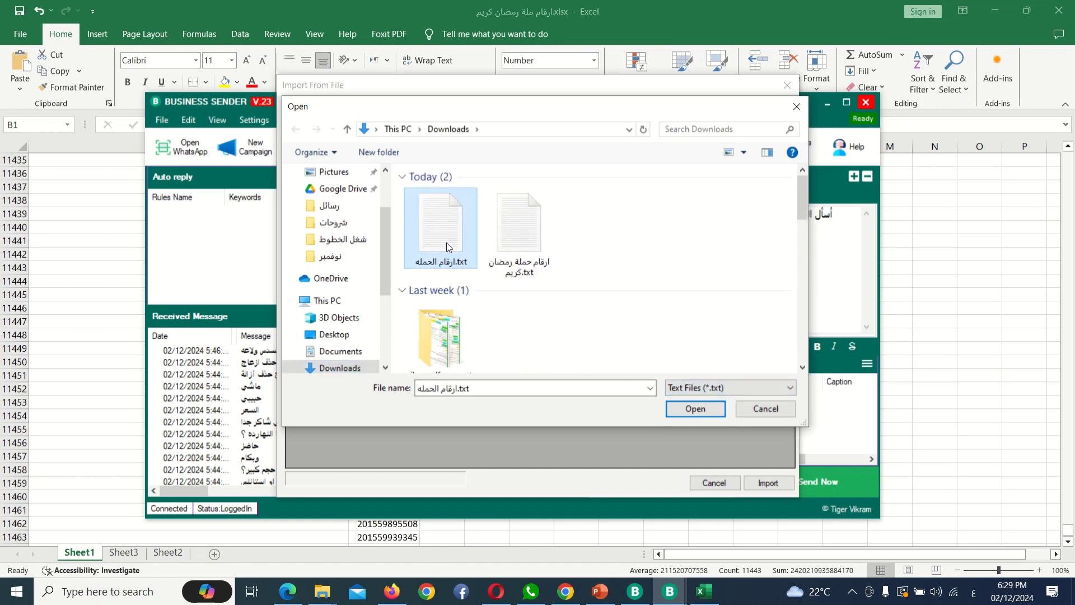
{"action": "left_click", "coordinate": [708, 409]}
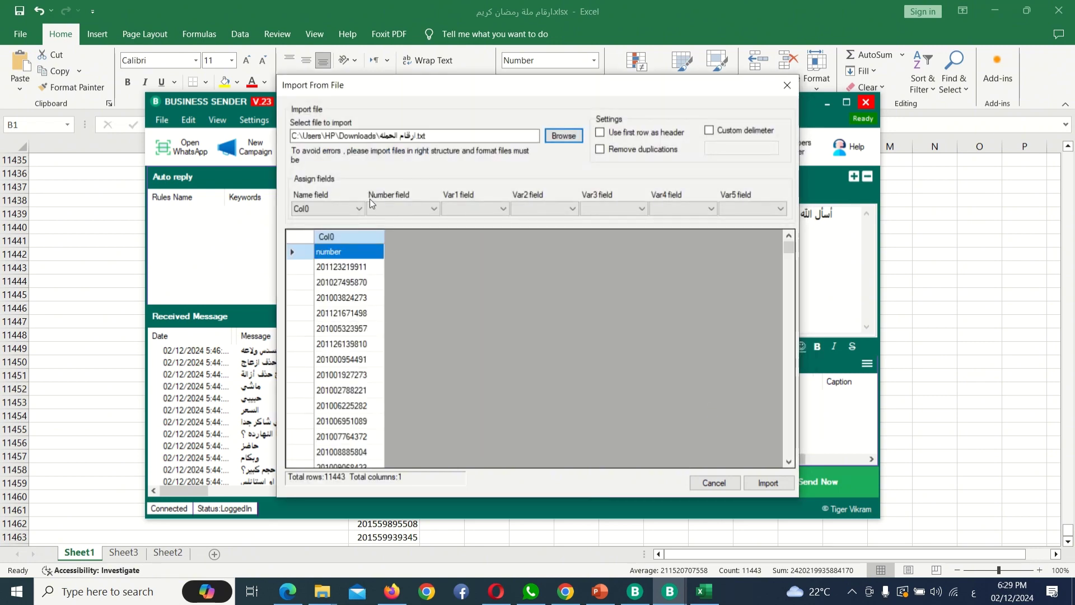
- Assign Col0 as the number field, import the file's numbers, and look over the WhatsApp Numbers list
{"action": "left_click", "coordinate": [408, 209]}
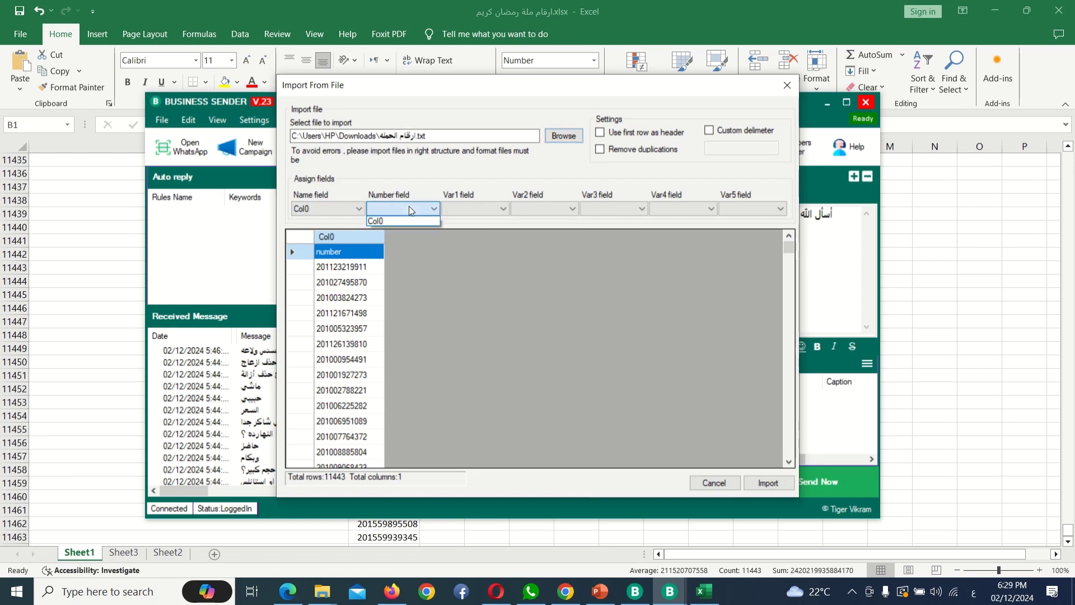
{"action": "left_click", "coordinate": [409, 220]}
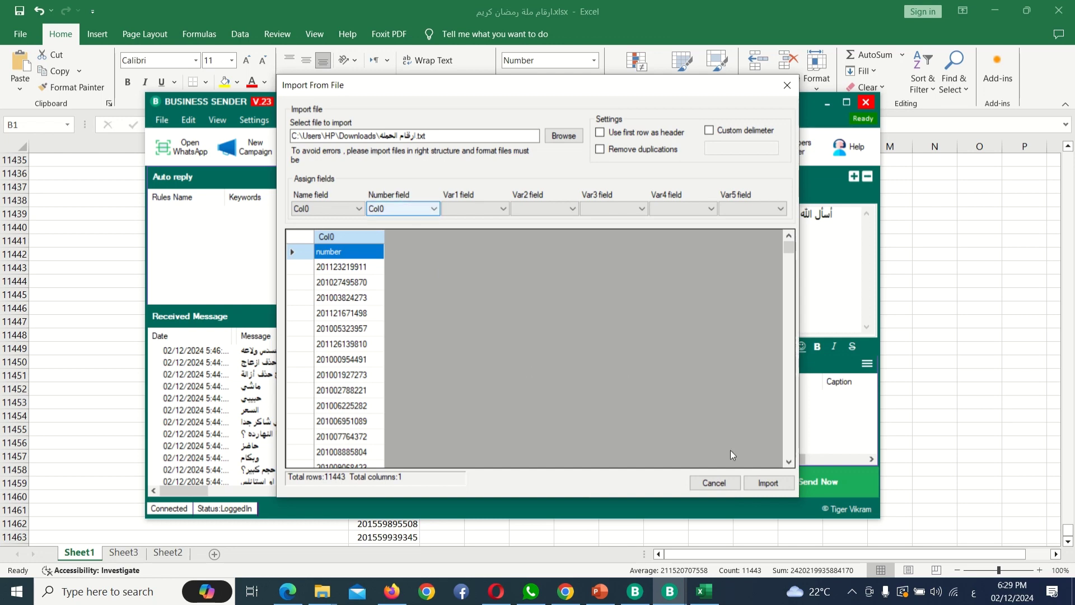
{"action": "left_click", "coordinate": [784, 484]}
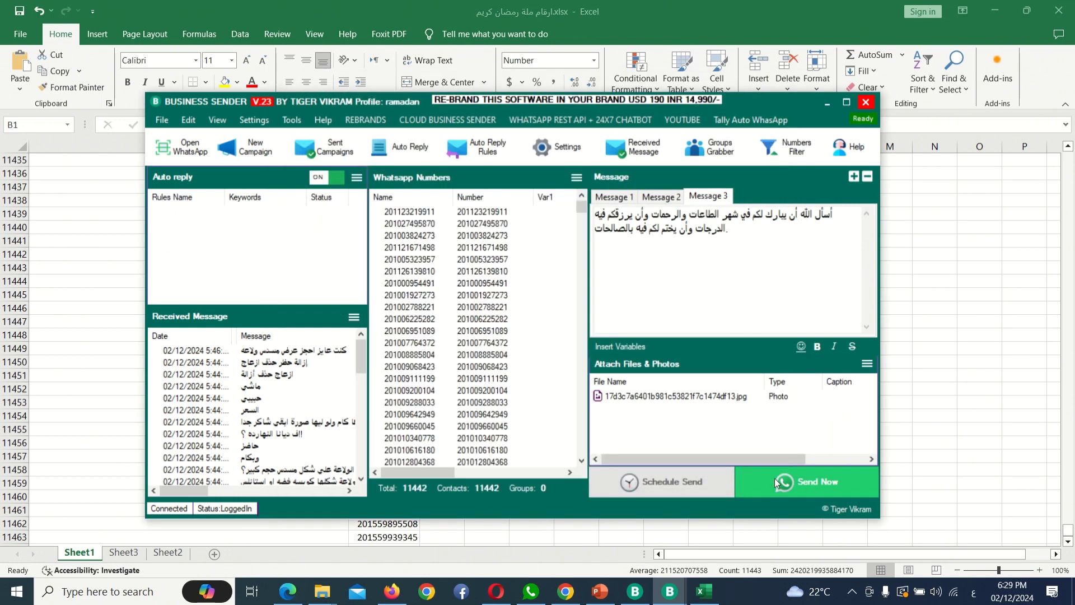
{"action": "scroll", "coordinate": [500, 283], "scroll_direction": "down", "scroll_amount": 10}
{"action": "scroll", "coordinate": [499, 284], "scroll_direction": "up", "scroll_amount": 10}
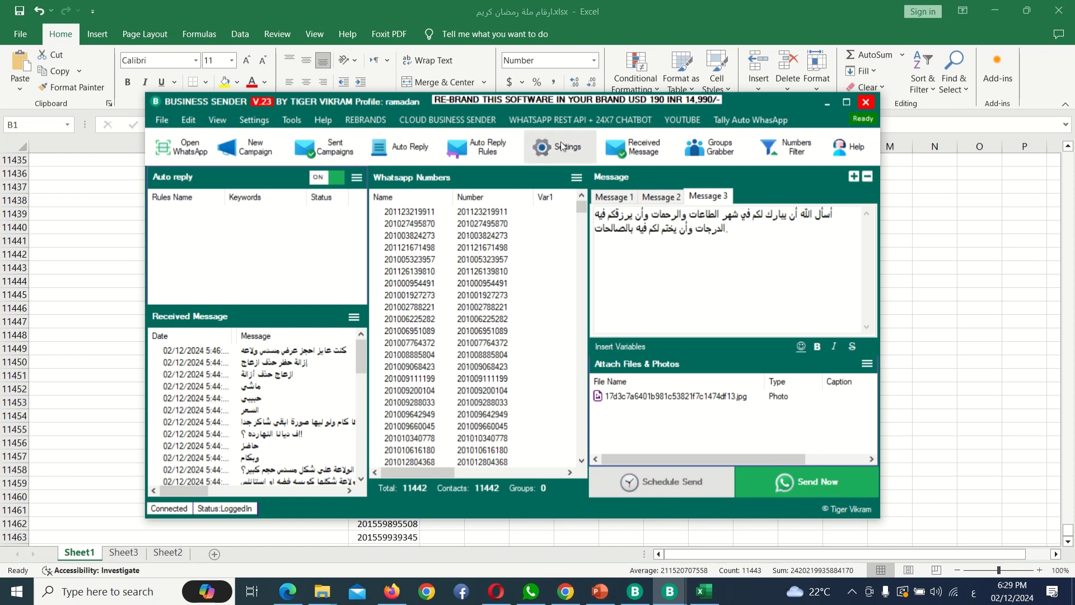
{"action": "mouse_move", "coordinate": [479, 25]}
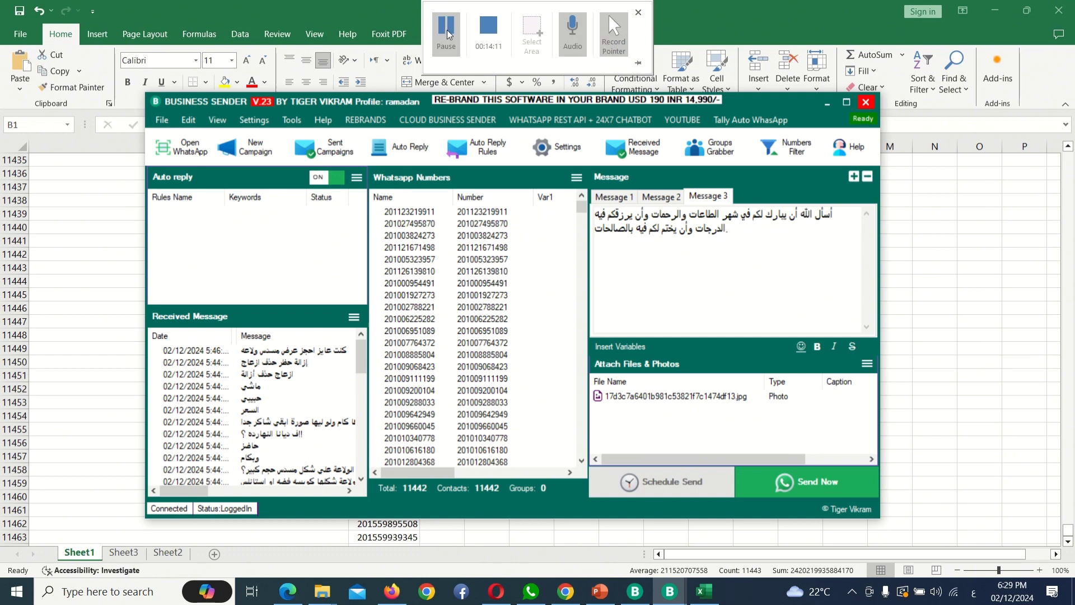
{"action": "left_click", "coordinate": [447, 32]}
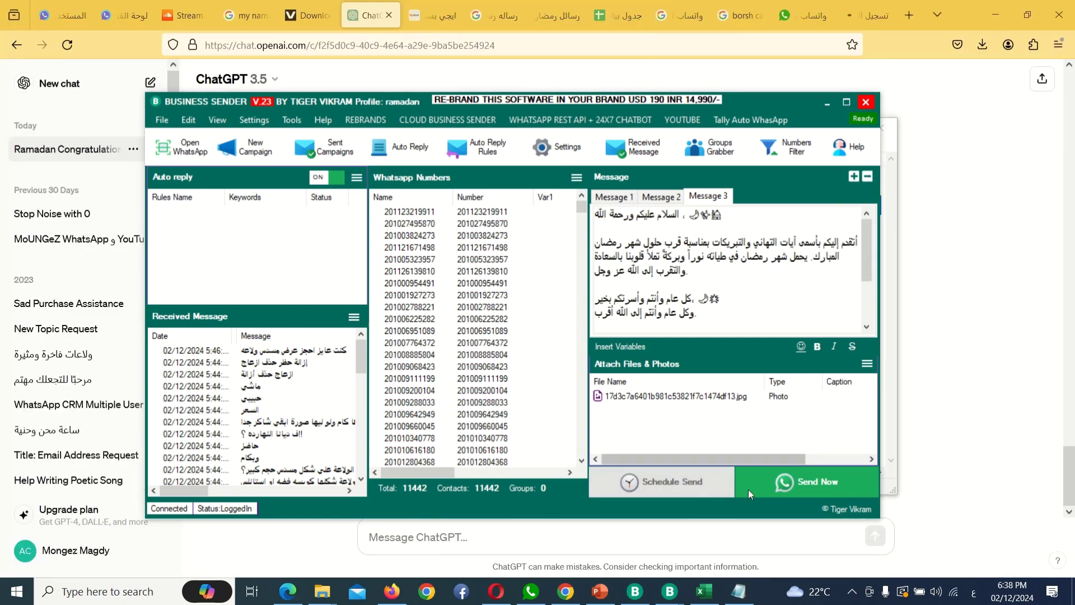
- Review the Ramadan greeting message in the untitled Notepad document at full-screen size and minimize Notepad
{"action": "left_click", "coordinate": [739, 592]}
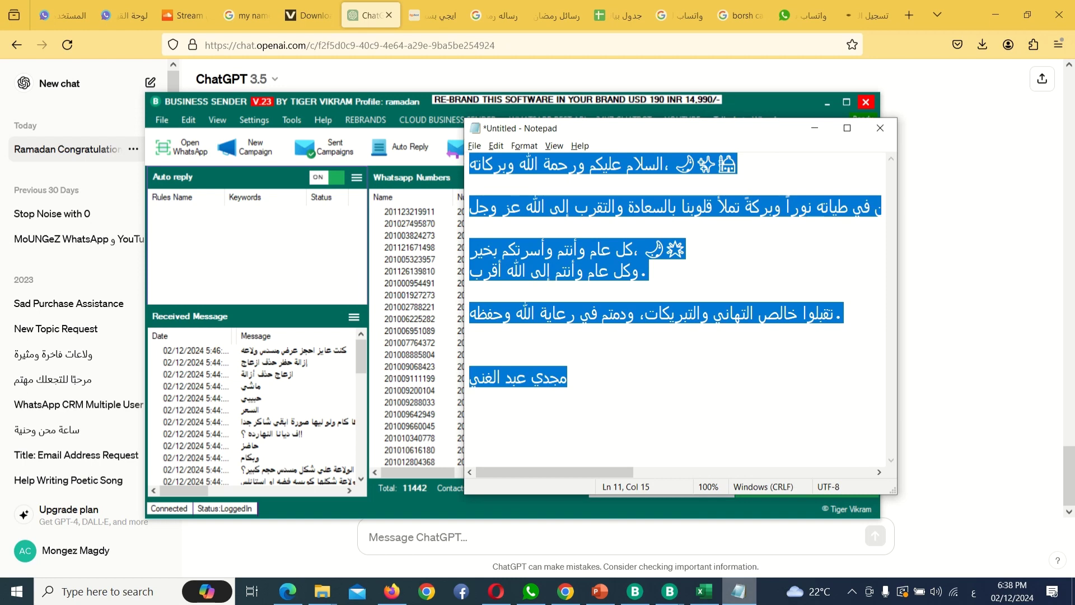
{"action": "left_click", "coordinate": [739, 591]}
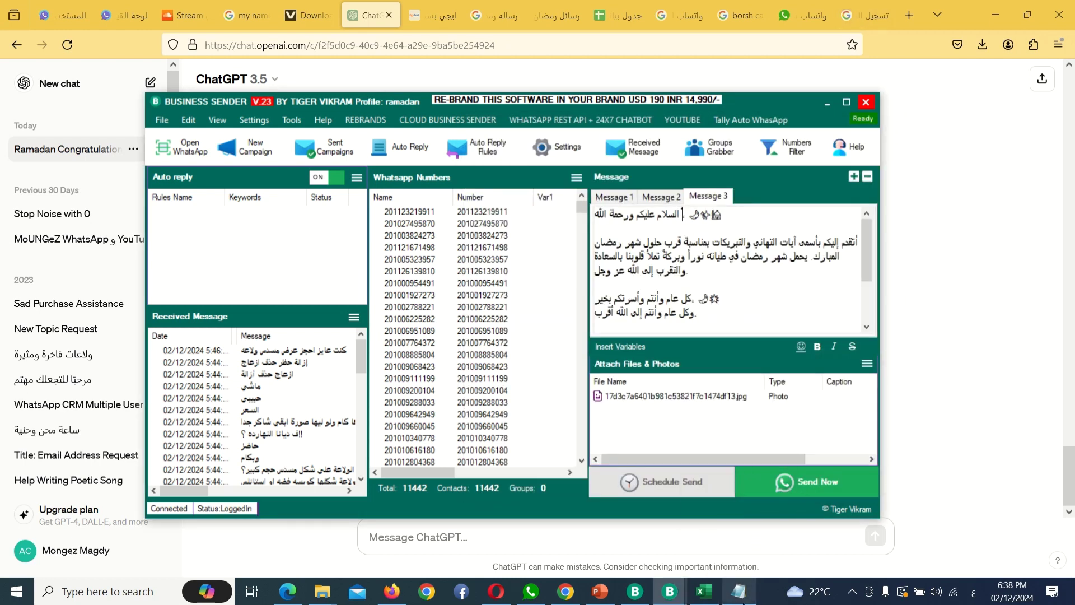
{"action": "left_click", "coordinate": [739, 592]}
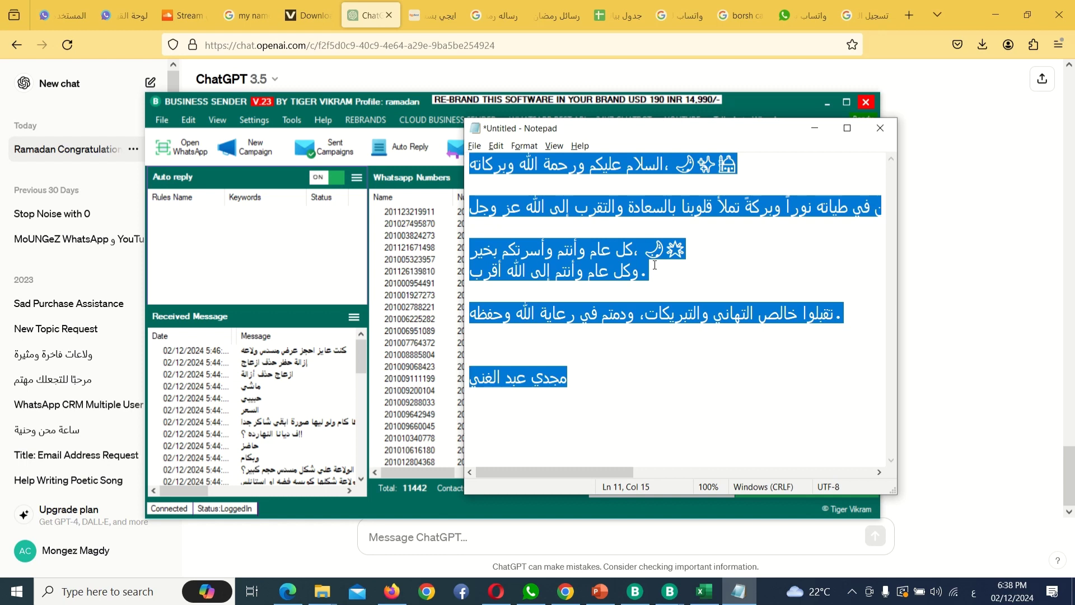
{"action": "left_click", "coordinate": [847, 127]}
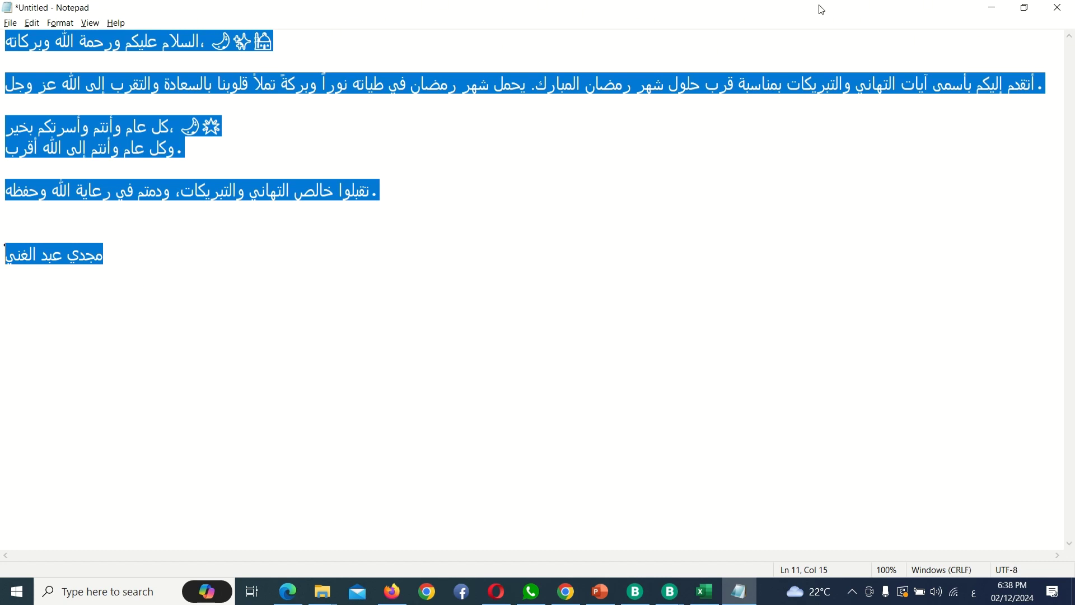
{"action": "left_click", "coordinate": [995, 9]}
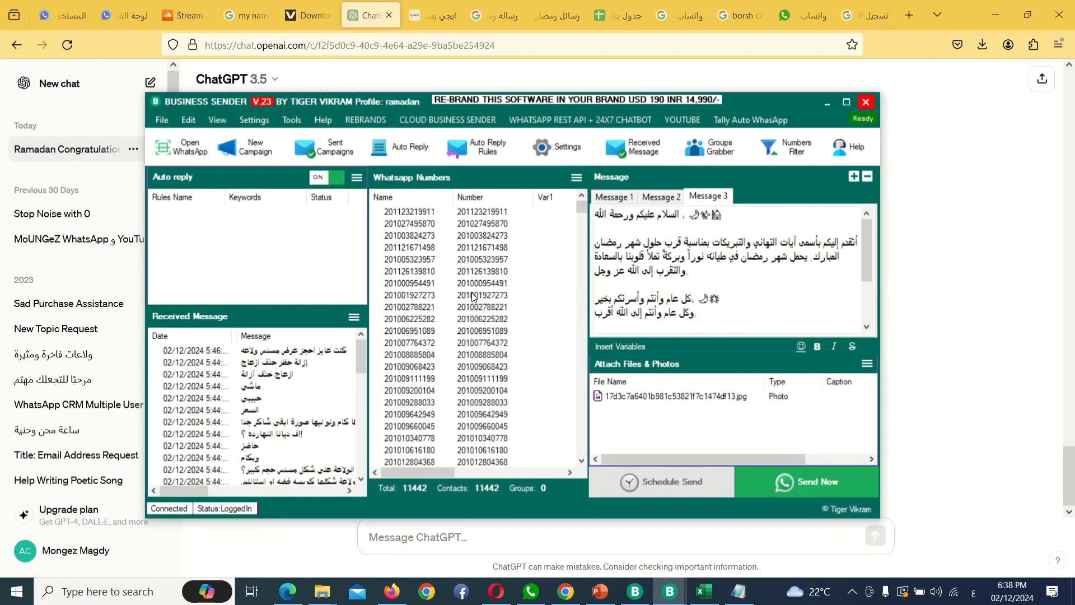
- Set the delay between messages in Business Sender's sending settings to between 90 and 183 seconds and close the settings
{"action": "left_click", "coordinate": [258, 123]}
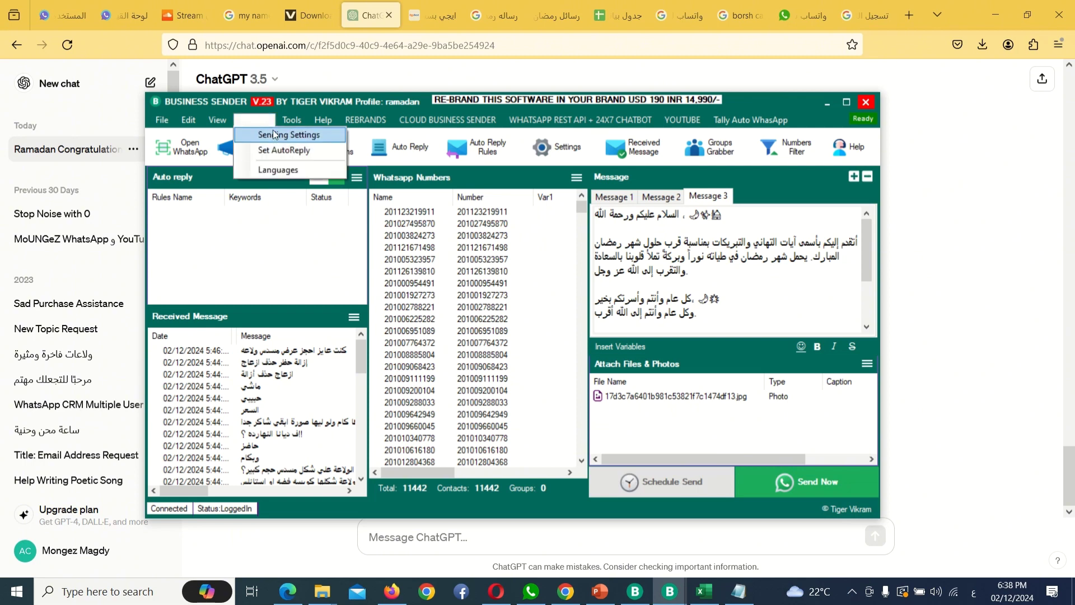
{"action": "left_click", "coordinate": [274, 134]}
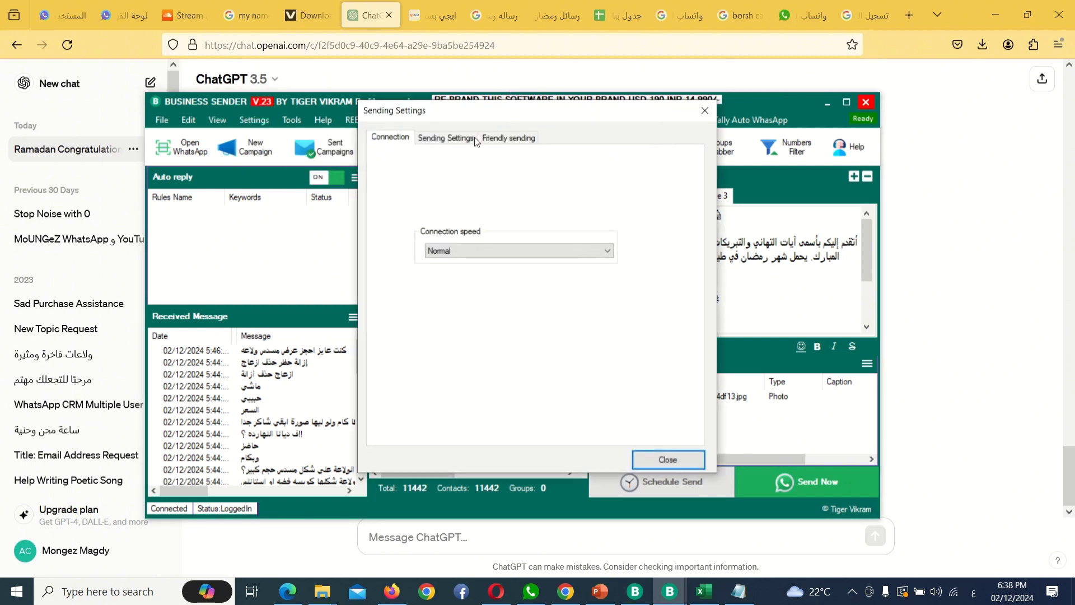
{"action": "left_click", "coordinate": [459, 142]}
{"action": "double_click", "coordinate": [485, 229]}
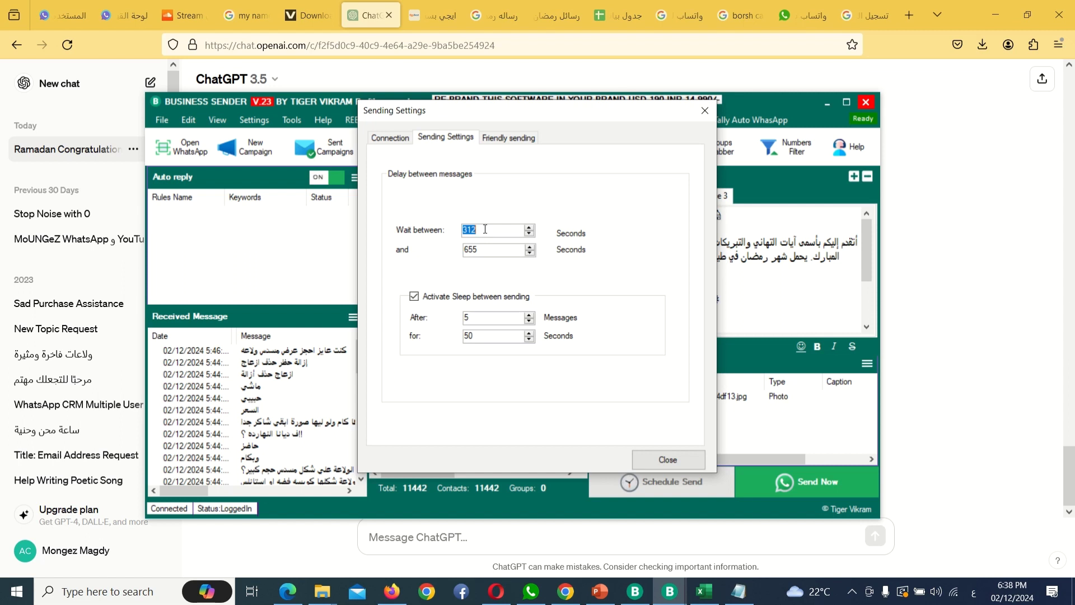
{"action": "type", "text": "90"}
{"action": "double_click", "coordinate": [491, 251]}
{"action": "type", "text": "183"}
{"action": "left_click", "coordinate": [667, 459]}
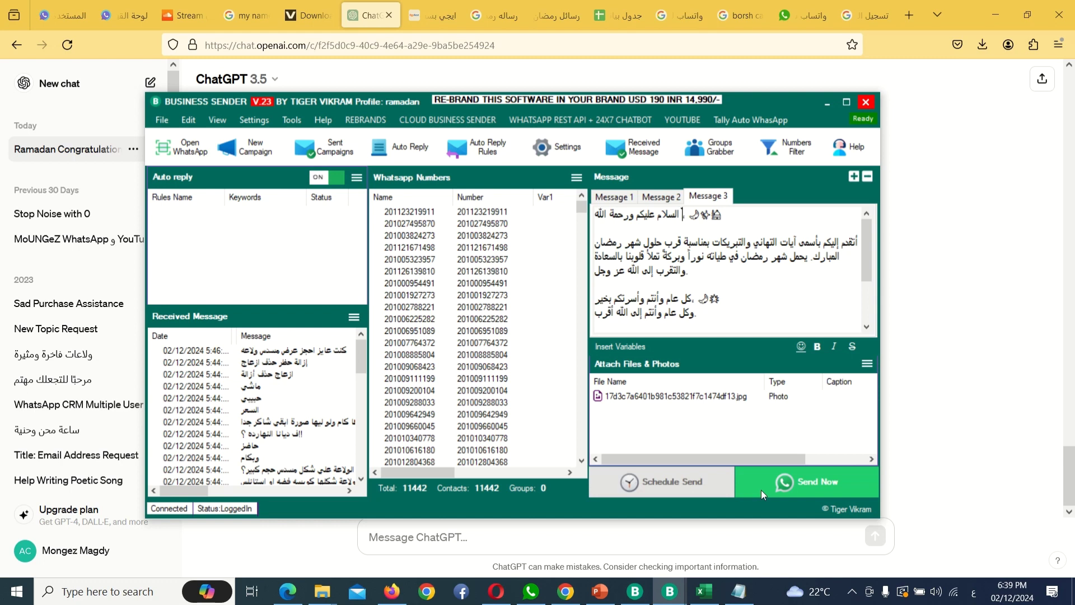
- Start sending the campaign message to all imported numbers in Blind Mode
{"action": "left_click", "coordinate": [761, 492]}
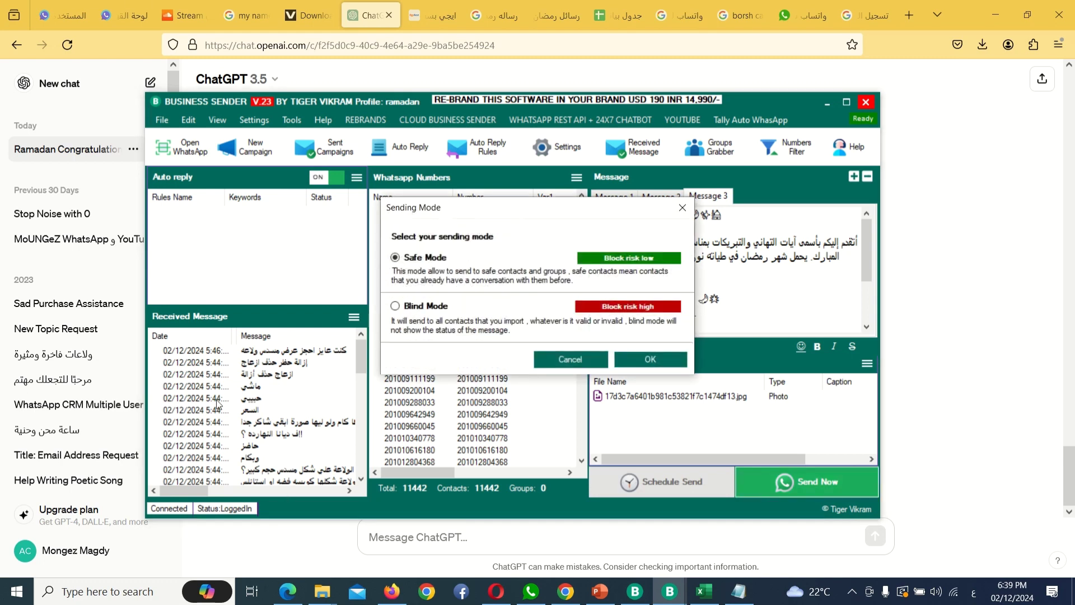
{"action": "left_click", "coordinate": [417, 308]}
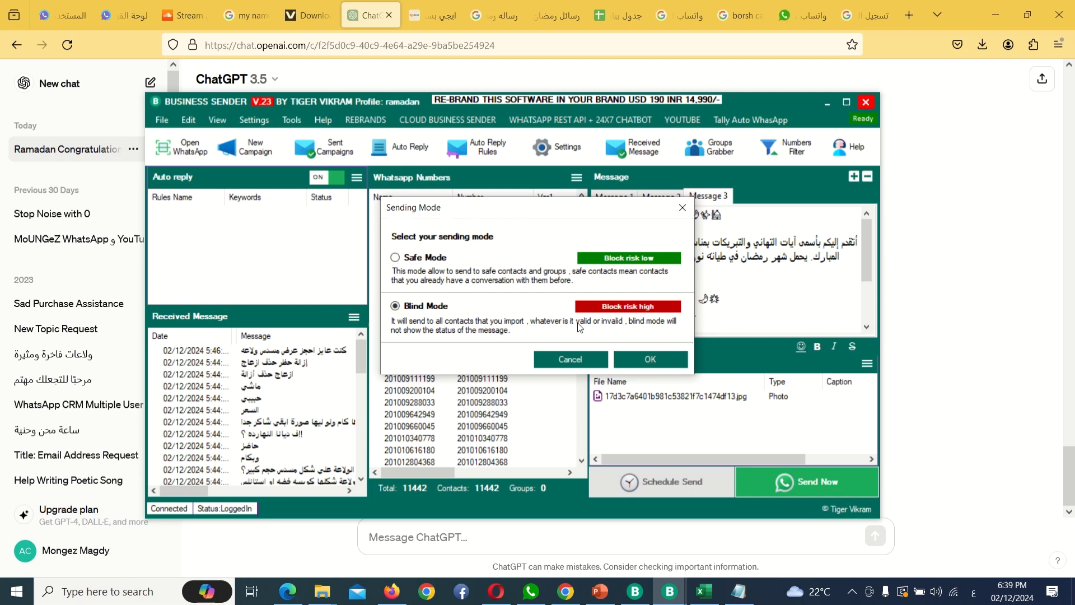
{"action": "left_click", "coordinate": [644, 360]}
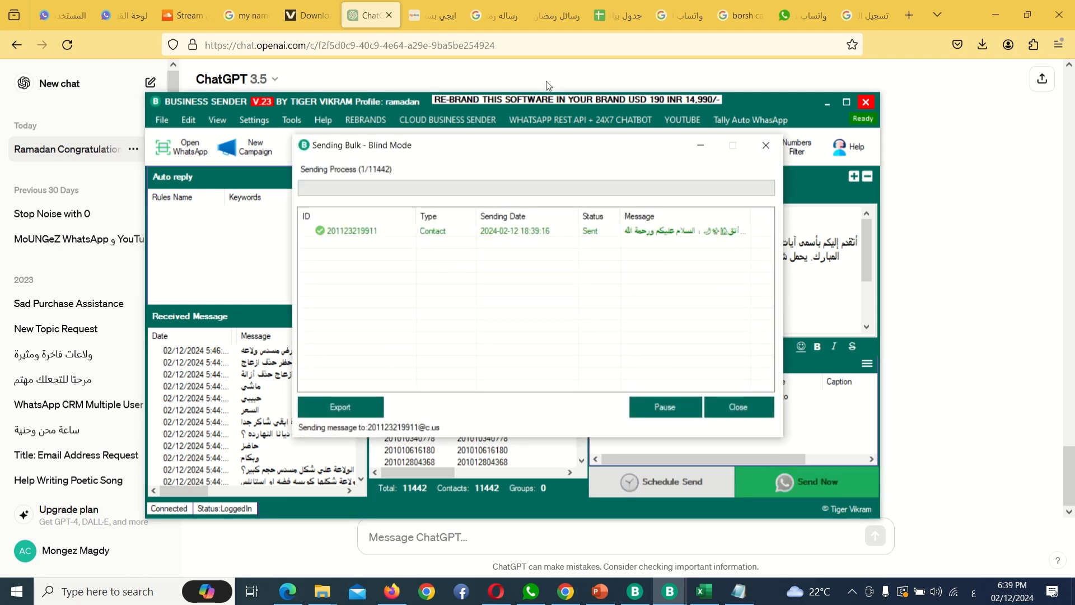
- Switch to the PowerPoint presentation "واتساب لكل الناس.pptx"
{"action": "mouse_move", "coordinate": [509, 14]}
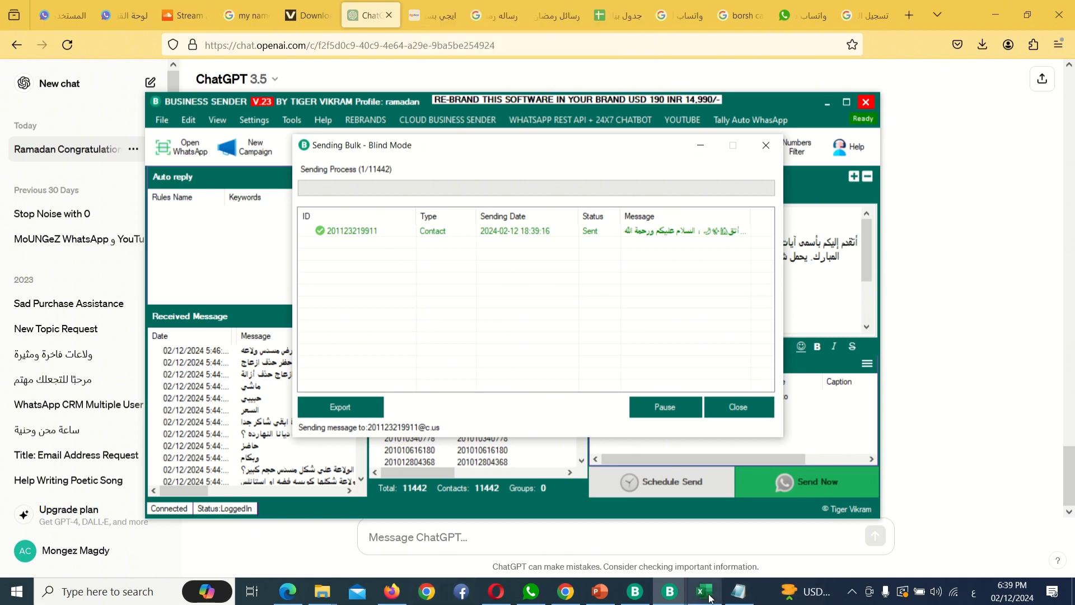
{"action": "left_click", "coordinate": [602, 594]}
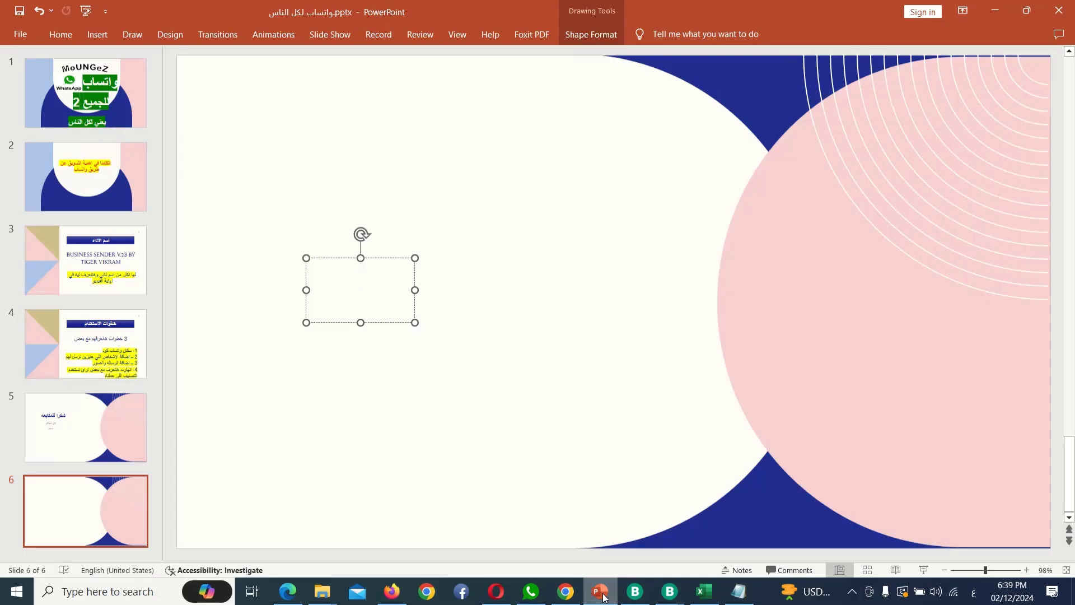